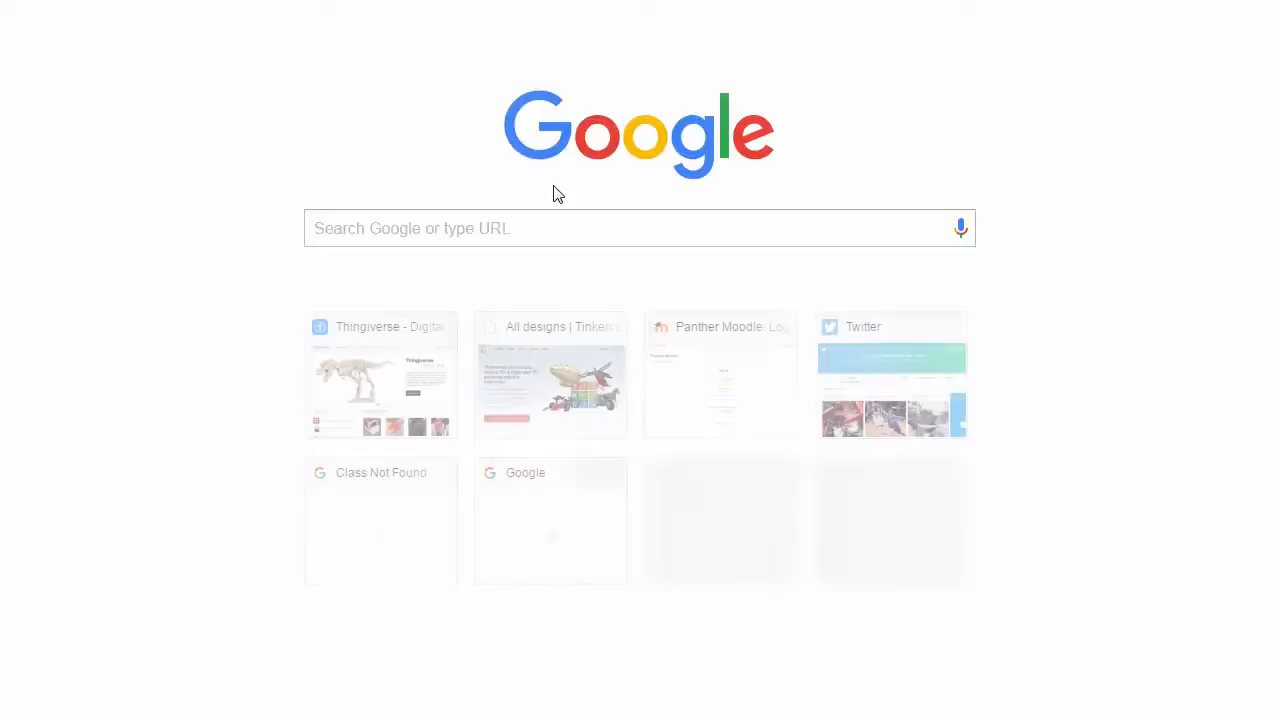
Go to the Tinkercad website and create a new design.
{"action": "left_click", "coordinate": [517, 220]}
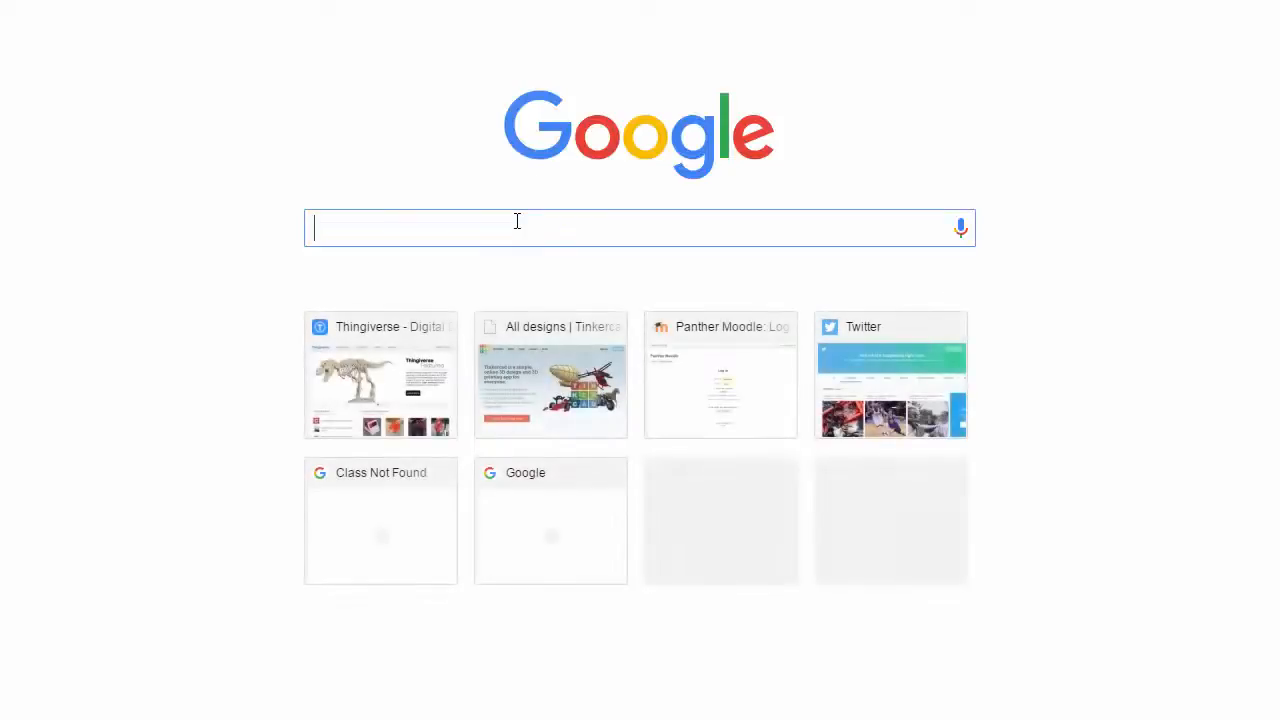
{"action": "type", "text": "tink"}
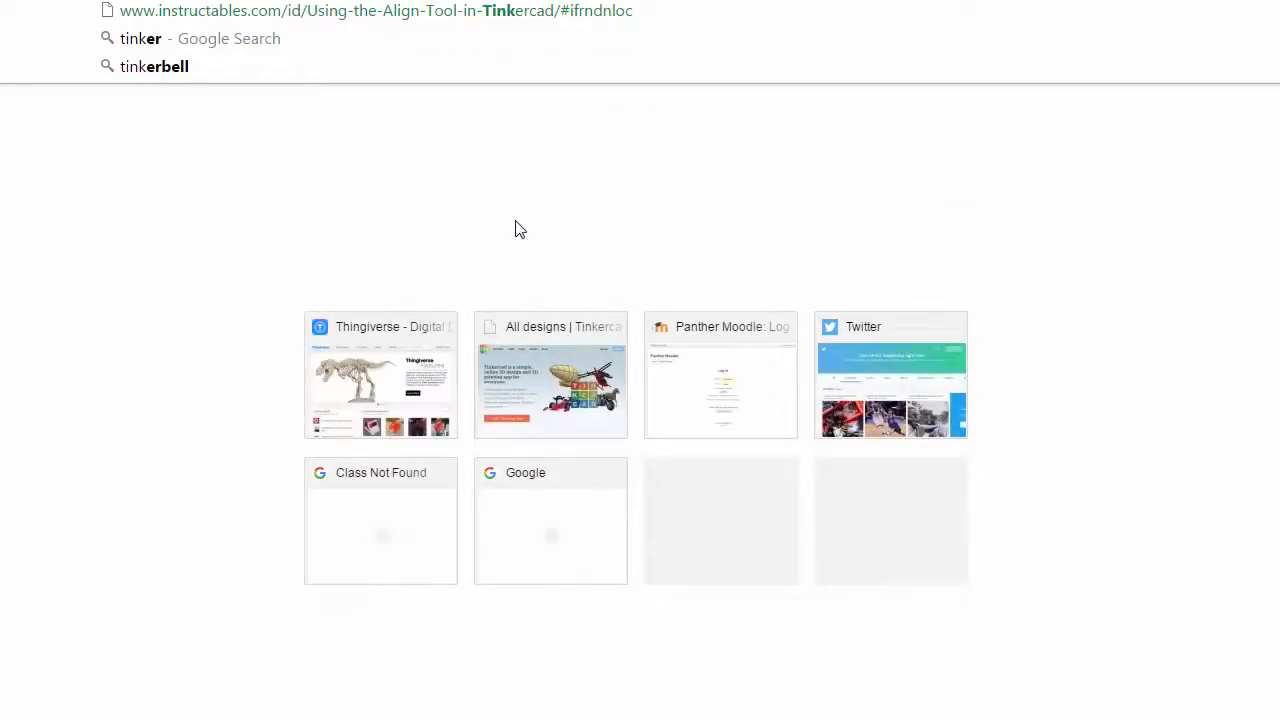
{"action": "key", "text": "Return"}
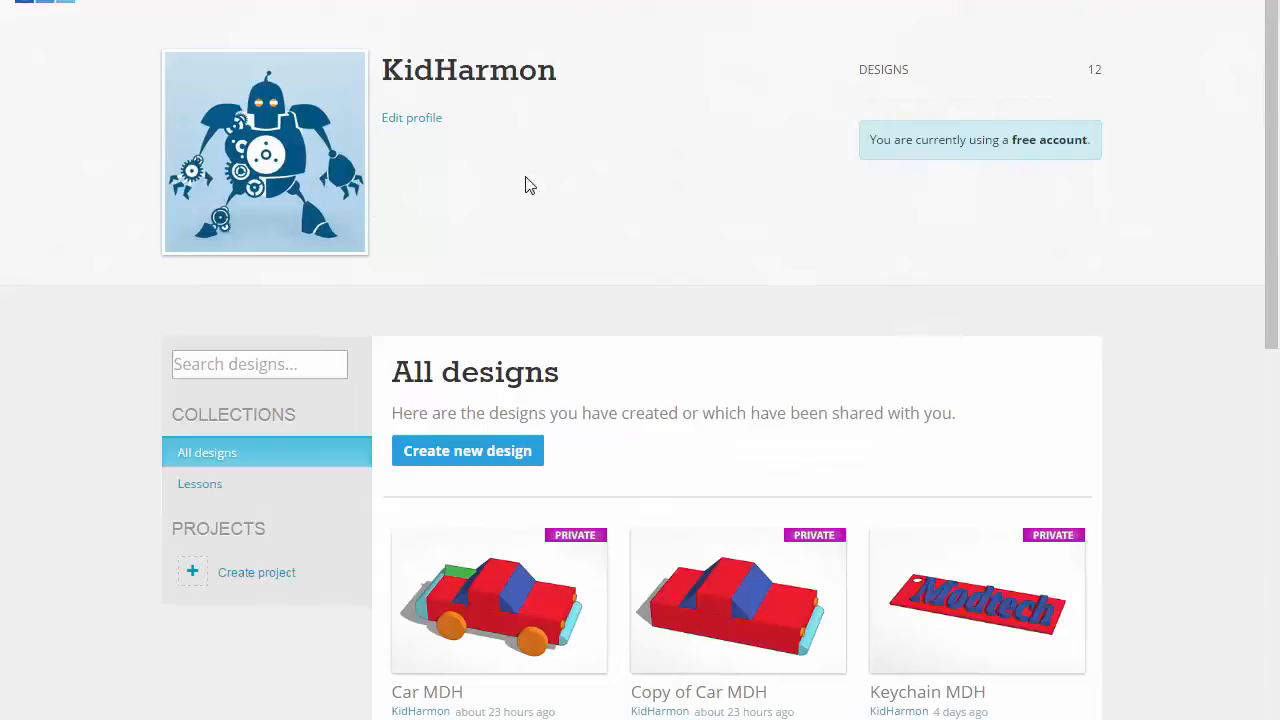
{"action": "left_click", "coordinate": [467, 451]}
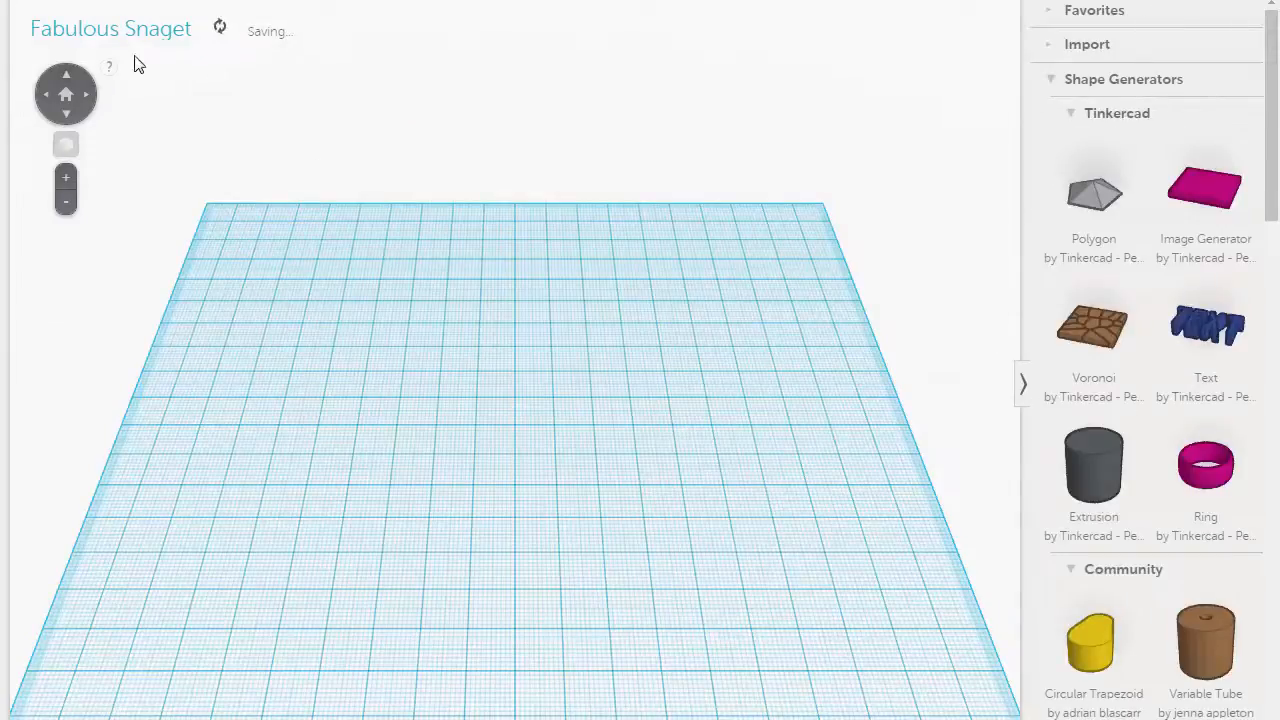
Rename the design as "KeyChain cut out MDH" in its properties and save the change.
{"action": "left_click", "coordinate": [122, 1]}
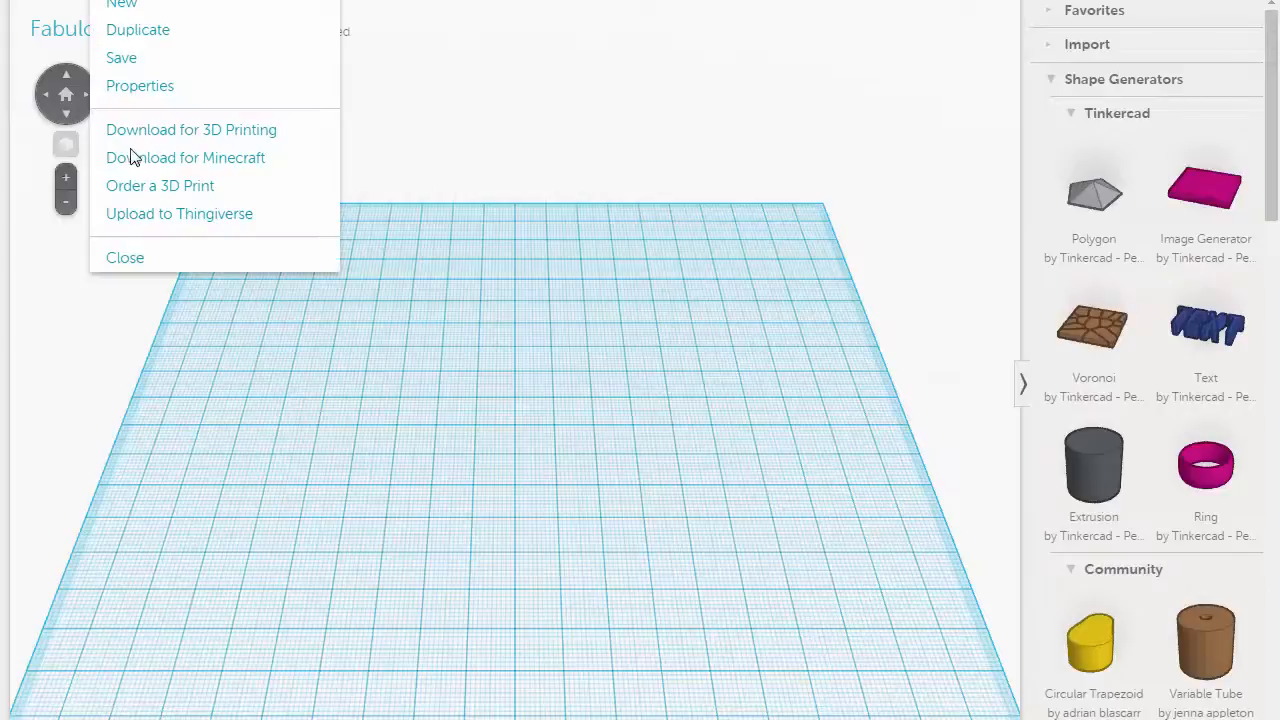
{"action": "left_click", "coordinate": [127, 88]}
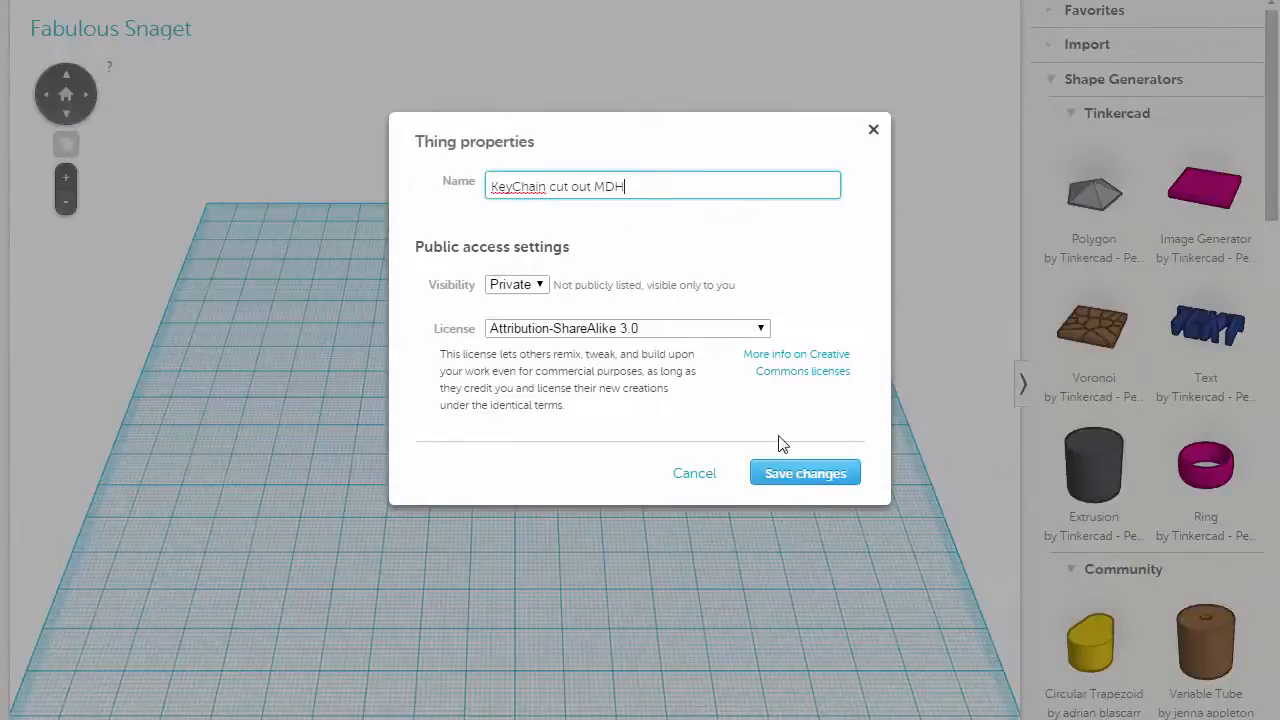
{"action": "left_click", "coordinate": [812, 478]}
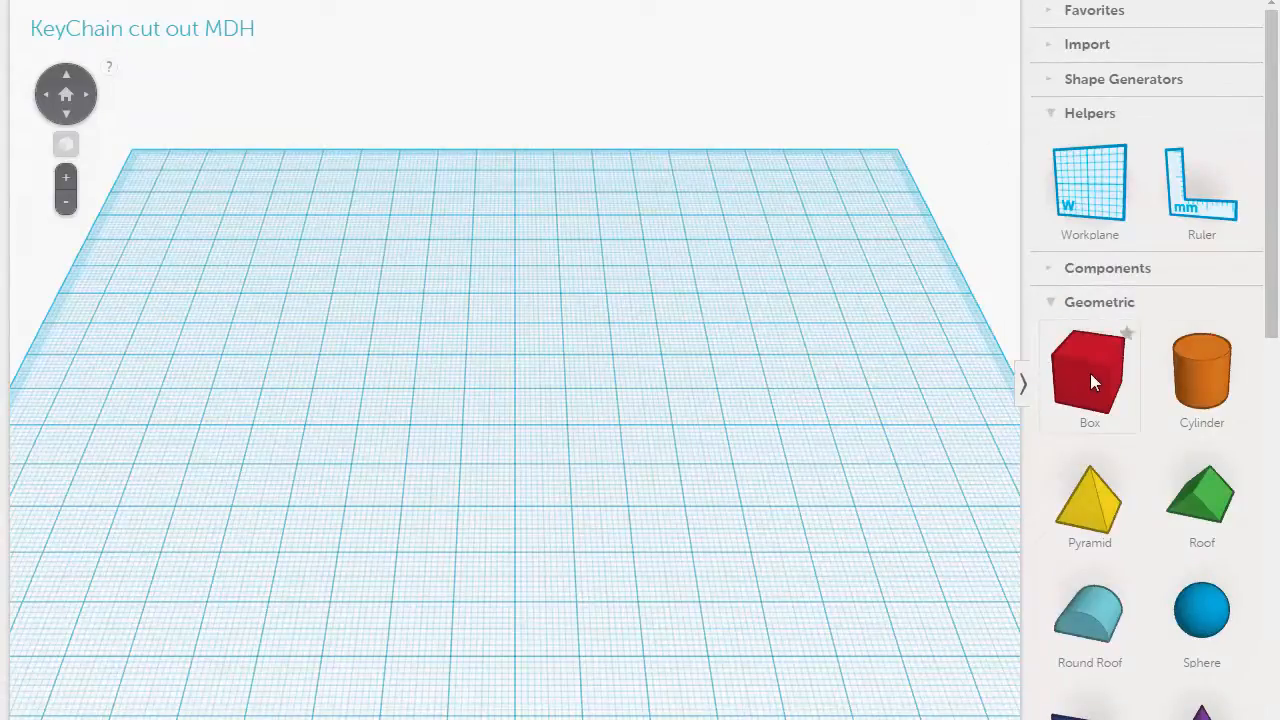
Place a cylinder on the workplane and set a ruler at it for editing its dimensions.
{"action": "left_click_drag", "start_coordinate": [1201, 377], "coordinate": [406, 425]}
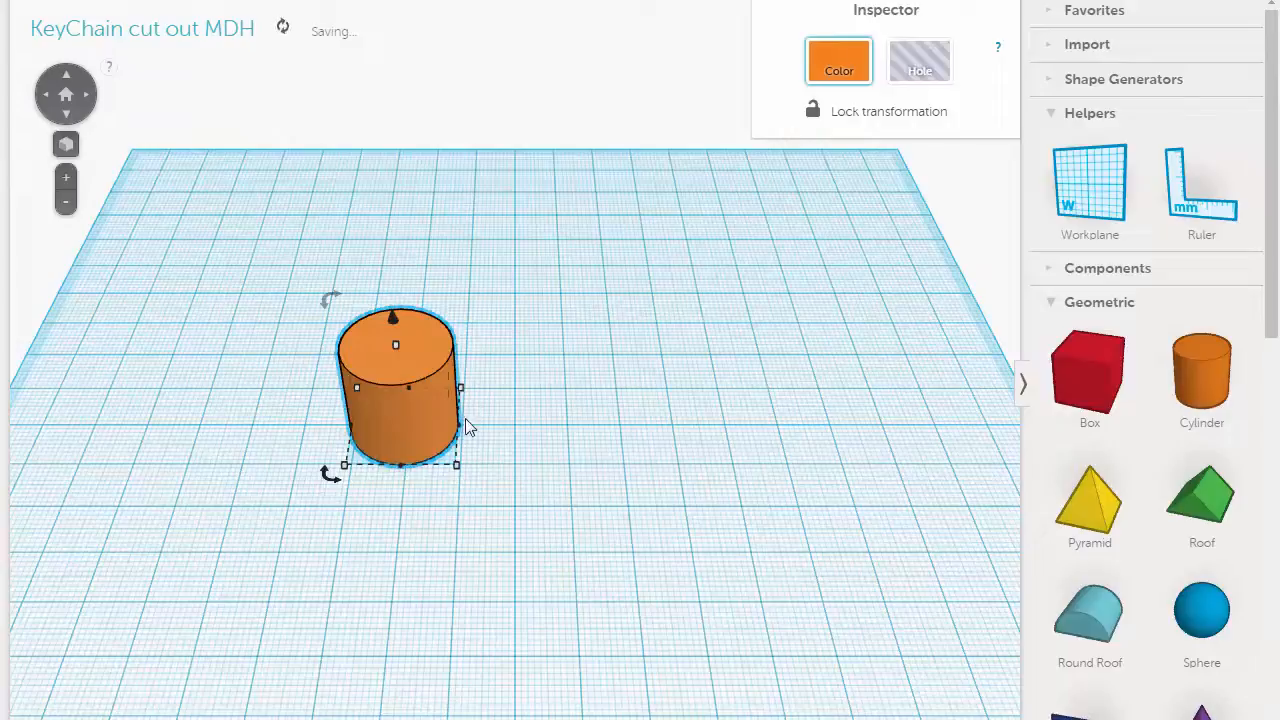
{"action": "left_click", "coordinate": [1185, 215]}
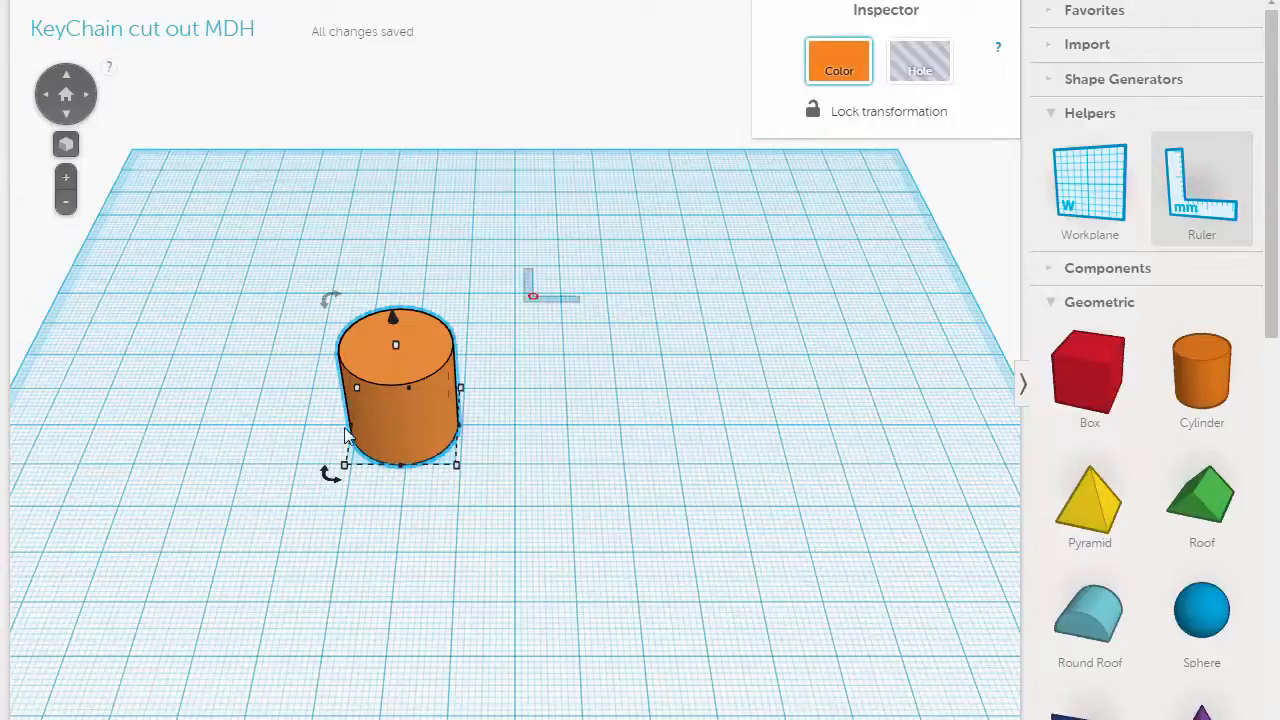
{"action": "left_click", "coordinate": [396, 420]}
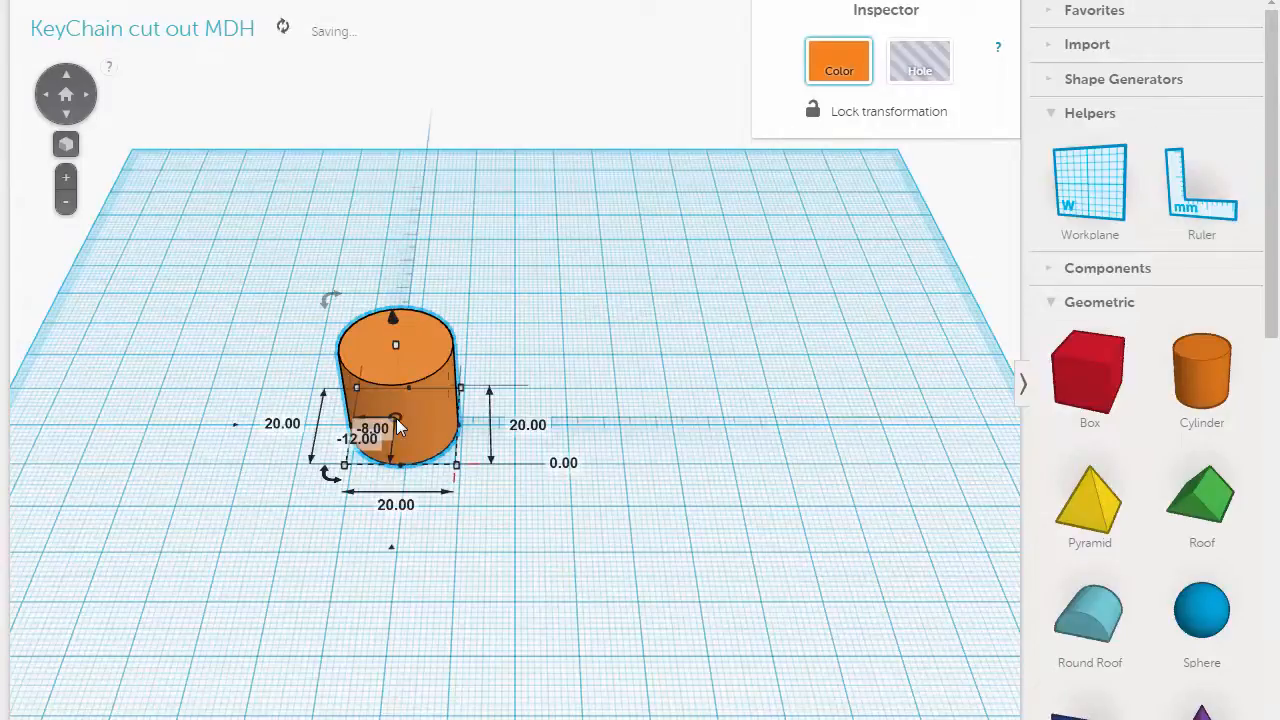
Flatten the cylinder into an oval plate 70 mm long, 25 mm wide and 1.5 mm high.
{"action": "left_click", "coordinate": [396, 506]}
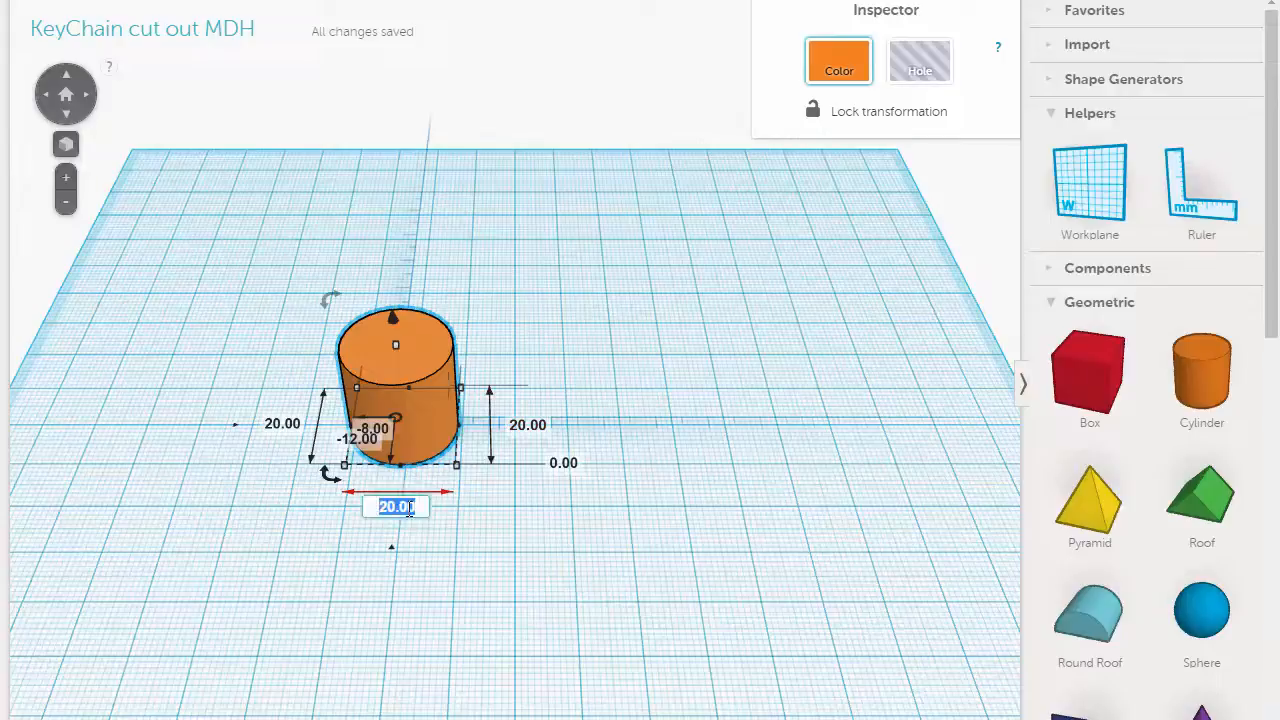
{"action": "type", "text": "70"}
{"action": "key", "text": "Return"}
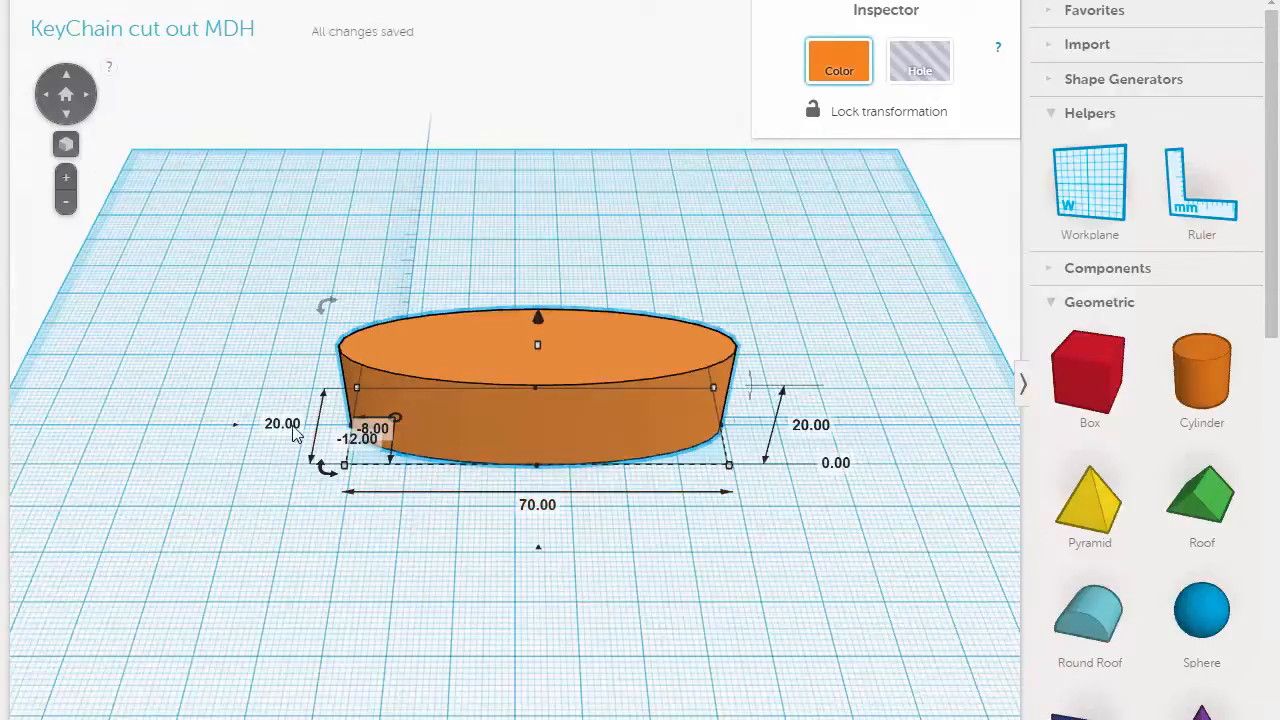
{"action": "left_click", "coordinate": [283, 424]}
{"action": "type", "text": "2"}
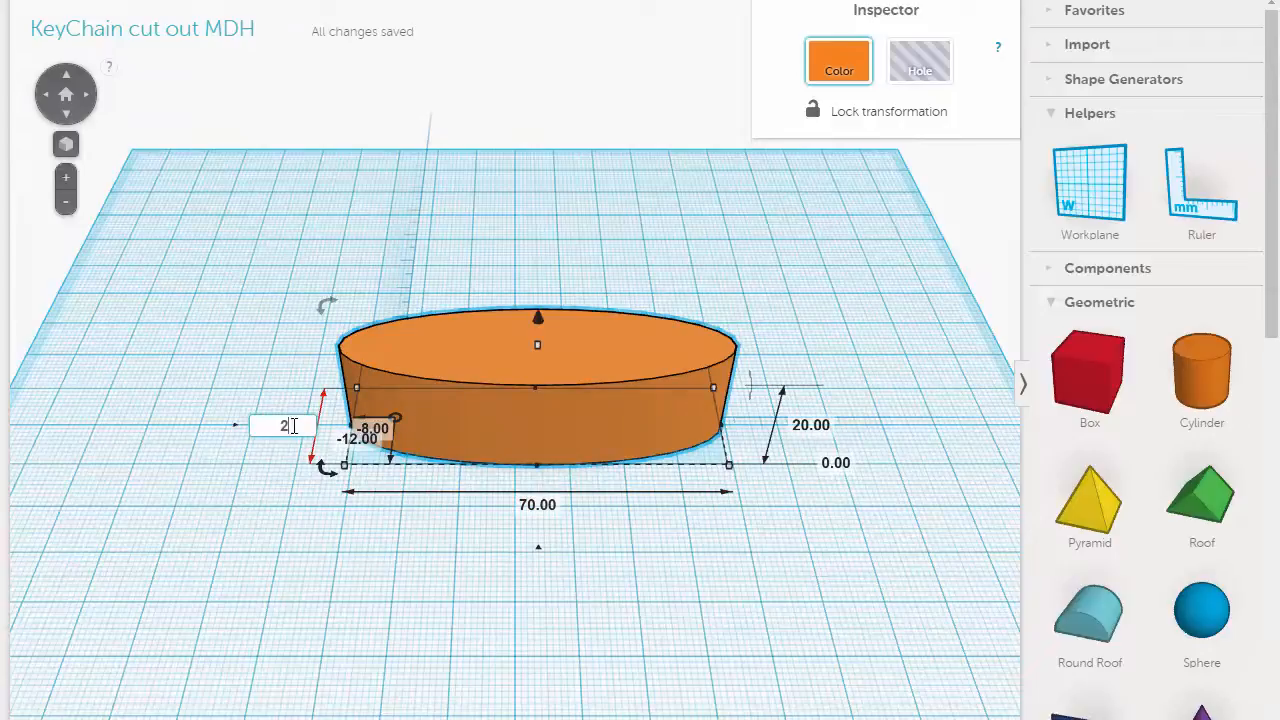
{"action": "type", "text": "5"}
{"action": "key", "text": "Return"}
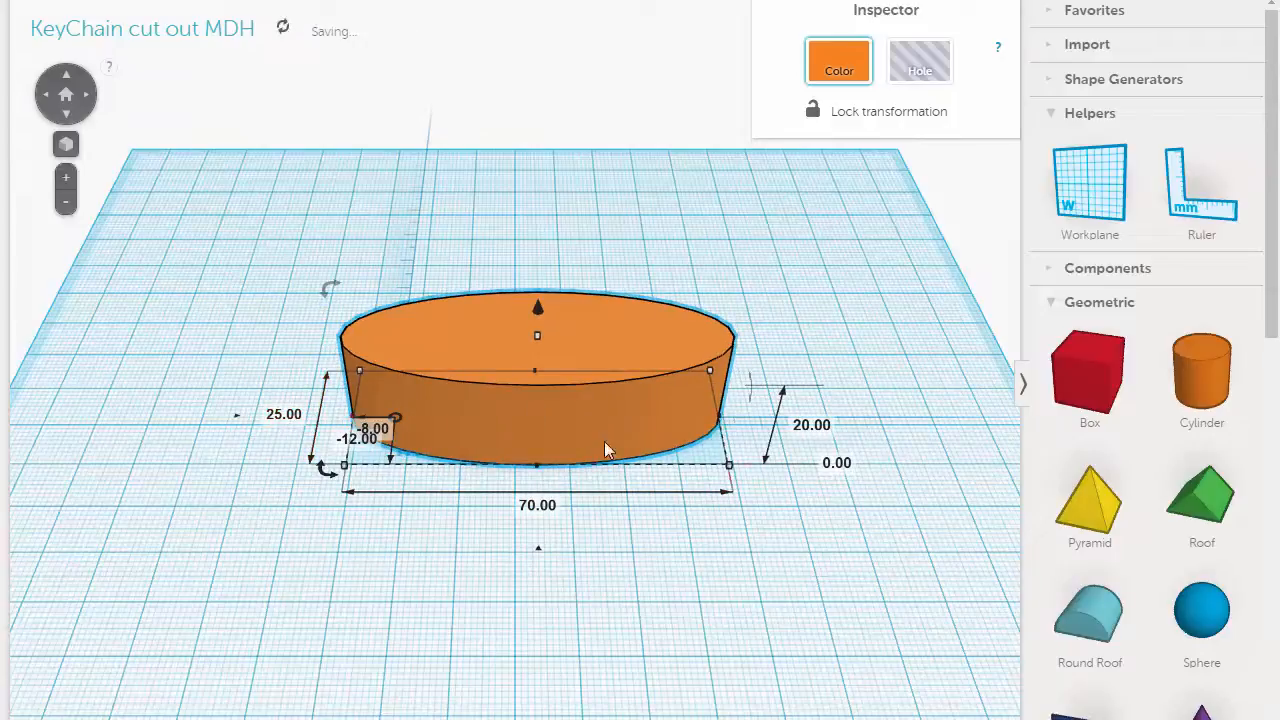
{"action": "left_click", "coordinate": [811, 426]}
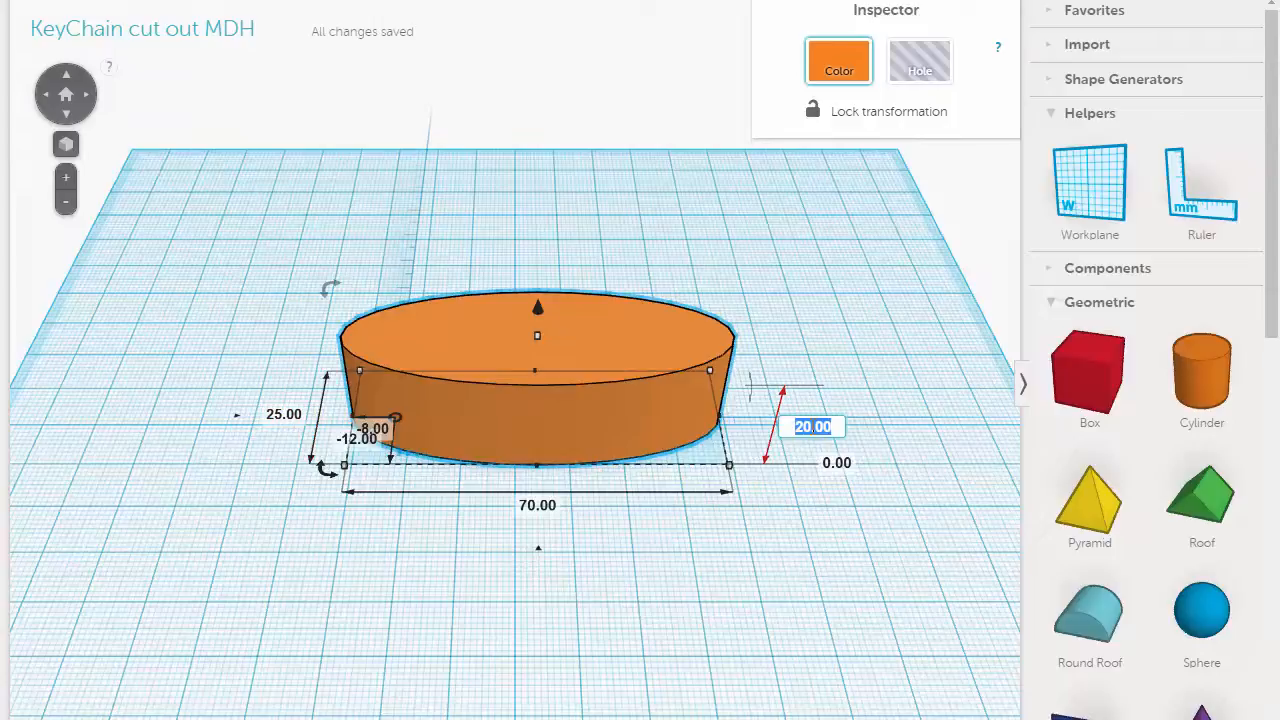
{"action": "key", "text": "BackSpace"}
{"action": "type", "text": "1.5"}
{"action": "key", "text": "Return"}
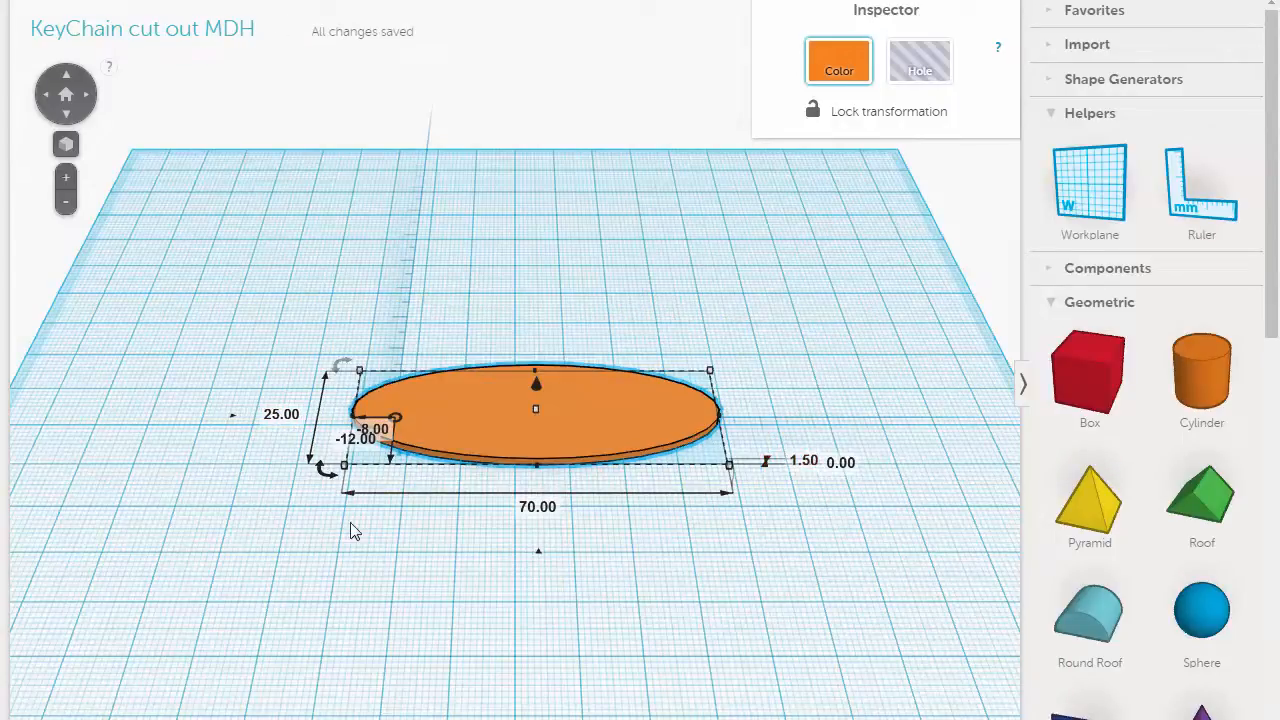
Place a cylinder hole behind the oval plate and scale it down to about a third of its size.
{"action": "right_click_drag", "start_coordinate": [360, 545], "coordinate": [443, 570]}
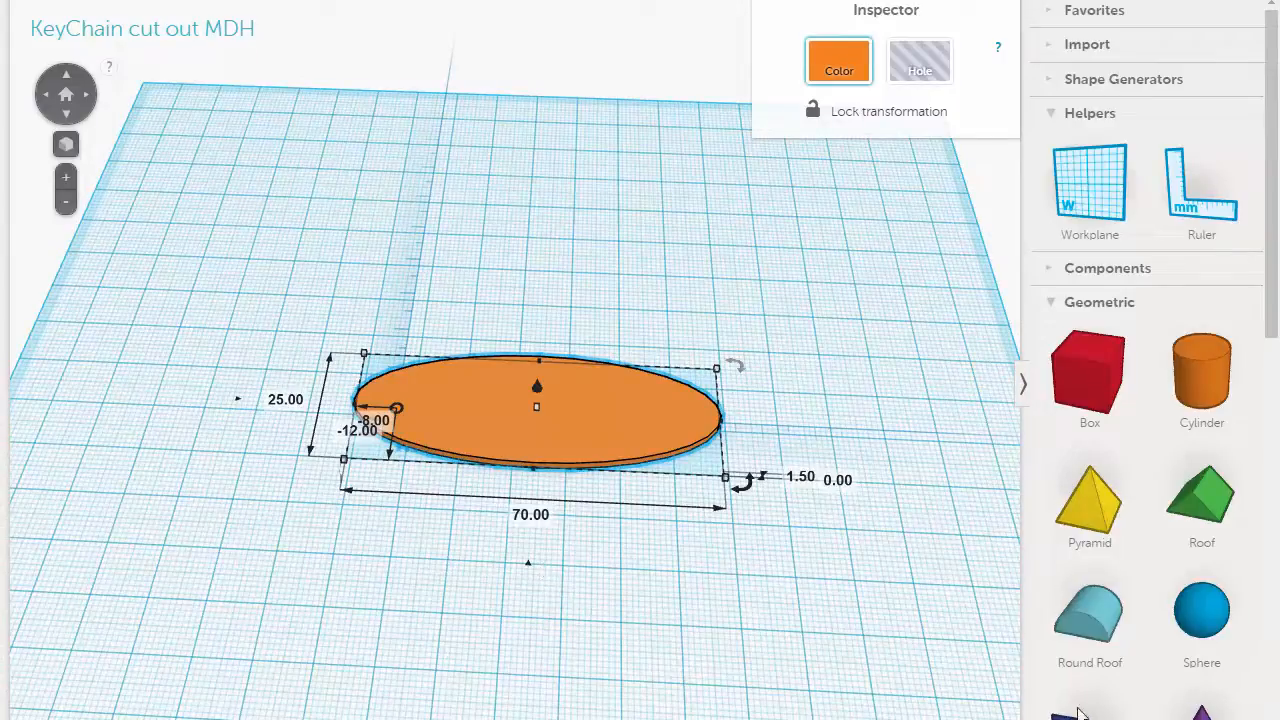
{"action": "scroll", "coordinate": [1100, 488], "scroll_direction": "down", "scroll_amount": 6}
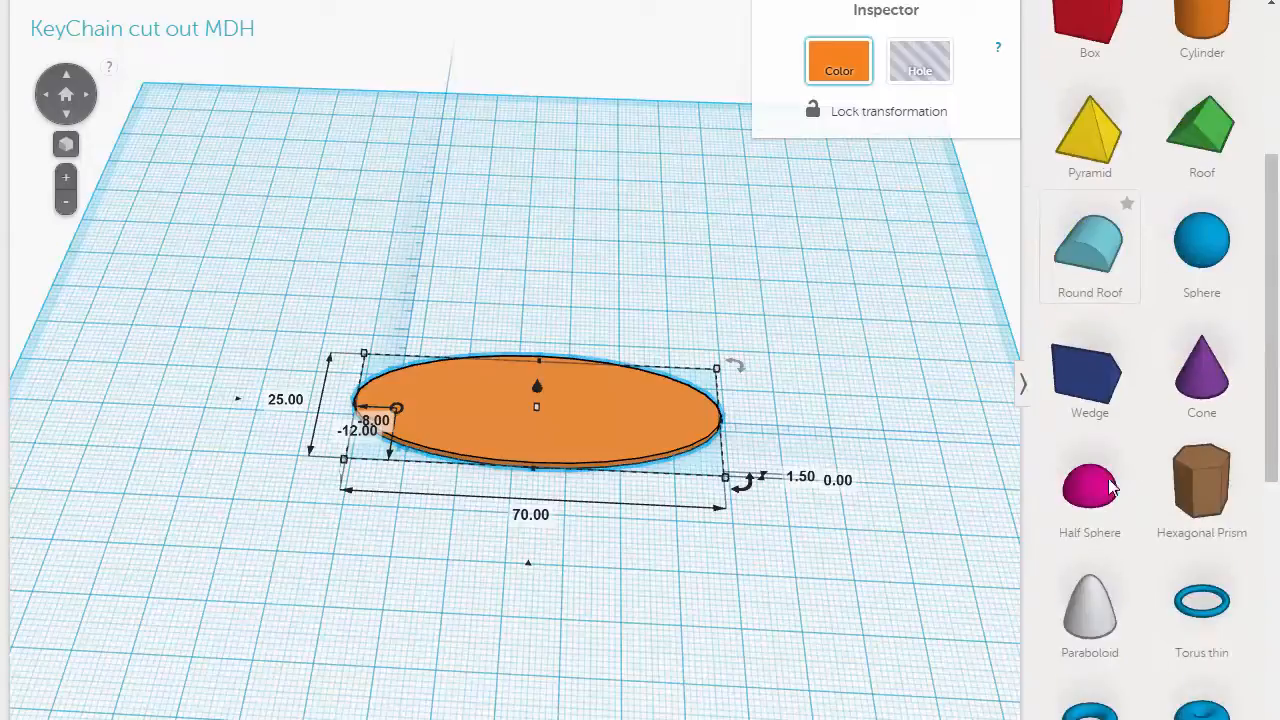
{"action": "scroll", "coordinate": [1112, 488], "scroll_direction": "down", "scroll_amount": 3}
{"action": "left_click", "coordinate": [1192, 588]}
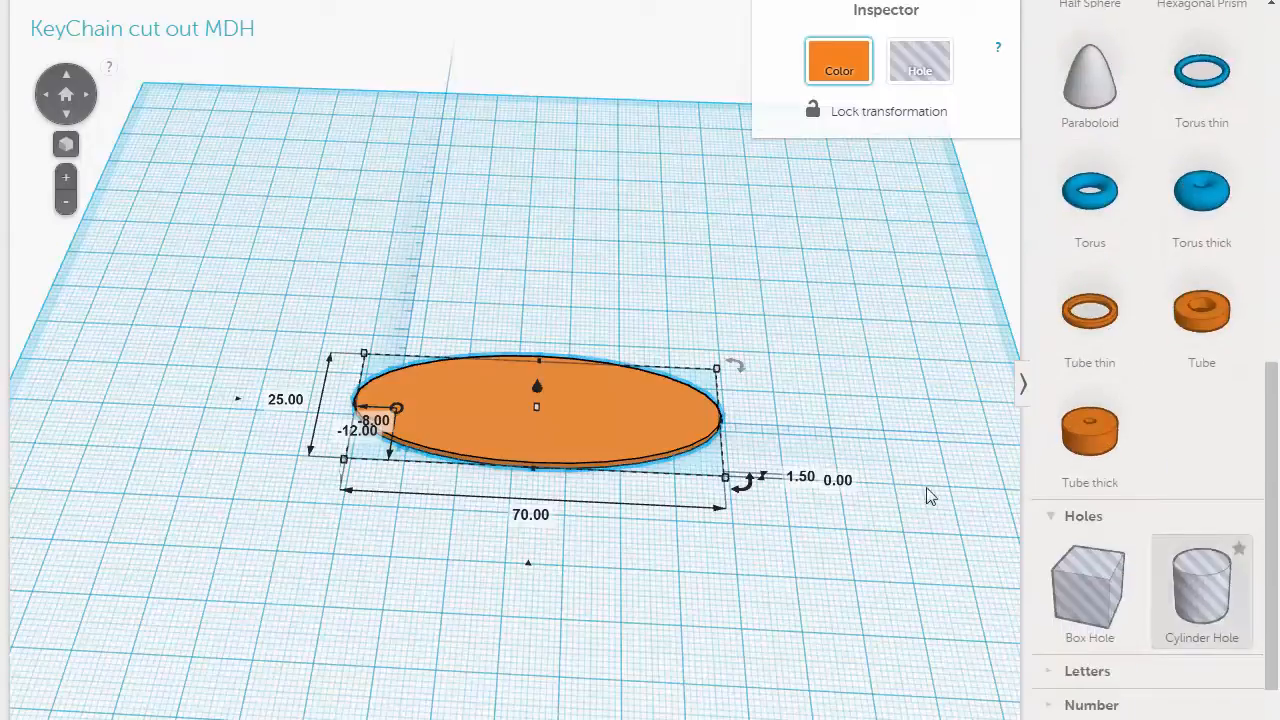
{"action": "left_click", "coordinate": [333, 240]}
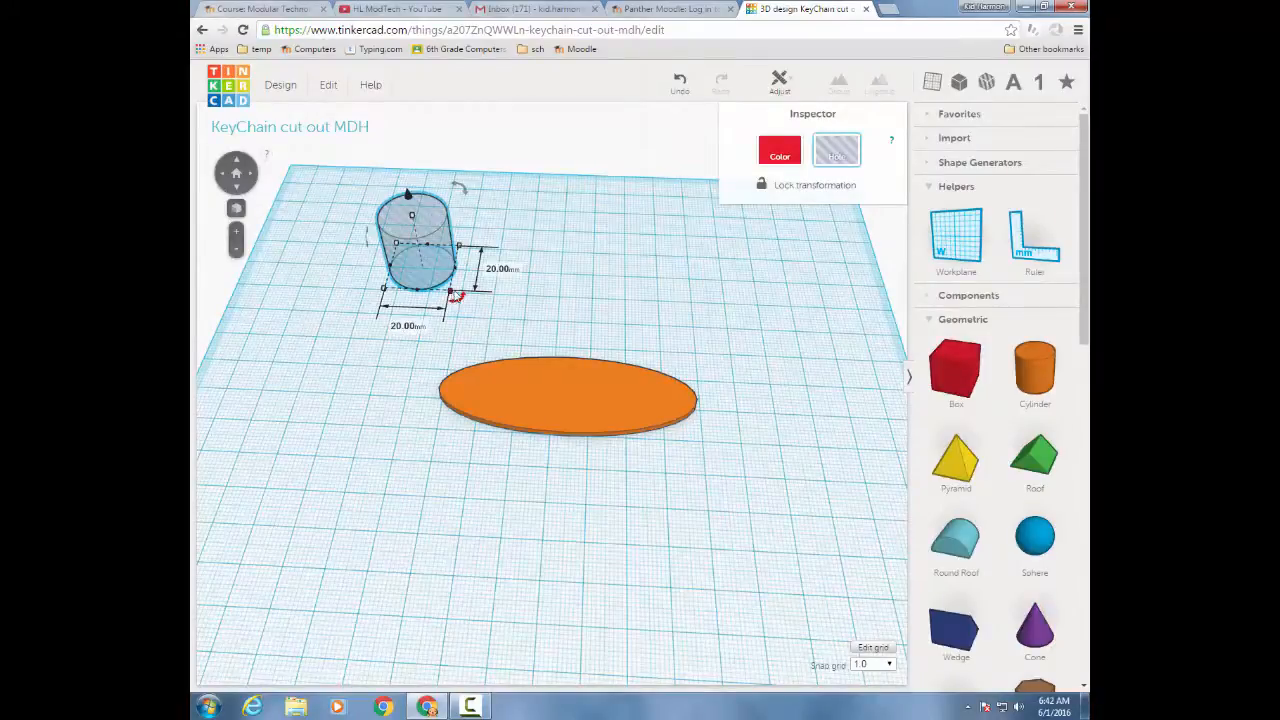
{"action": "left_click_drag", "start_coordinate": [453, 295], "coordinate": [418, 259]}
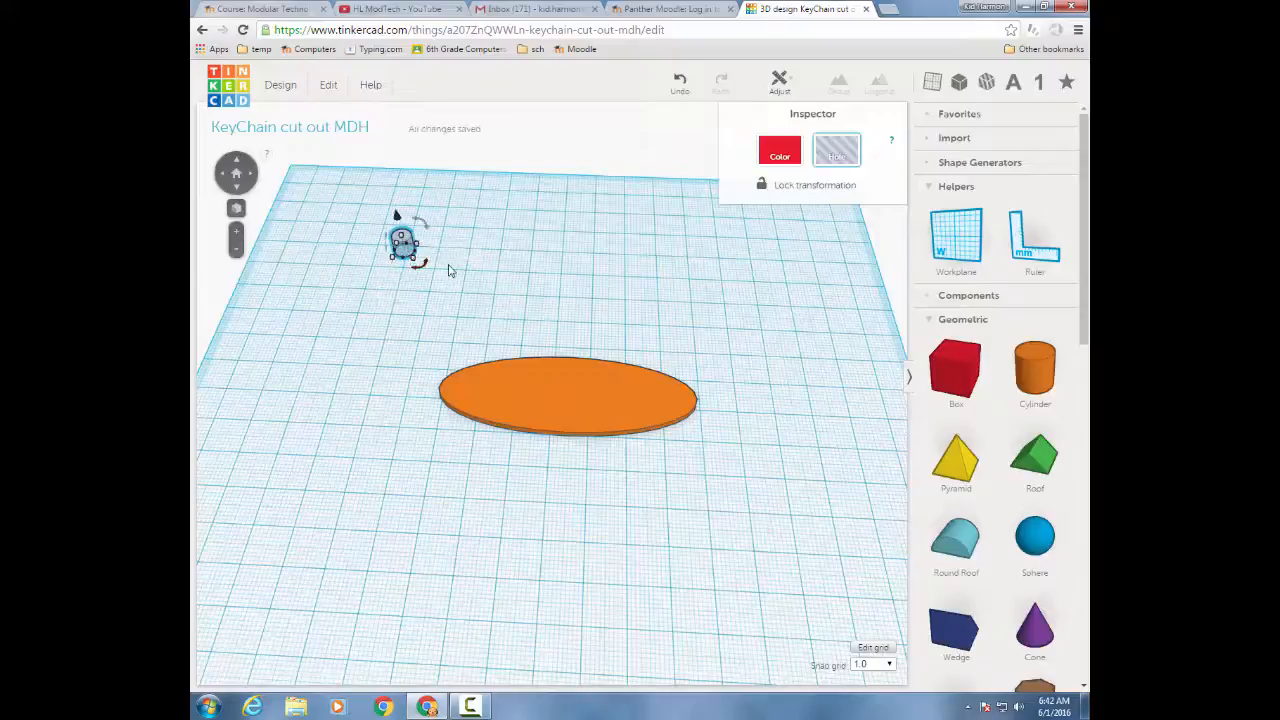
Move the small cylinder hole onto the left end of the oval plate.
{"action": "key", "text": "Down"}
{"action": "key", "text": "Down"}
{"action": "key", "text": "Down"}
{"action": "key", "text": "Down"}
{"action": "key", "text": "Down"}
{"action": "key", "text": "Down"}
{"action": "key", "text": "Down"}
{"action": "key", "text": "Down"}
{"action": "key", "text": "Down"}
{"action": "key", "text": "Down"}
{"action": "key", "text": "Down"}
{"action": "key", "text": "Down"}
{"action": "key", "text": "Down"}
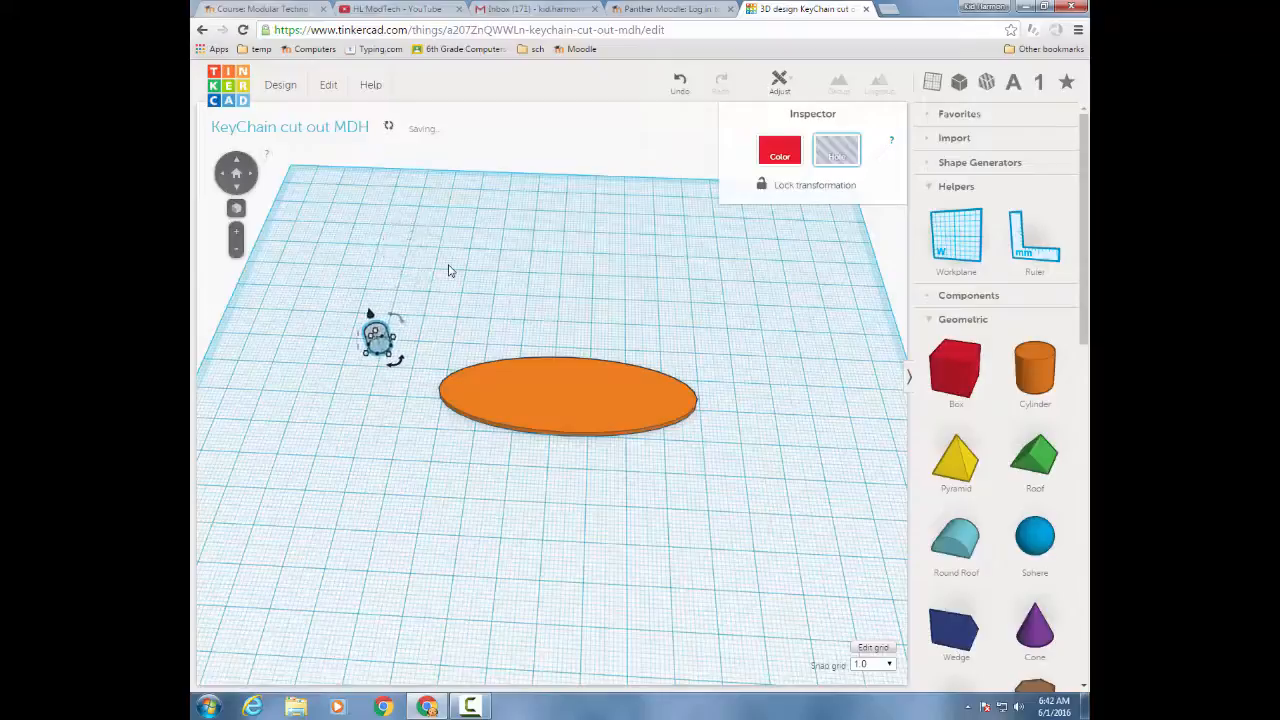
{"action": "key", "text": "Right"}
{"action": "key", "text": "Right"}
{"action": "key", "text": "Right"}
{"action": "key", "text": "Right"}
{"action": "key", "text": "Right"}
{"action": "key", "text": "Right"}
{"action": "key", "text": "Down"}
{"action": "key", "text": "Down"}
{"action": "key", "text": "Down"}
{"action": "key", "text": "Down"}
{"action": "key", "text": "Down"}
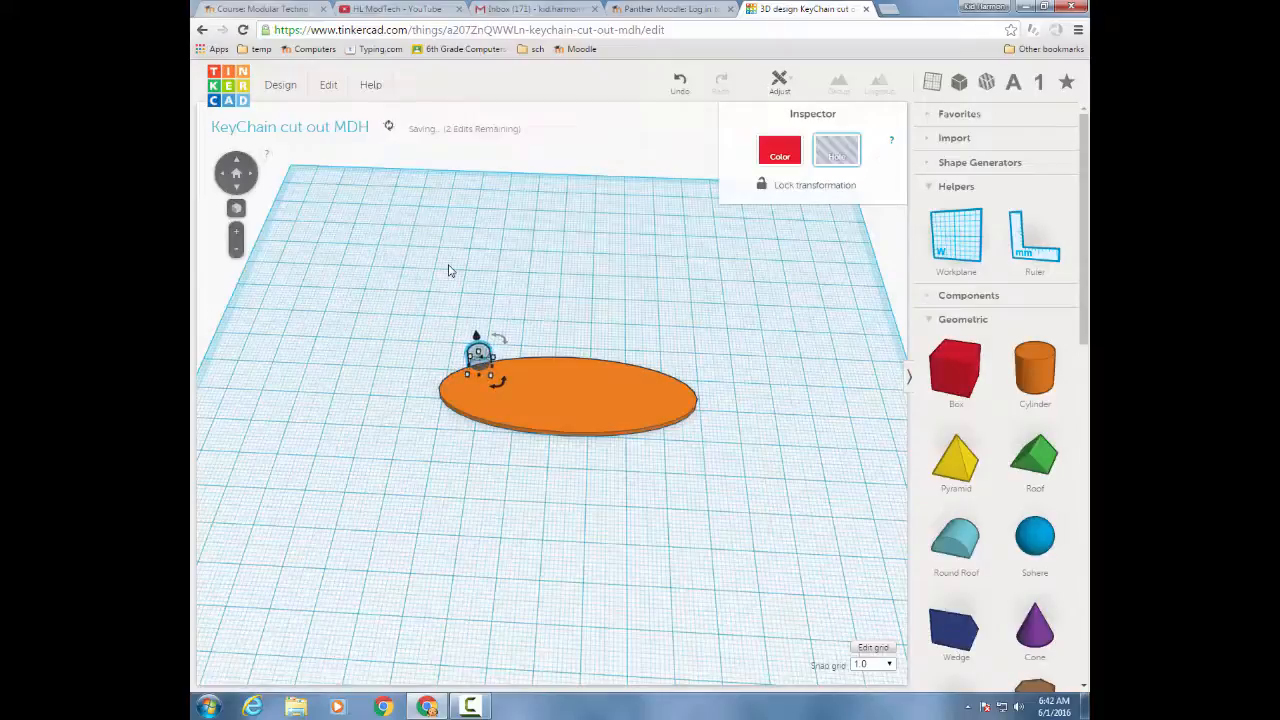
{"action": "key", "text": "Down"}
{"action": "key", "text": "Down"}
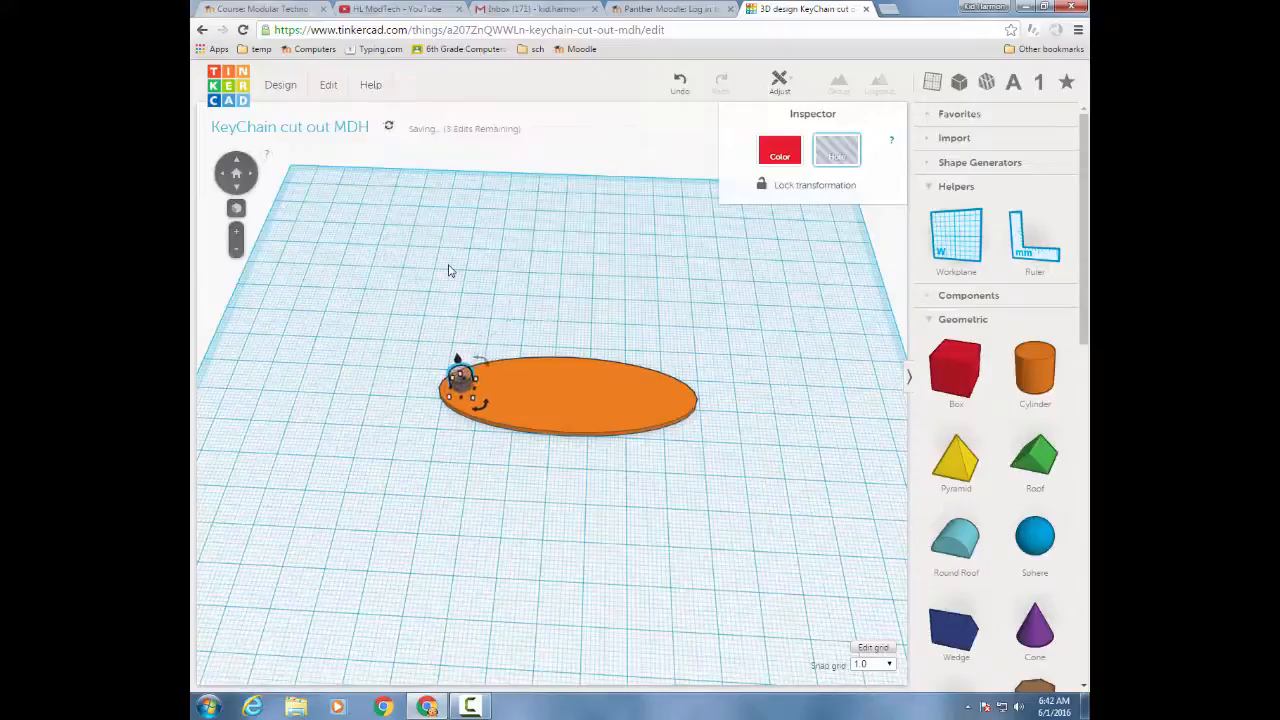
Place a workplane on the oval's top face, and shift the hole off the plate's left end and back.
{"action": "key", "text": "w"}
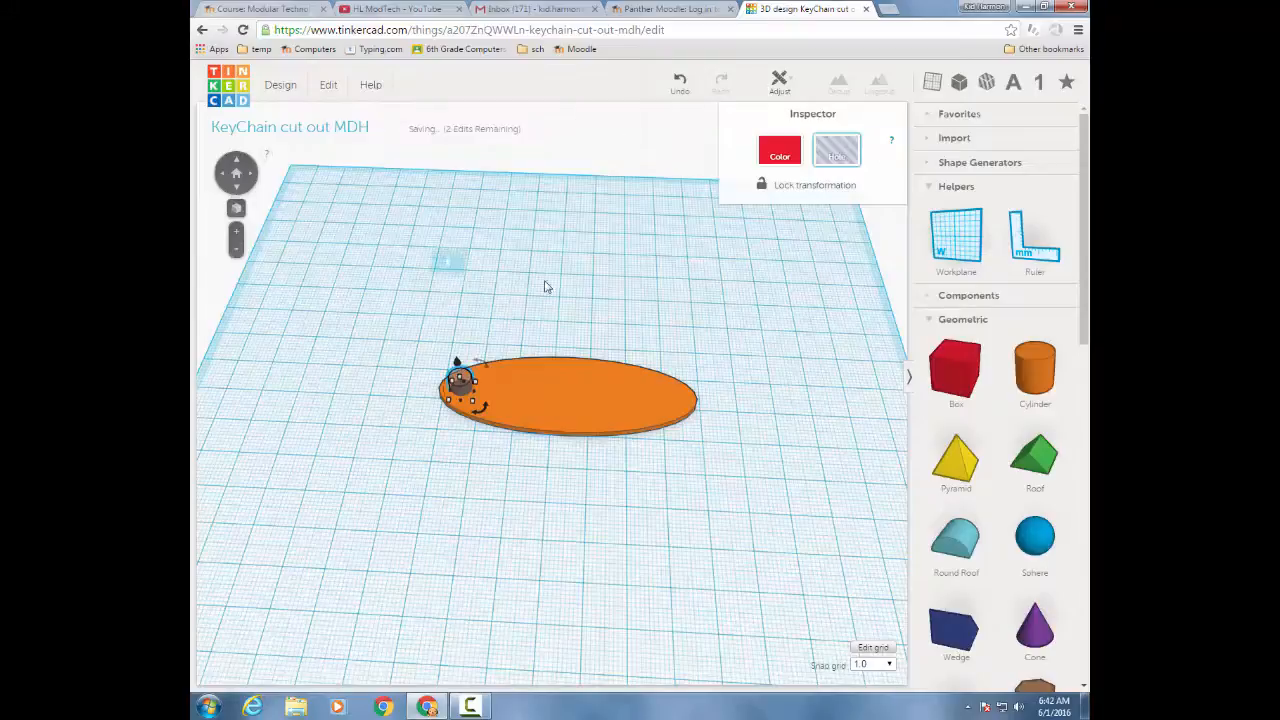
{"action": "left_click", "coordinate": [550, 393]}
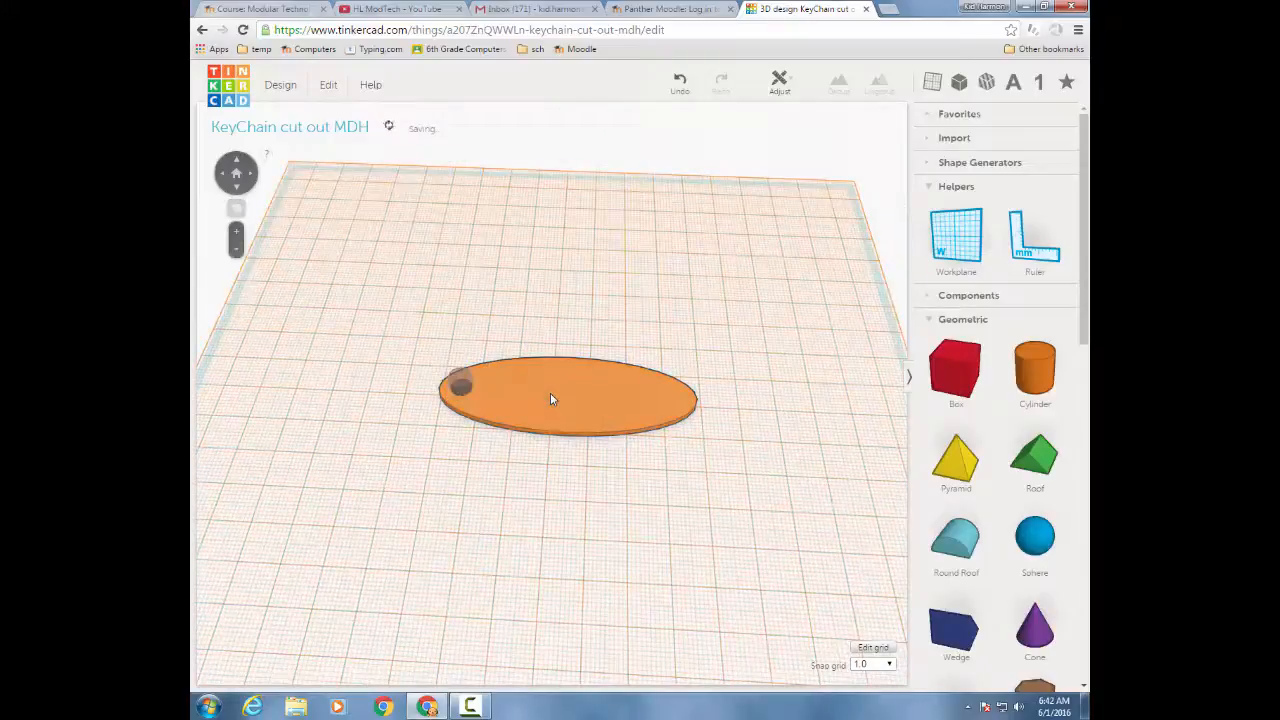
{"action": "left_click", "coordinate": [458, 384]}
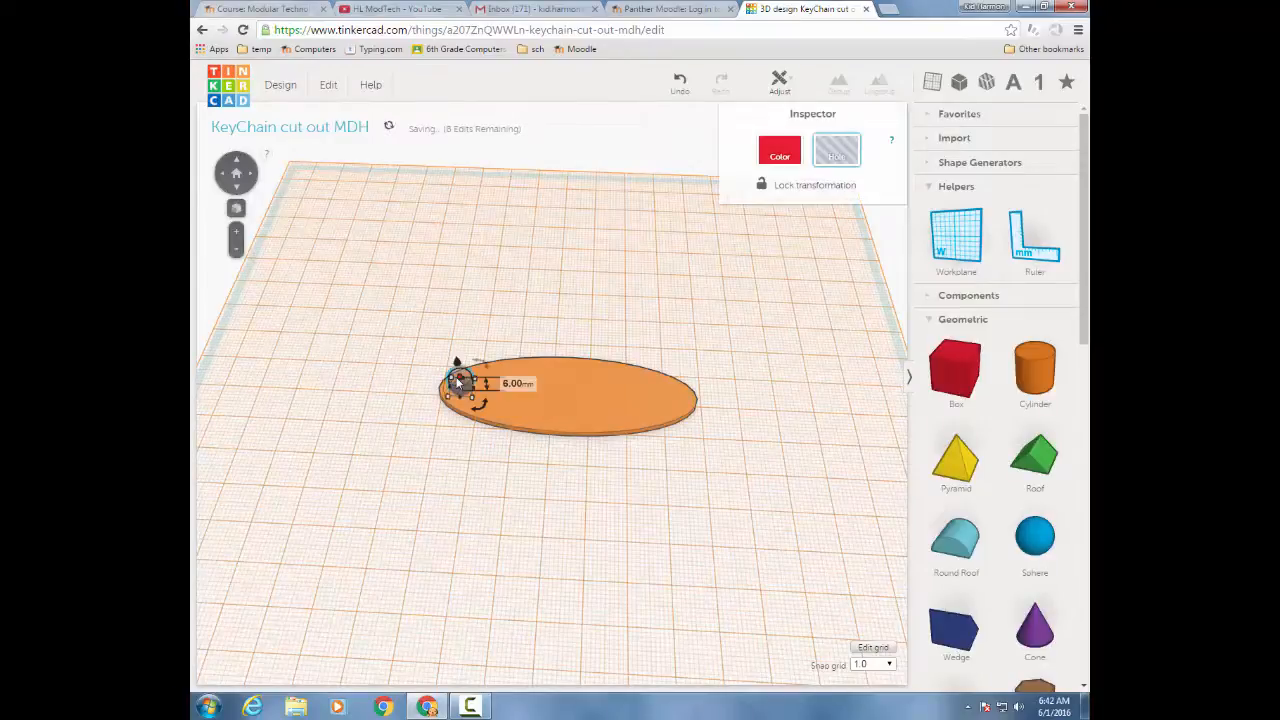
{"action": "key", "text": "Left"}
{"action": "key", "text": "Left"}
{"action": "key", "text": "Left"}
{"action": "key", "text": "Left"}
{"action": "key", "text": "Left"}
{"action": "key", "text": "Left"}
{"action": "key", "text": "Left"}
{"action": "key", "text": "Left"}
{"action": "key", "text": "Left"}
{"action": "key", "text": "Left"}
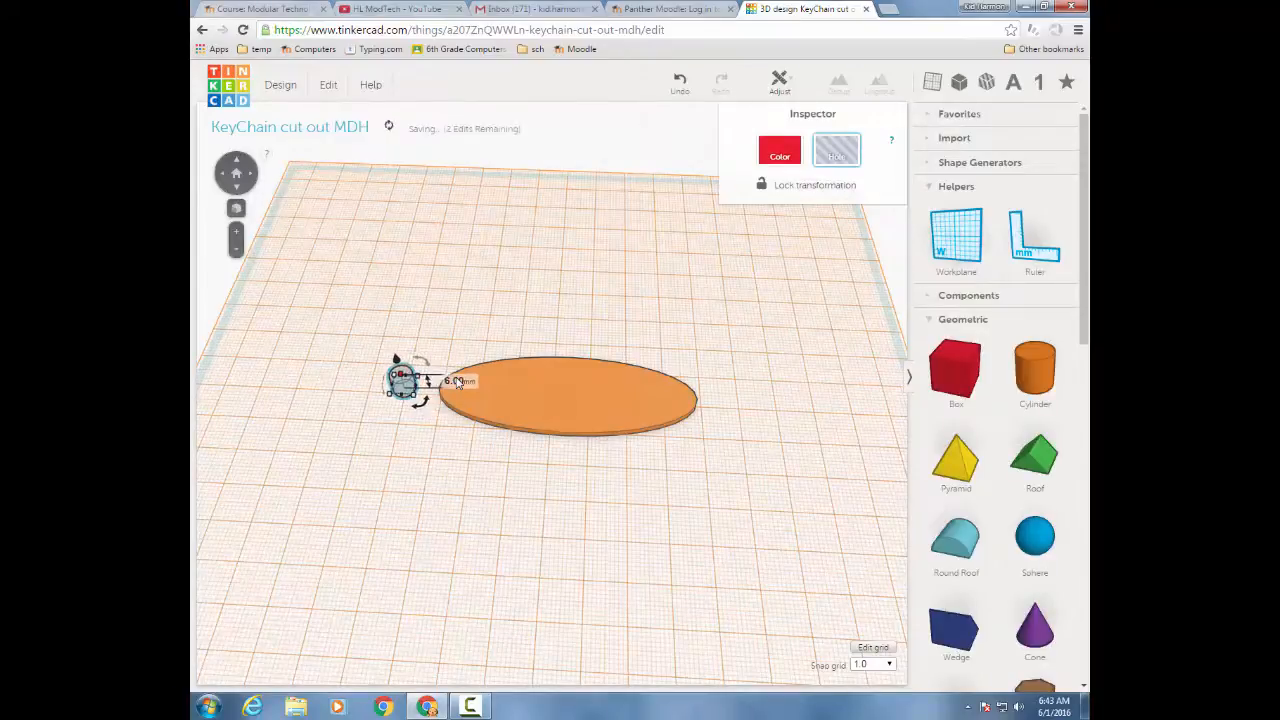
{"action": "key", "text": "Right"}
{"action": "key", "text": "Right"}
{"action": "key", "text": "Right"}
{"action": "key", "text": "Right"}
{"action": "key", "text": "Right"}
{"action": "key", "text": "Right"}
{"action": "key", "text": "Right"}
{"action": "key", "text": "Right"}
{"action": "key", "text": "Right"}
{"action": "key", "text": "Right"}
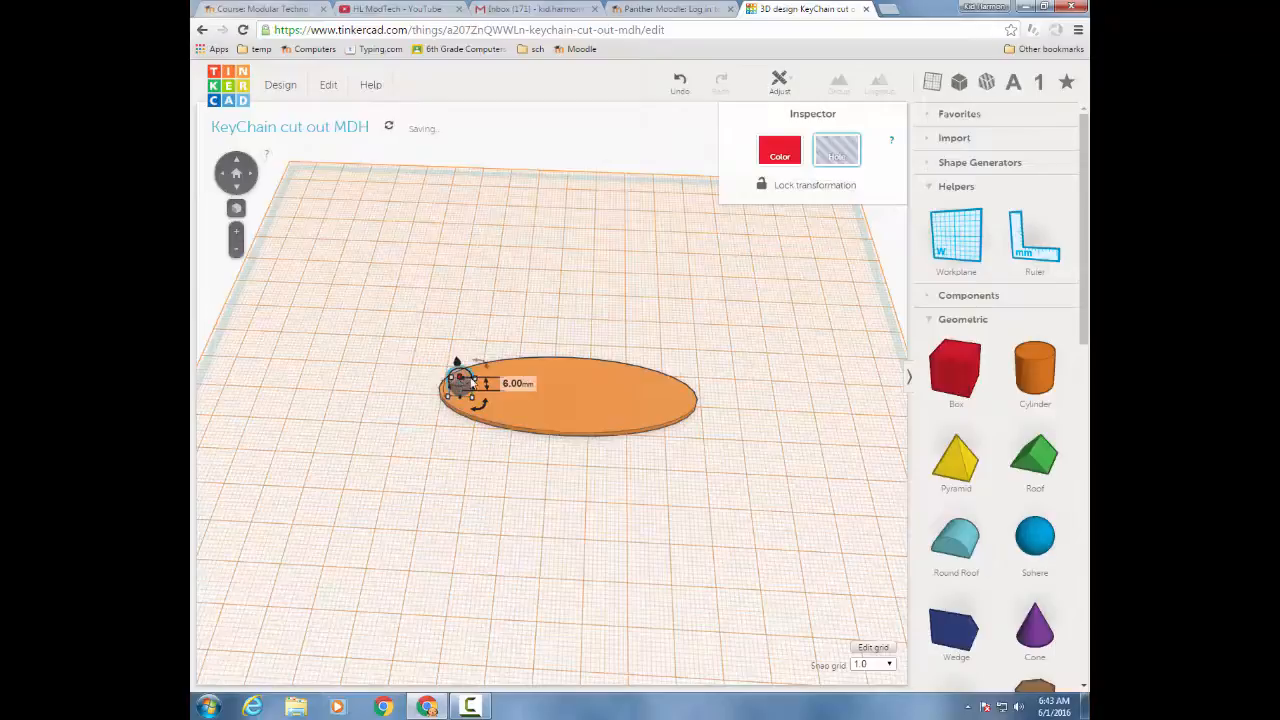
Try the workplane on the oval's side edge and return it to the base grid.
{"action": "right_click_drag", "start_coordinate": [637, 602], "coordinate": [630, 409]}
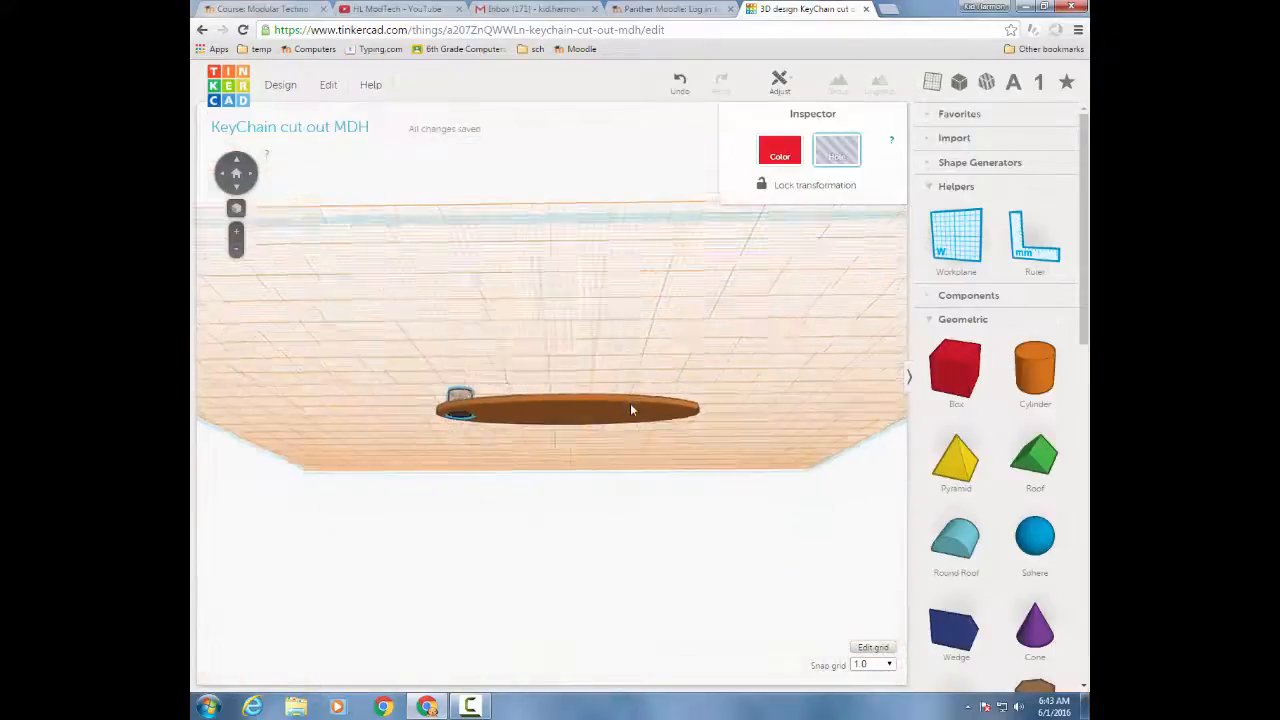
{"action": "left_click", "coordinate": [573, 400]}
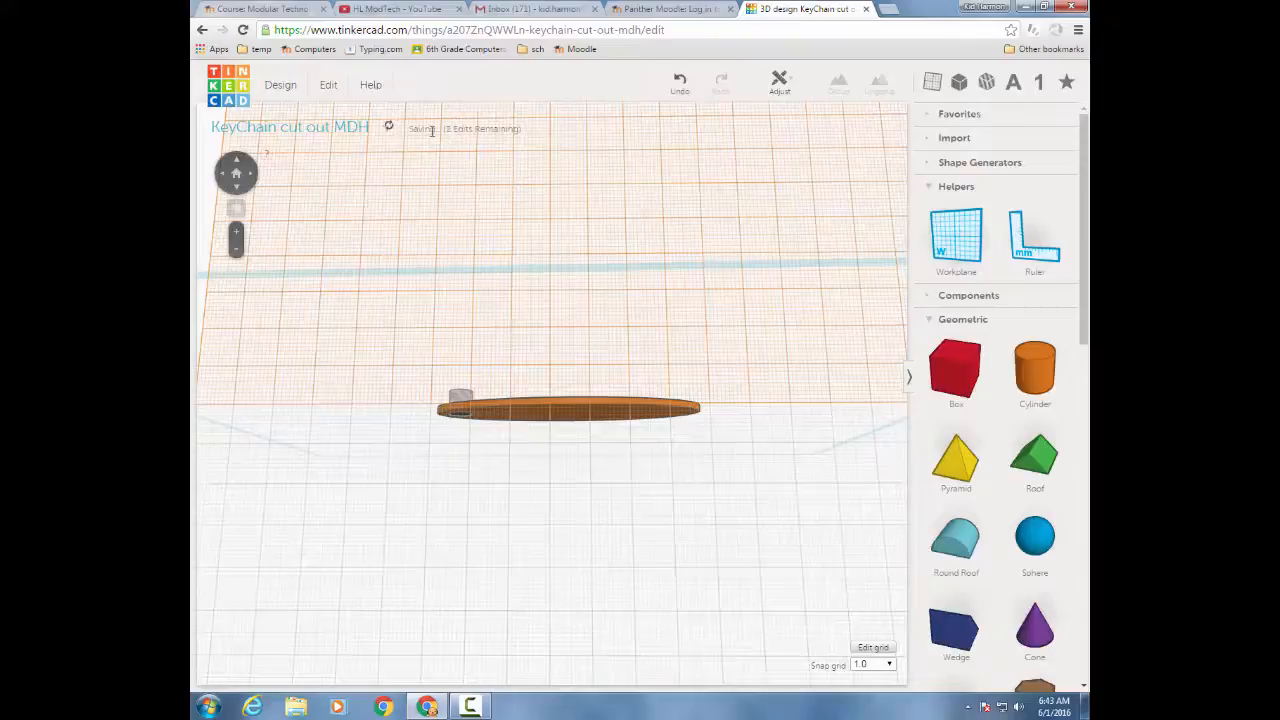
{"action": "right_click_drag", "start_coordinate": [605, 292], "coordinate": [617, 380]}
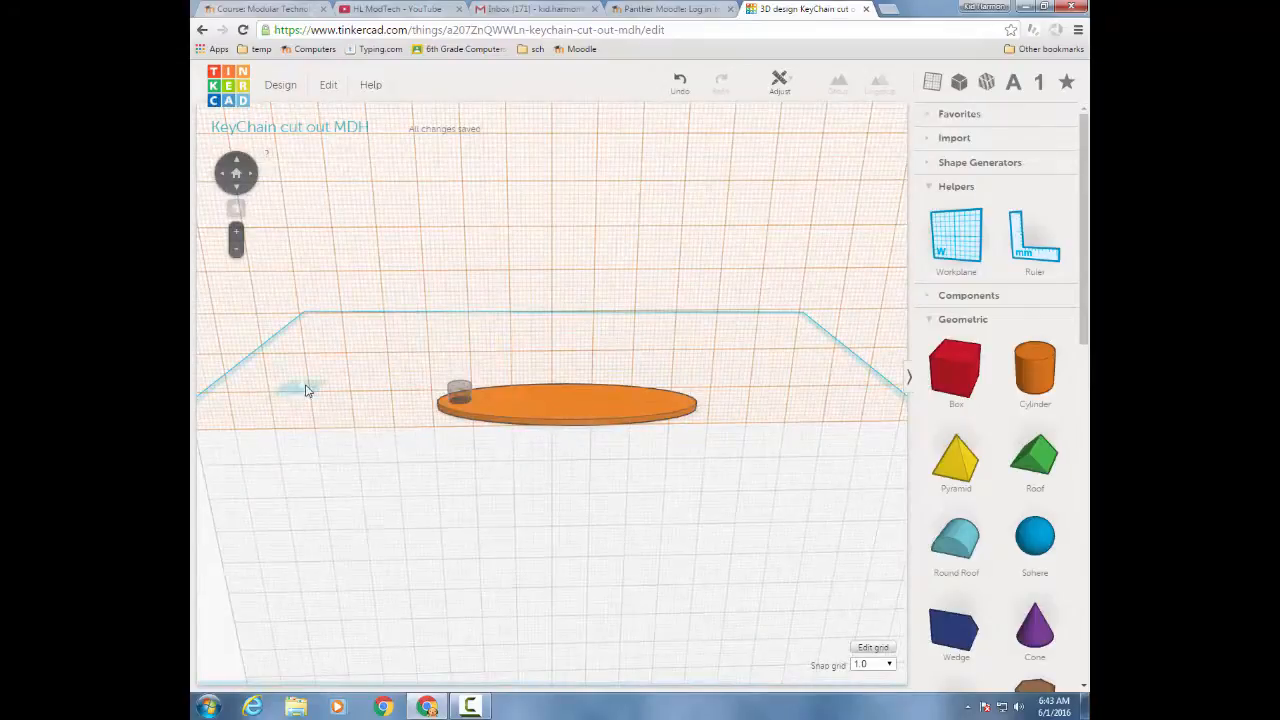
{"action": "left_click", "coordinate": [306, 390]}
Lower the cylinder hole so it passes completely through the oval plate, extending above and below it.
{"action": "right_click_drag", "start_coordinate": [294, 478], "coordinate": [471, 400]}
{"action": "left_click", "coordinate": [481, 408]}
{"action": "right_click_drag", "start_coordinate": [531, 491], "coordinate": [511, 457]}
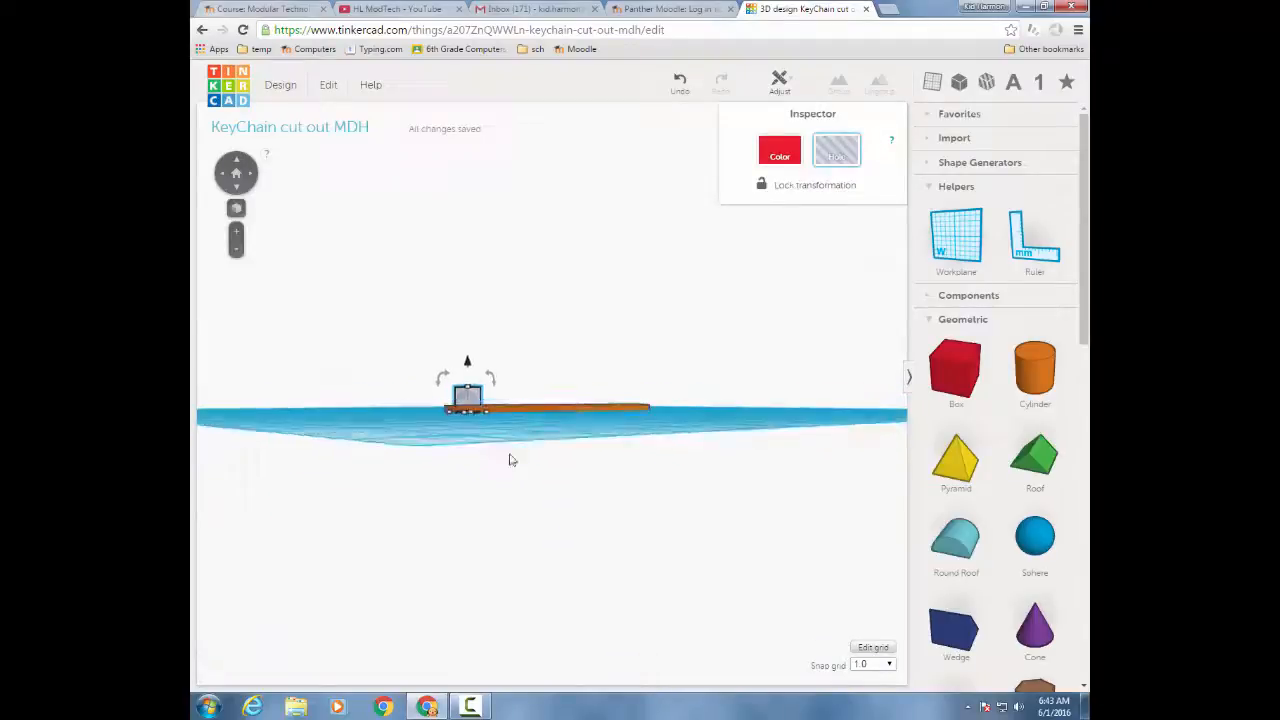
{"action": "scroll", "coordinate": [488, 401], "scroll_direction": "up", "scroll_amount": 4}
{"action": "right_click_drag", "start_coordinate": [488, 401], "coordinate": [412, 410]}
{"action": "left_click", "coordinate": [383, 373]}
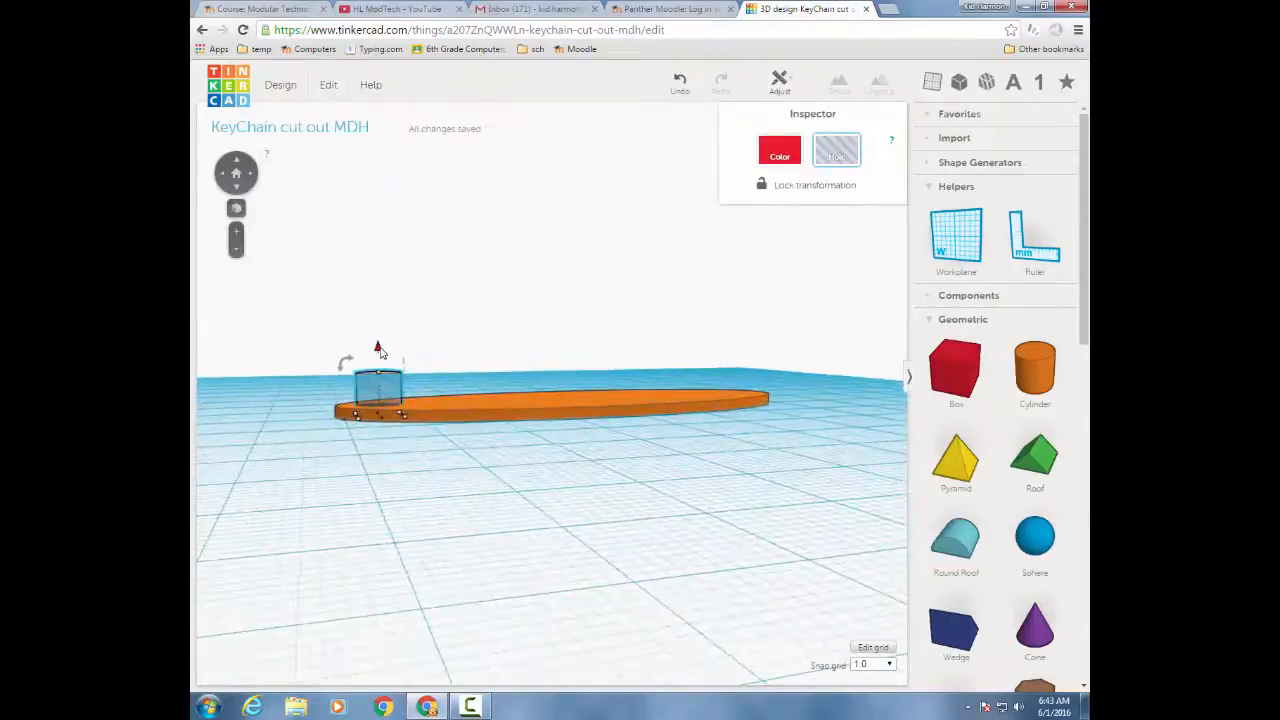
{"action": "left_click_drag", "start_coordinate": [379, 350], "coordinate": [377, 362]}
{"action": "mouse_move", "coordinate": [517, 557]}
{"action": "right_mouse_down"}
{"action": "mouse_move", "coordinate": [423, 493]}
{"action": "mouse_move", "coordinate": [454, 466]}
{"action": "mouse_move", "coordinate": [526, 523]}
{"action": "mouse_move", "coordinate": [508, 545]}
{"action": "right_mouse_up"}
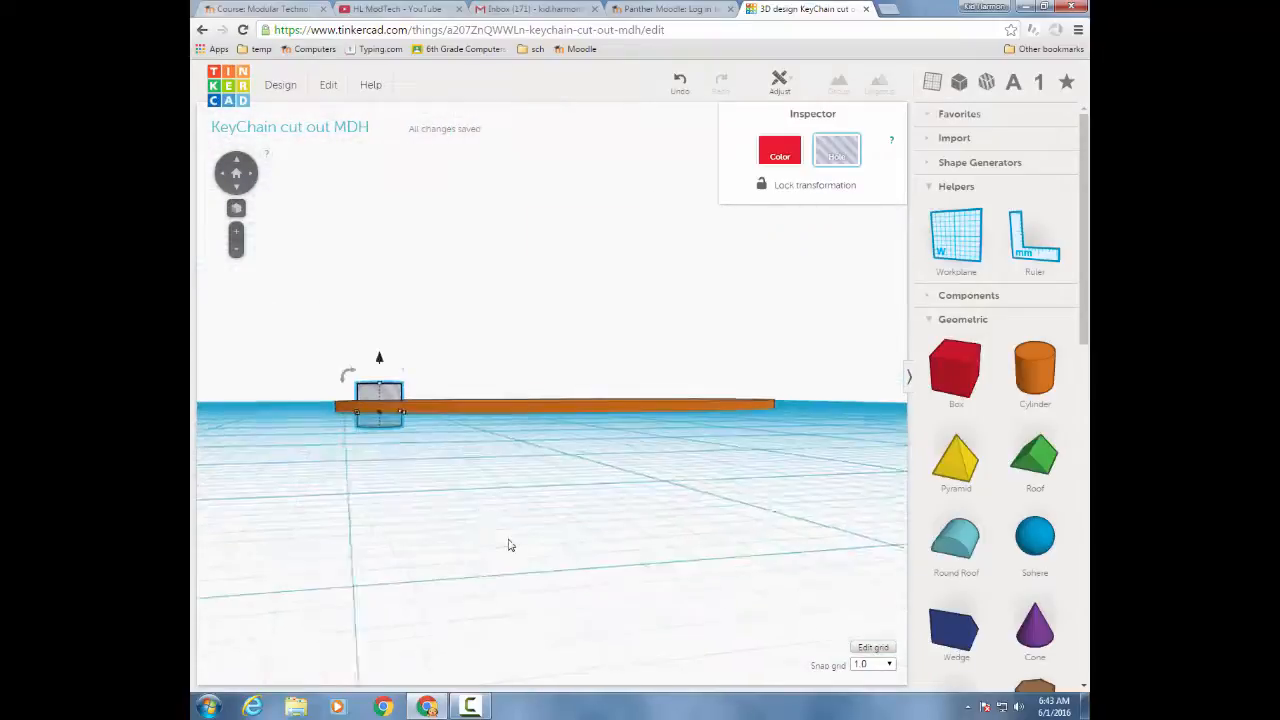
Group the oval plate with the cylinder hole to cut the ring hole through its end.
{"action": "left_click_drag", "start_coordinate": [259, 335], "coordinate": [453, 490]}
{"action": "right_click_drag", "start_coordinate": [510, 400], "coordinate": [500, 500]}
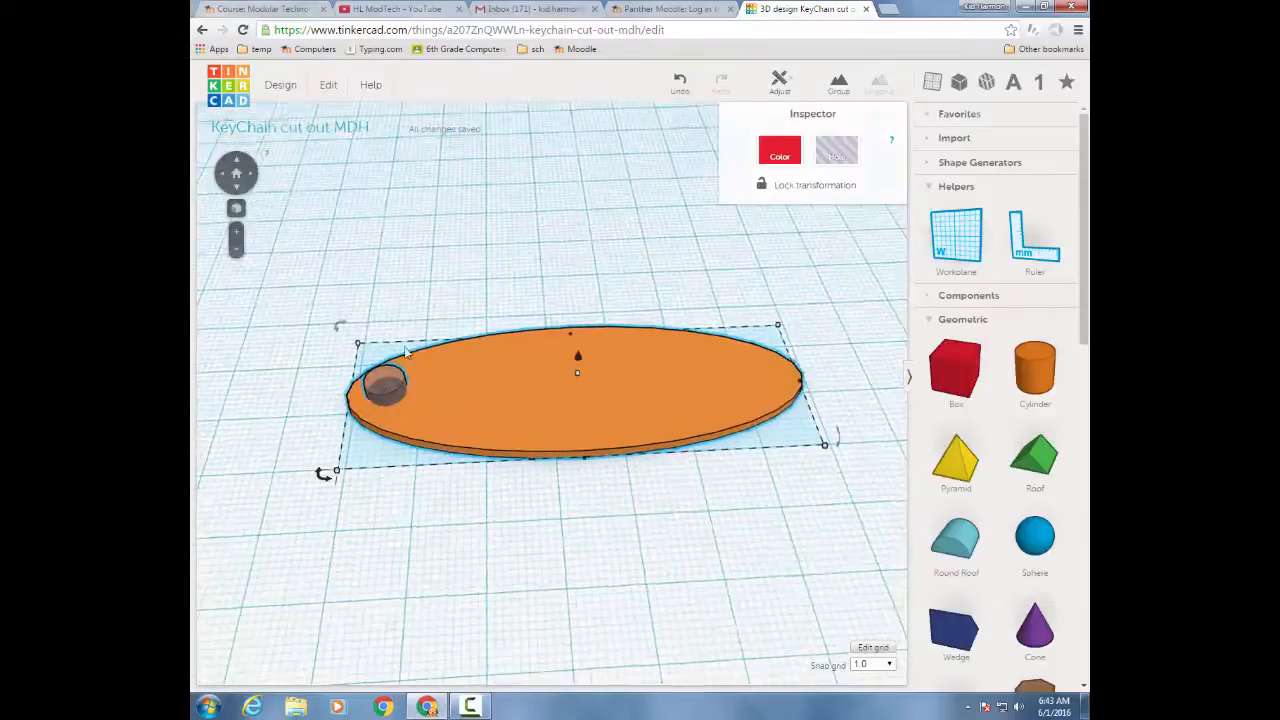
{"action": "left_click", "coordinate": [838, 87]}
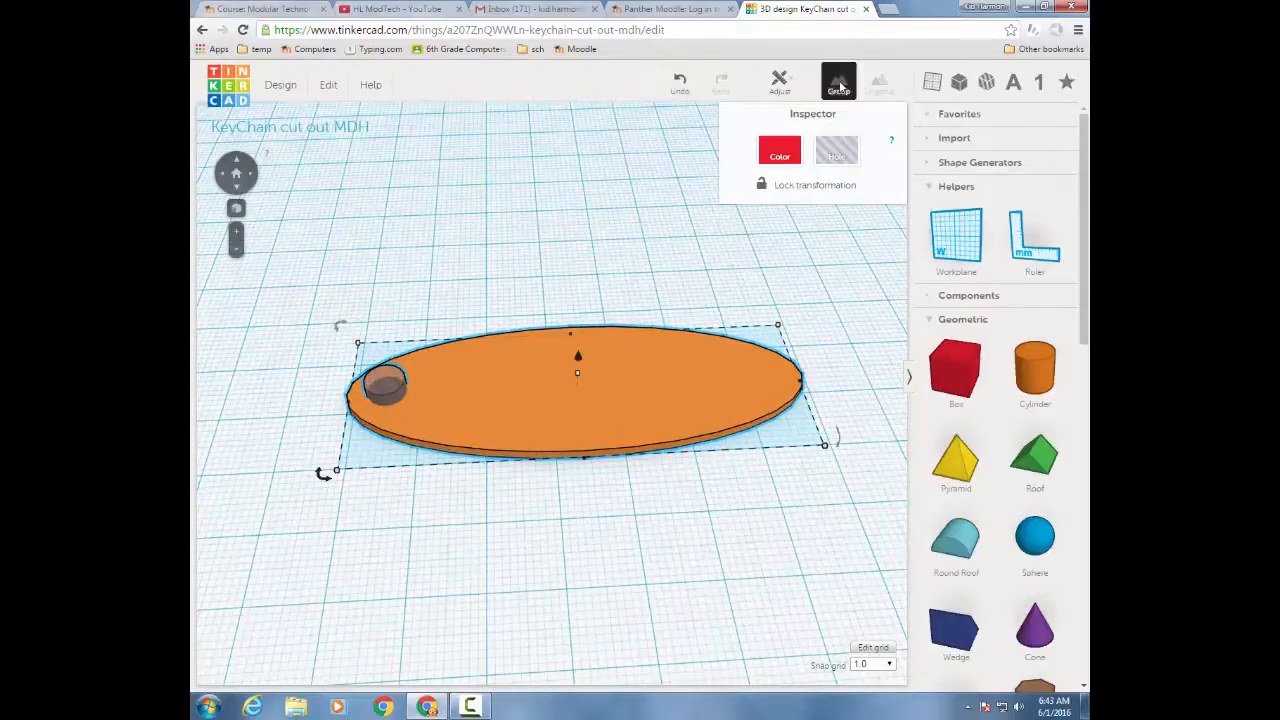
{"action": "right_click_drag", "start_coordinate": [452, 591], "coordinate": [506, 587]}
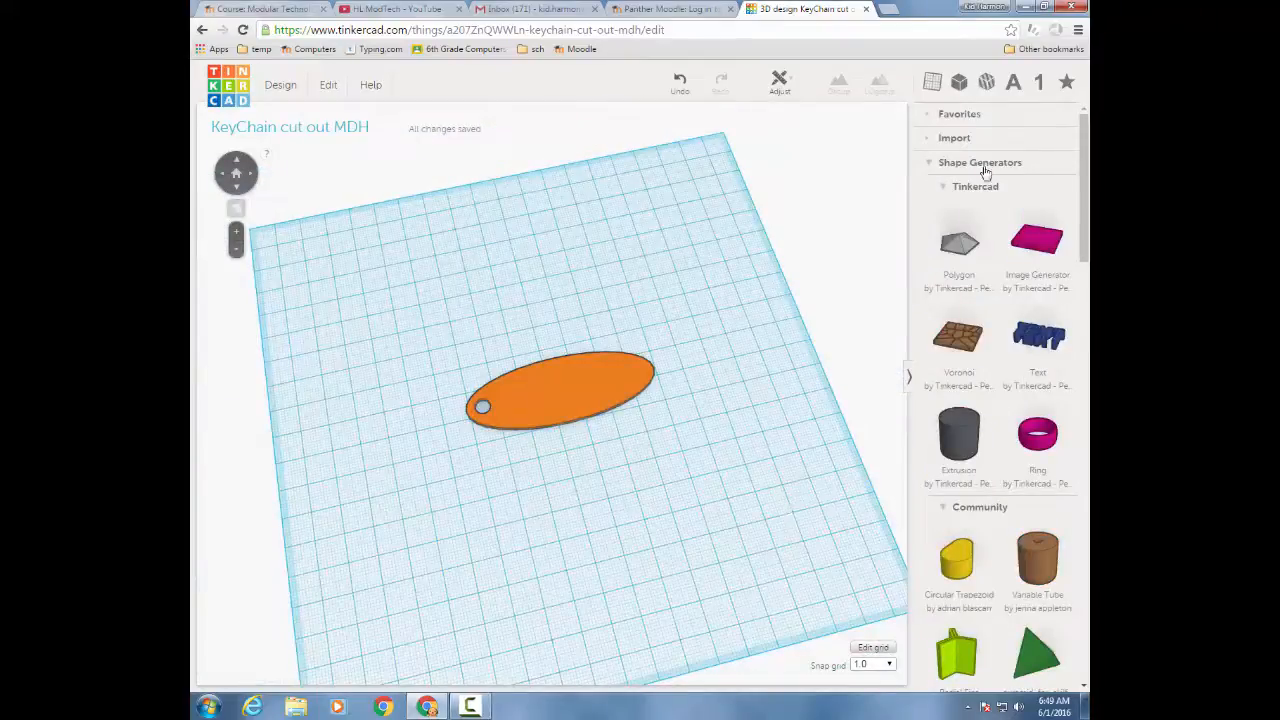
Set the workplane on the oval plate's top face, and add a generated Text shape there reading the surname.
{"action": "left_click", "coordinate": [930, 165]}
{"action": "left_click", "coordinate": [930, 165]}
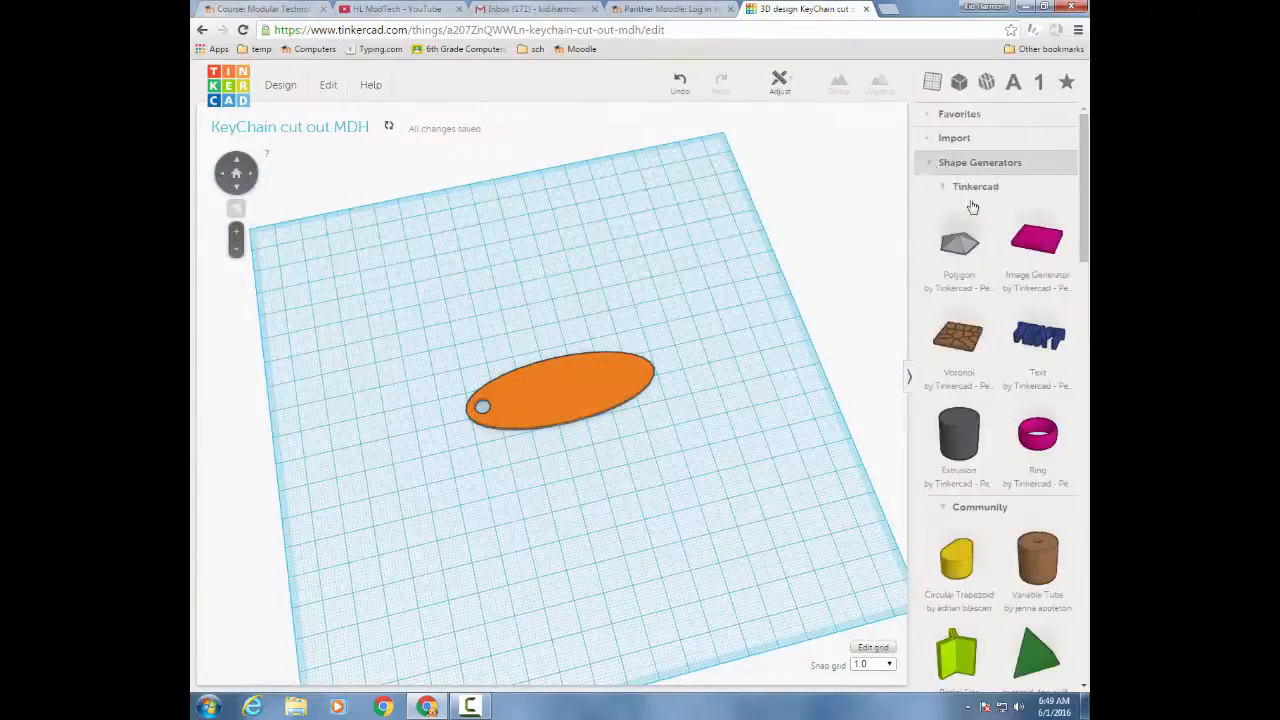
{"action": "left_click", "coordinate": [968, 190]}
{"action": "left_click", "coordinate": [968, 190]}
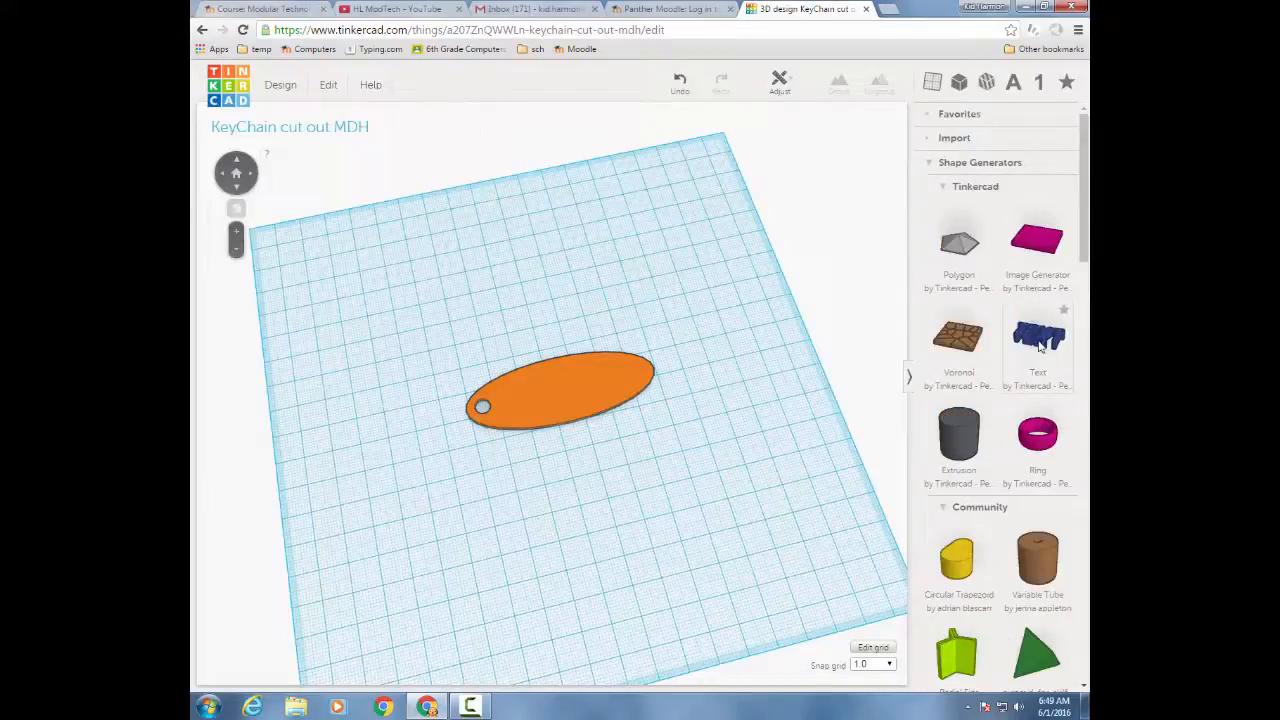
{"action": "left_click", "coordinate": [533, 400]}
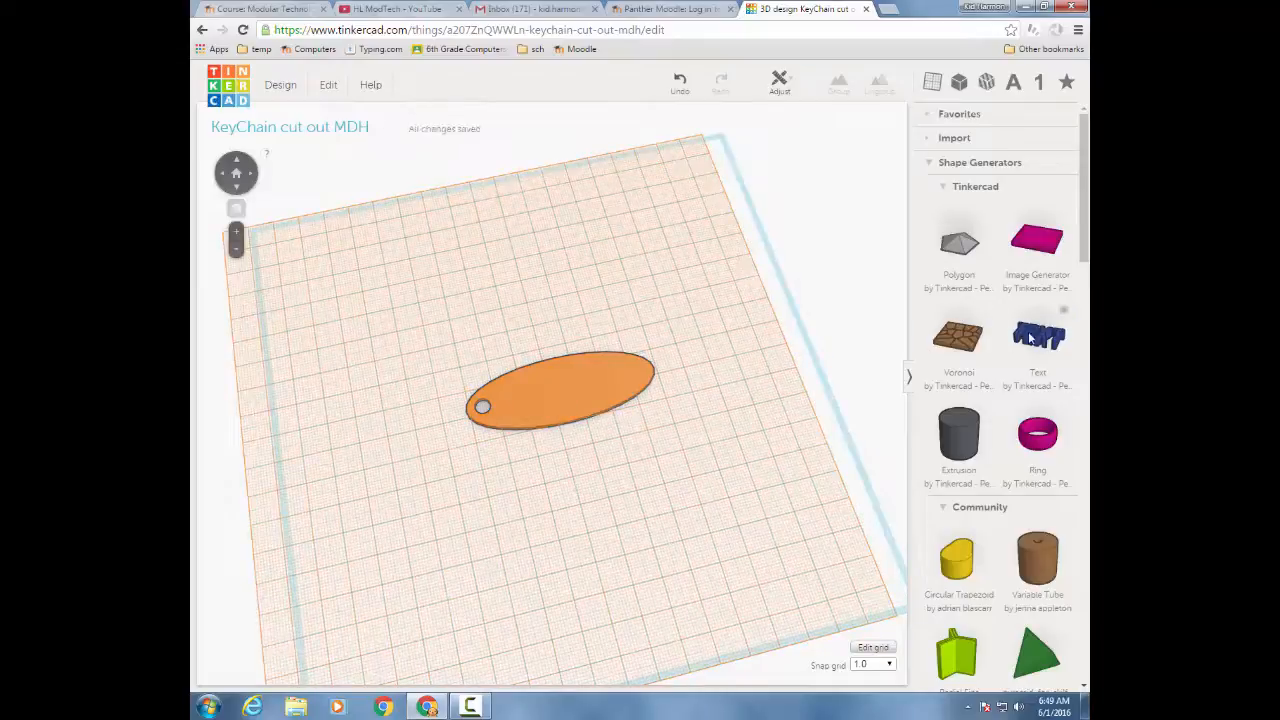
{"action": "left_click_drag", "start_coordinate": [1038, 340], "coordinate": [566, 379]}
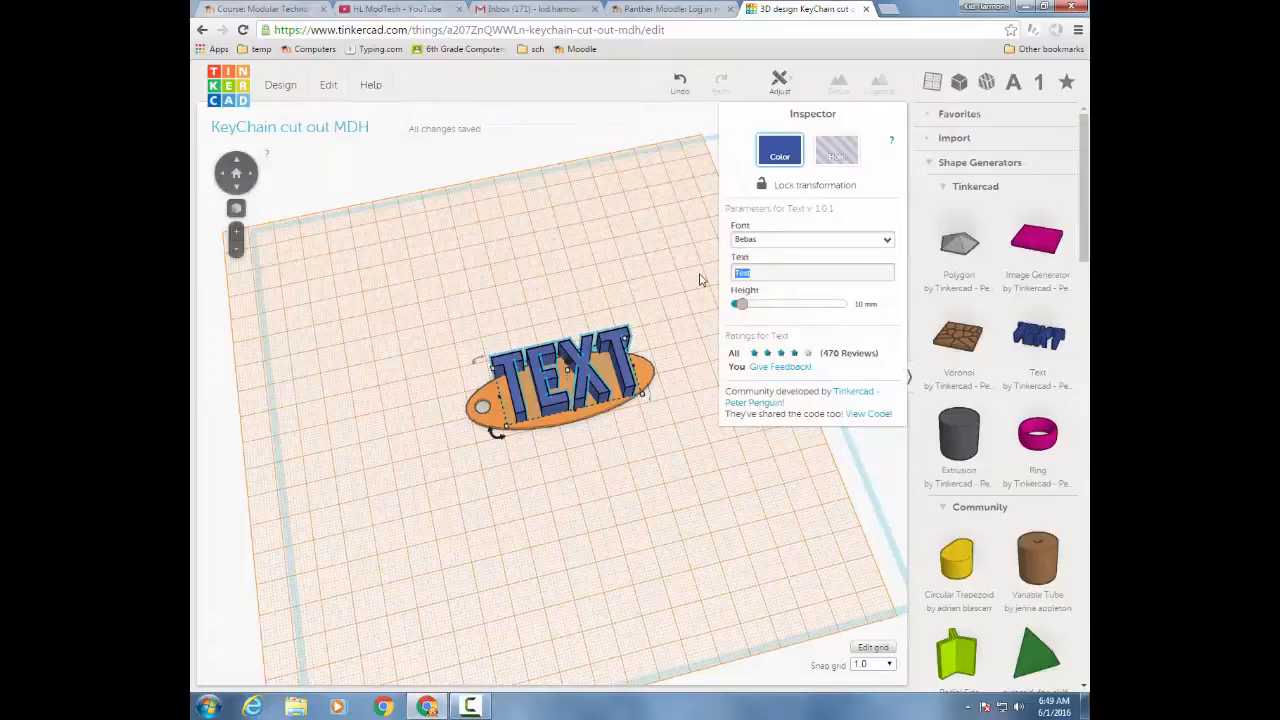
{"action": "type", "text": "Harmon"}
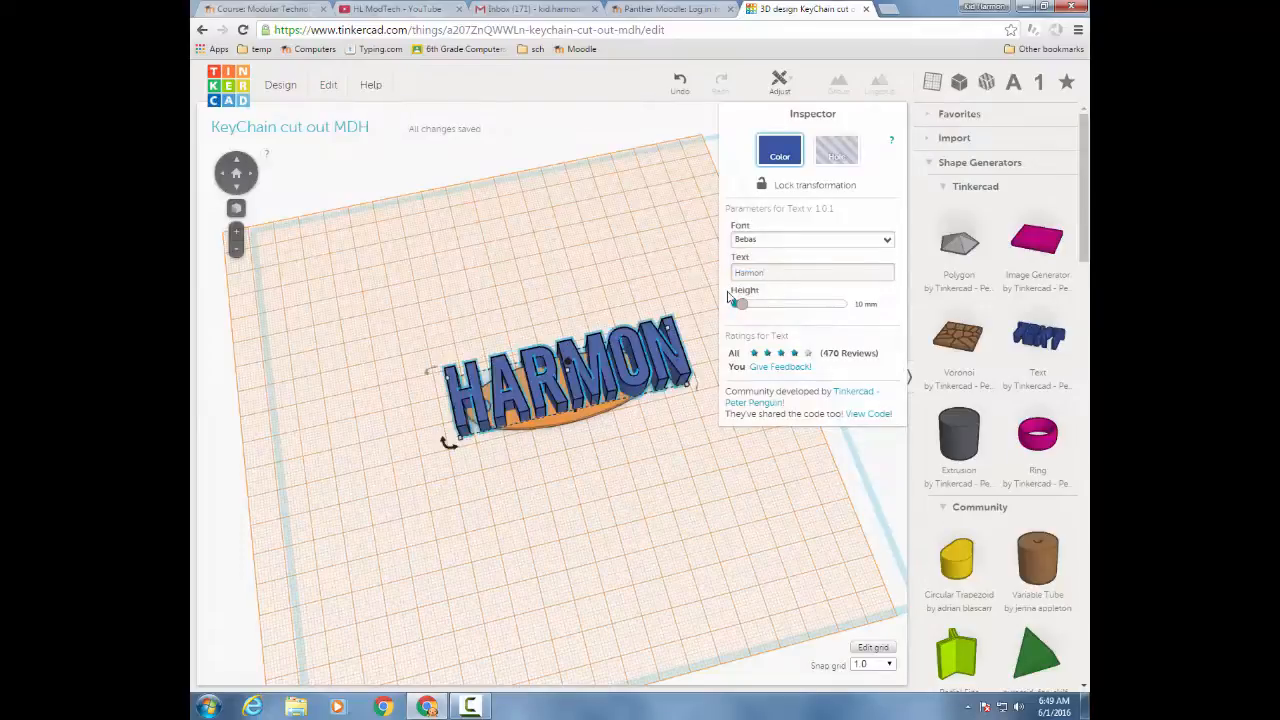
Set the text's height to 2 mm and its font to Techniqu, trying Majorsnafu first.
{"action": "left_click", "coordinate": [865, 305]}
{"action": "key", "text": "Return"}
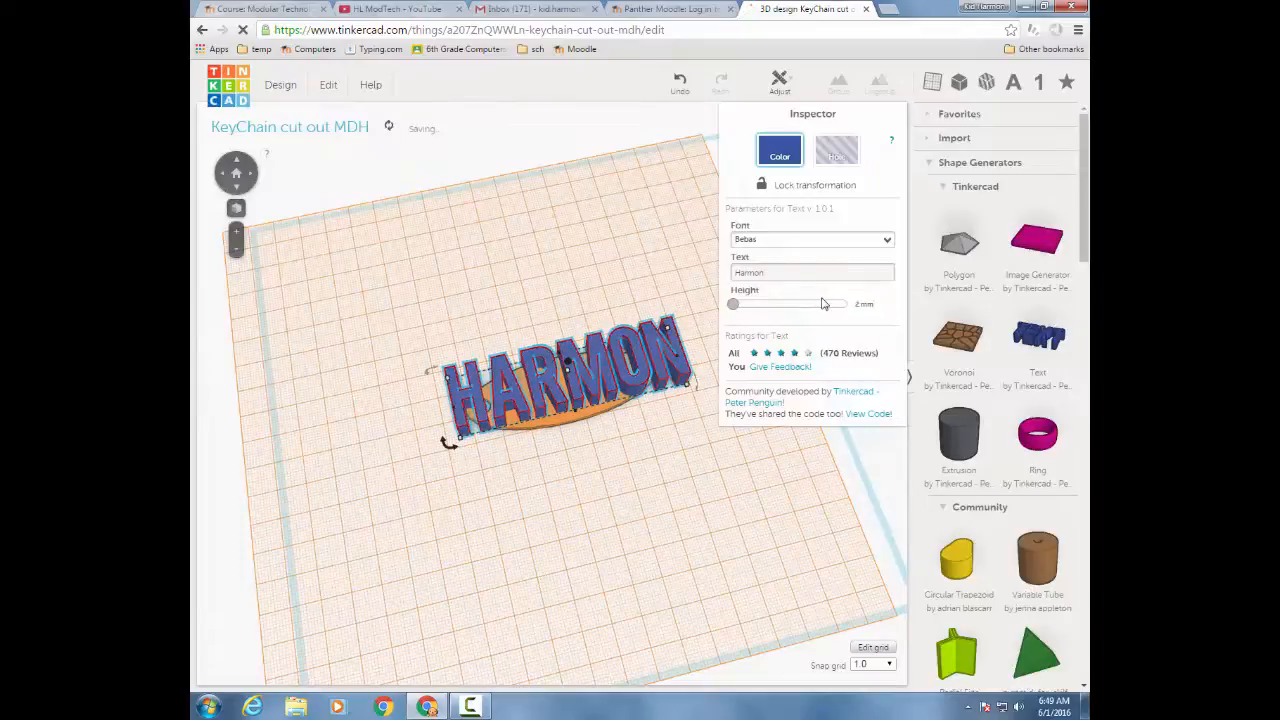
{"action": "left_click", "coordinate": [772, 240]}
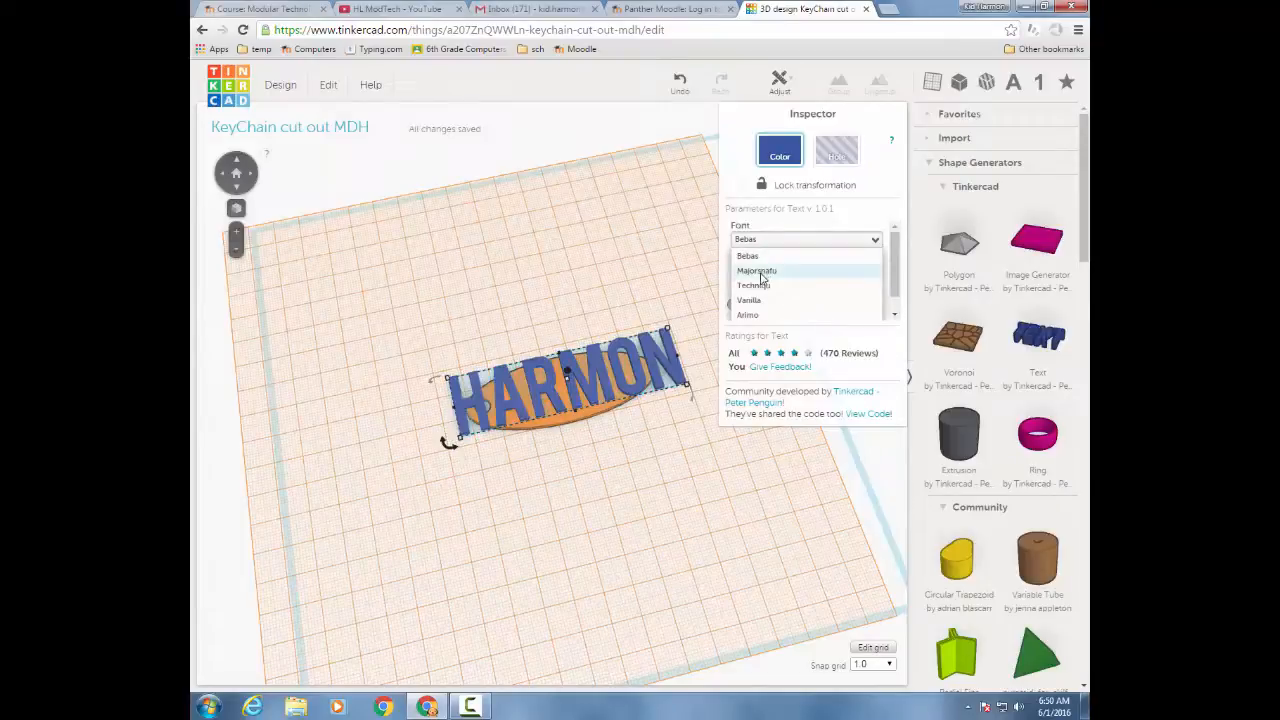
{"action": "left_click", "coordinate": [760, 271]}
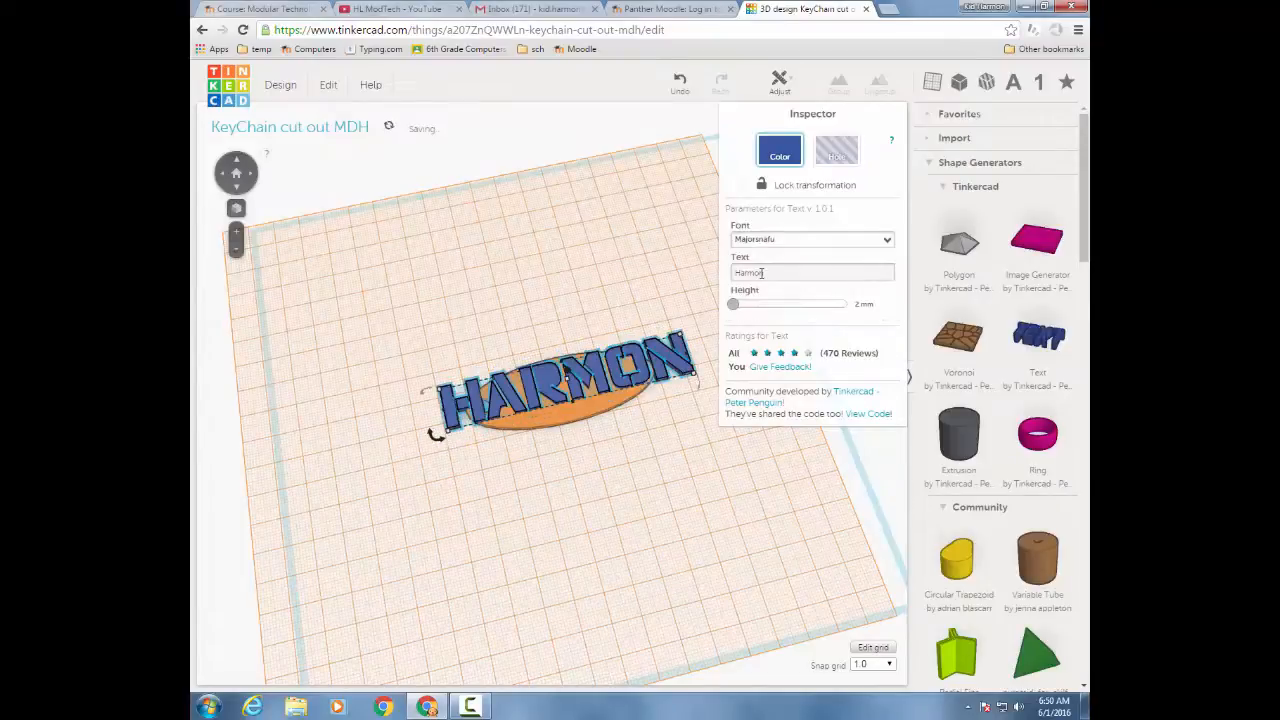
{"action": "left_click", "coordinate": [760, 241]}
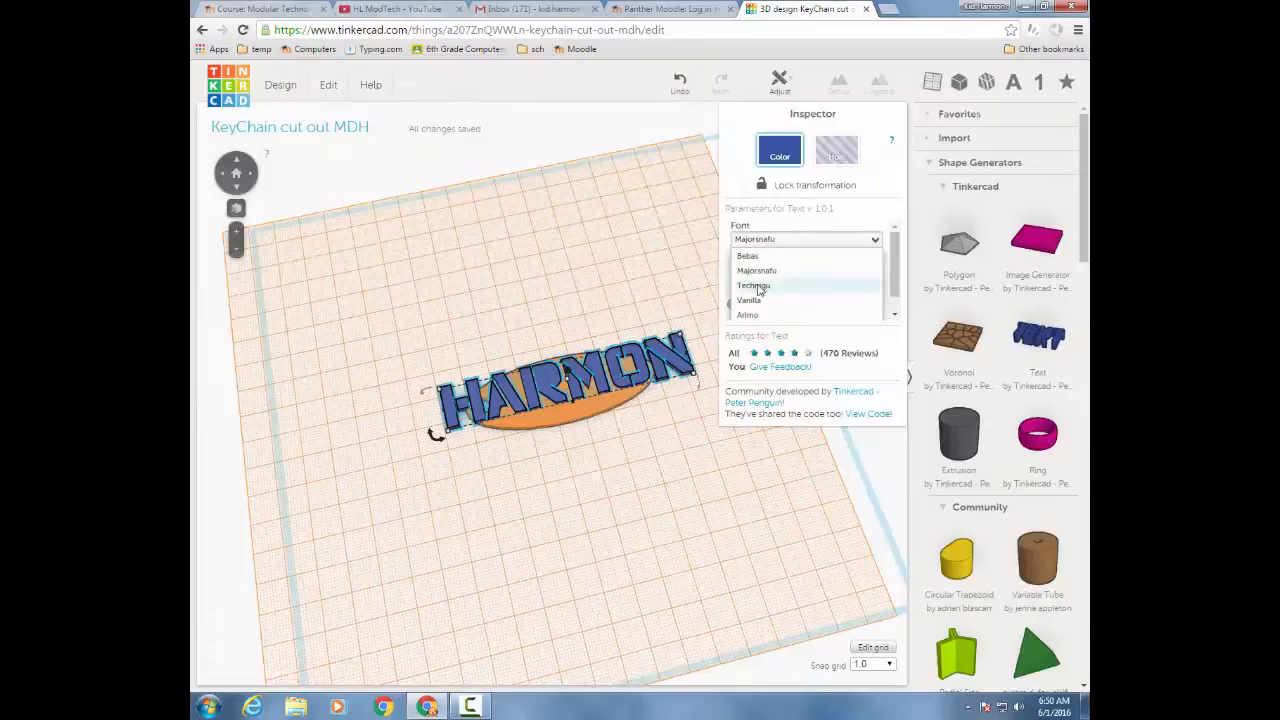
{"action": "left_click", "coordinate": [757, 286]}
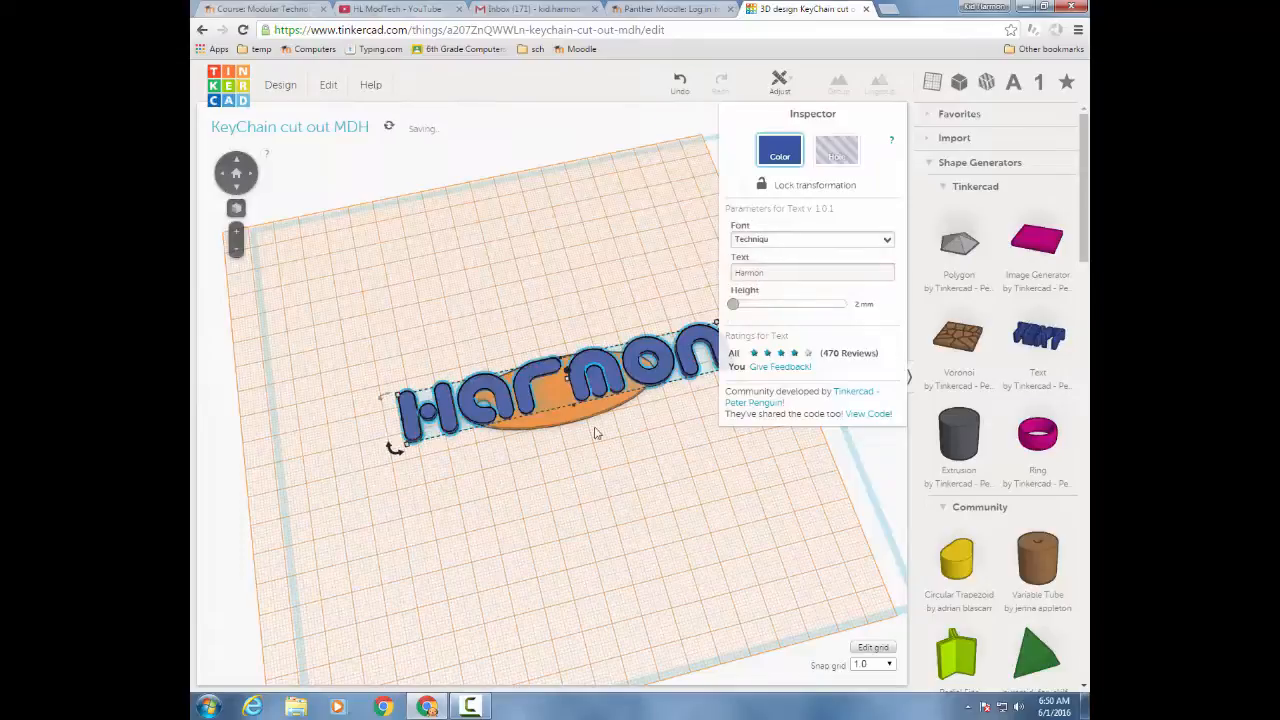
Shorten the name text from both ends so it fits on the oval between the ring hole and the far tip.
{"action": "scroll", "coordinate": [395, 446], "scroll_direction": "down", "scroll_amount": 3}
{"action": "mouse_move", "coordinate": [445, 438]}
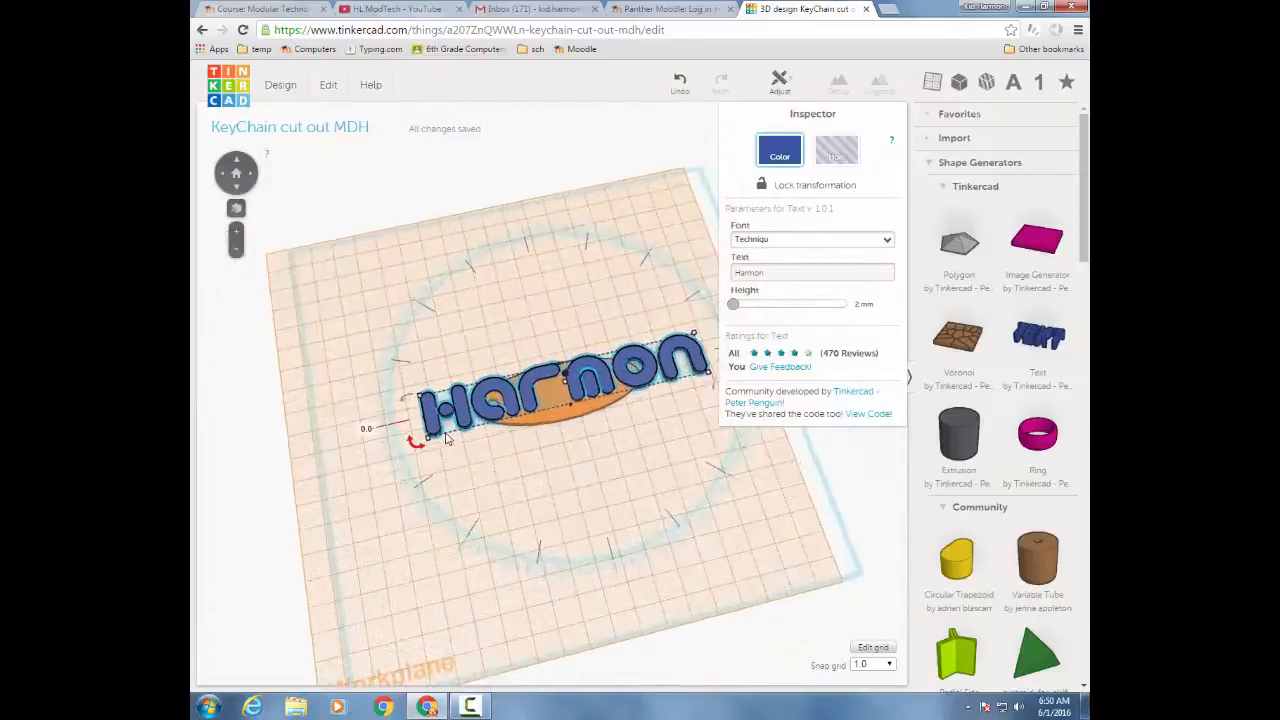
{"action": "scroll", "coordinate": [363, 426], "scroll_direction": "up", "scroll_amount": 2}
{"action": "mouse_move", "coordinate": [403, 423]}
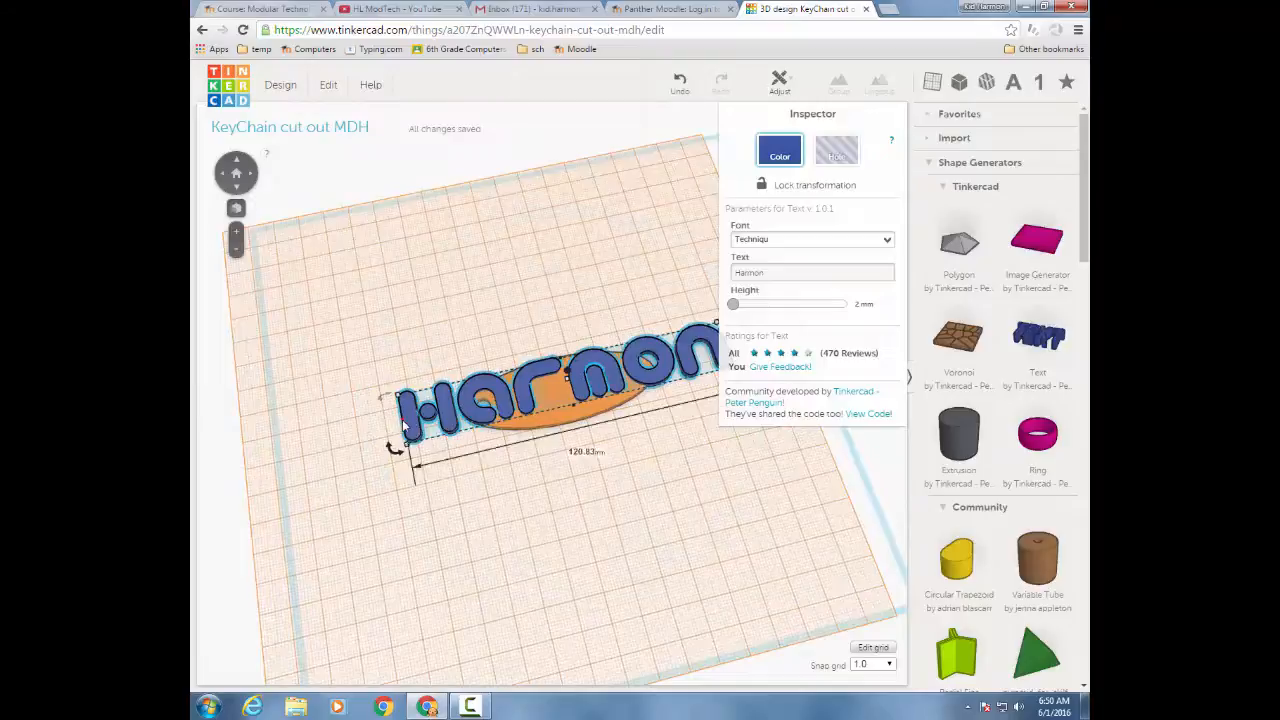
{"action": "mouse_move", "coordinate": [397, 398]}
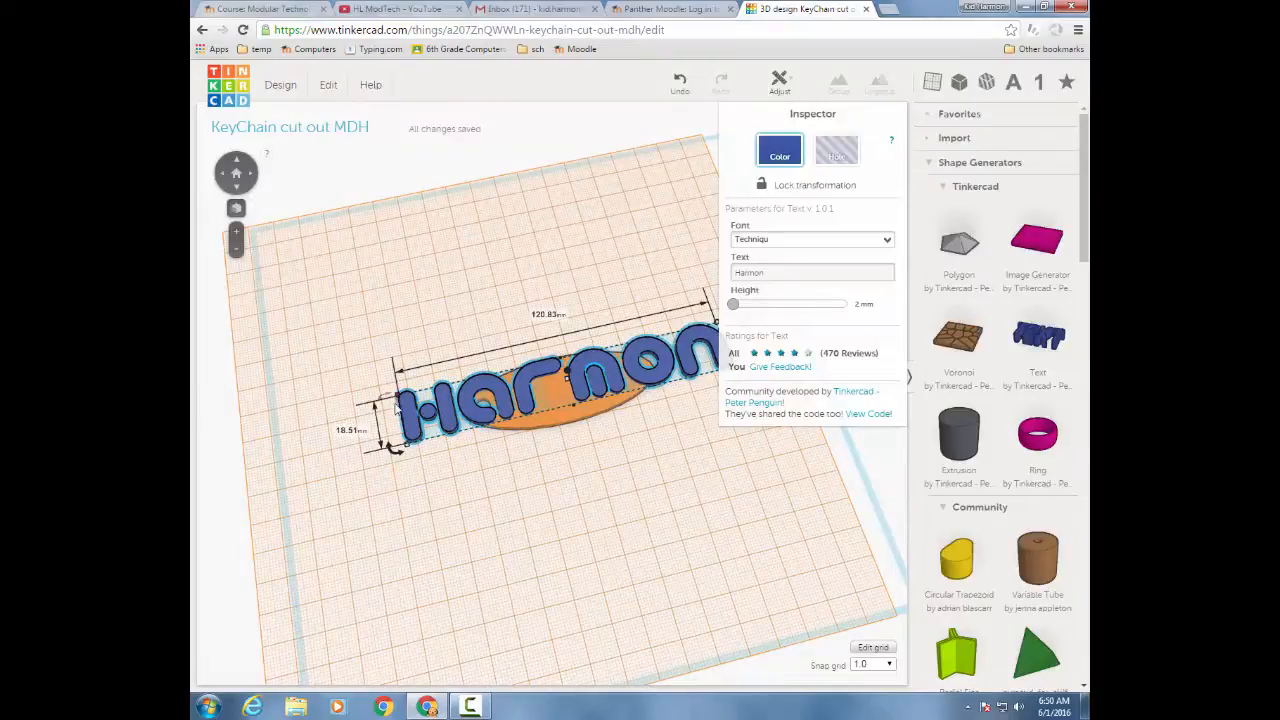
{"action": "left_click_drag", "start_coordinate": [403, 425], "coordinate": [499, 405]}
{"action": "right_click_drag", "start_coordinate": [557, 488], "coordinate": [563, 514]}
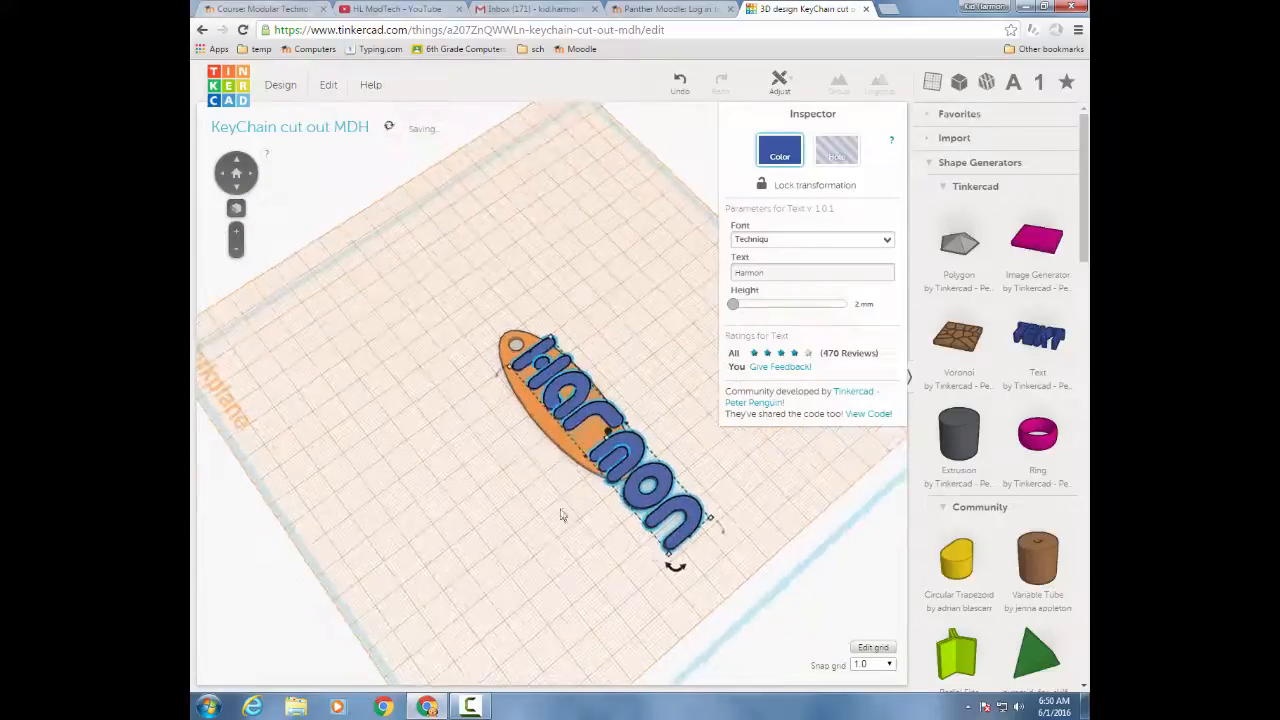
{"action": "left_click_drag", "start_coordinate": [692, 543], "coordinate": [603, 465]}
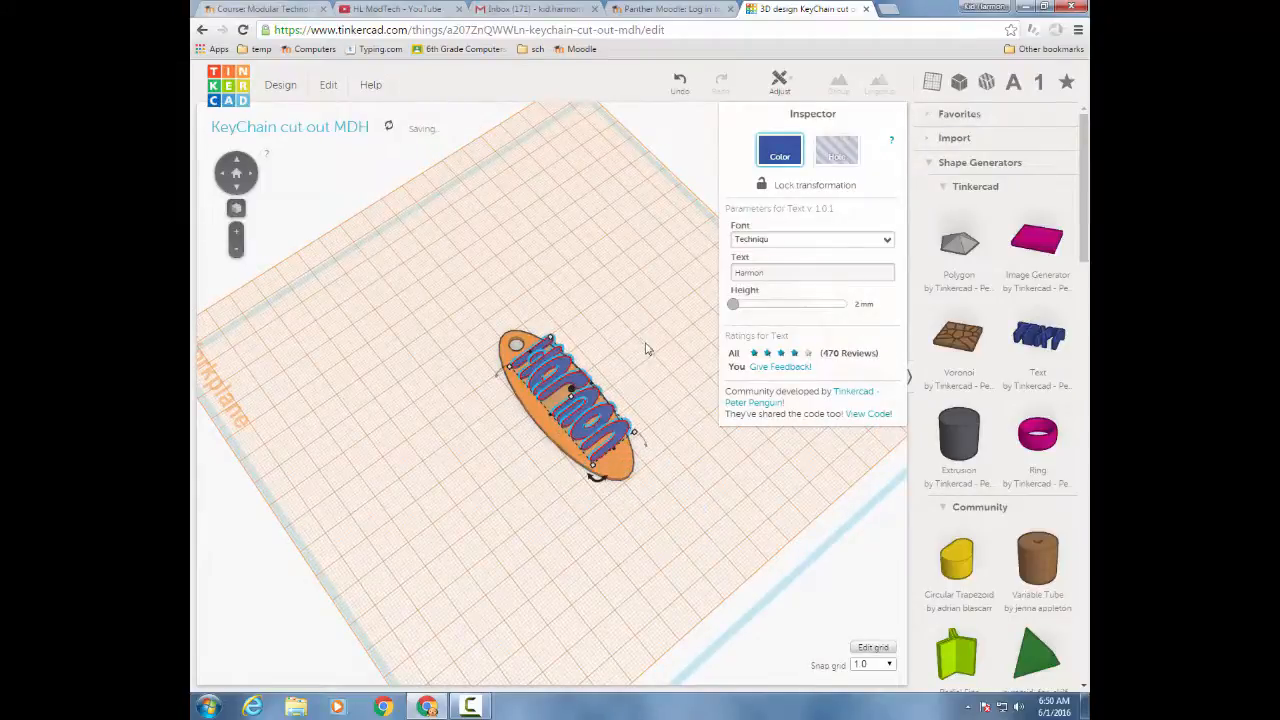
Shift the name text slightly across the oval plate to centre it within the plate's width.
{"action": "right_click_drag", "start_coordinate": [646, 349], "coordinate": [558, 449]}
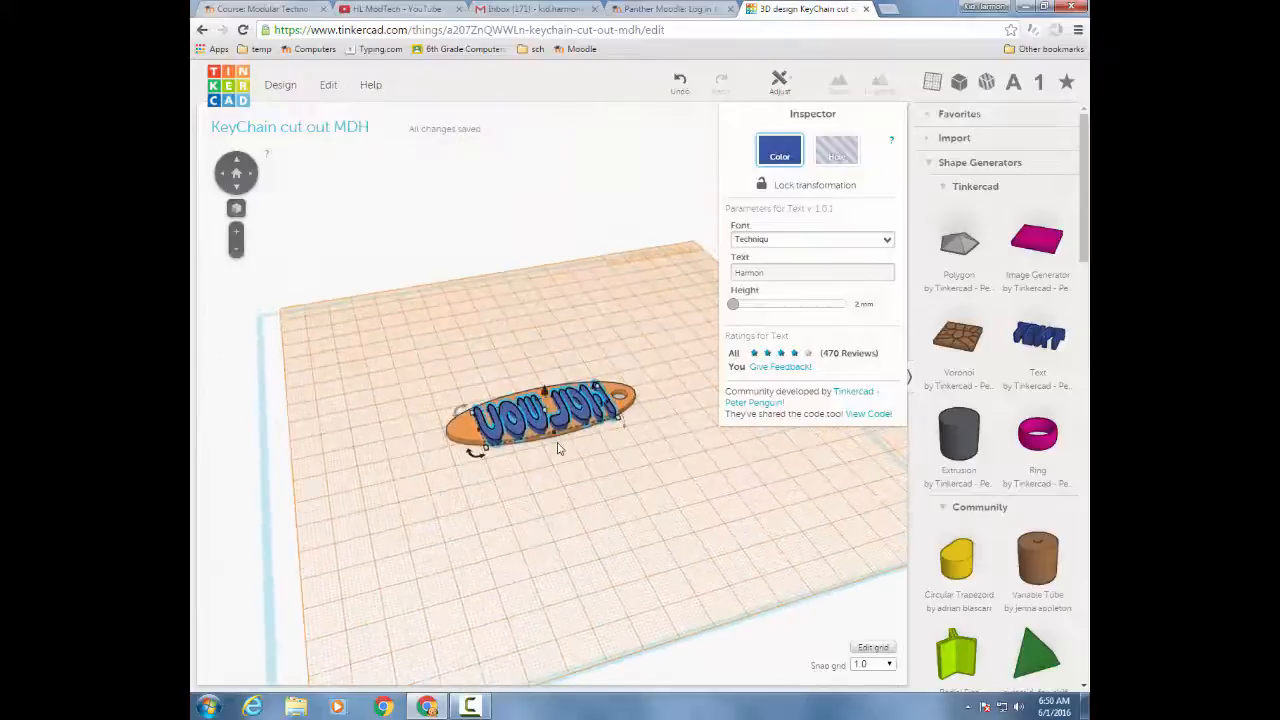
{"action": "left_click_drag", "start_coordinate": [555, 433], "coordinate": [553, 428]}
{"action": "left_click_drag", "start_coordinate": [550, 424], "coordinate": [549, 425]}
{"action": "right_click_drag", "start_coordinate": [558, 508], "coordinate": [572, 414]}
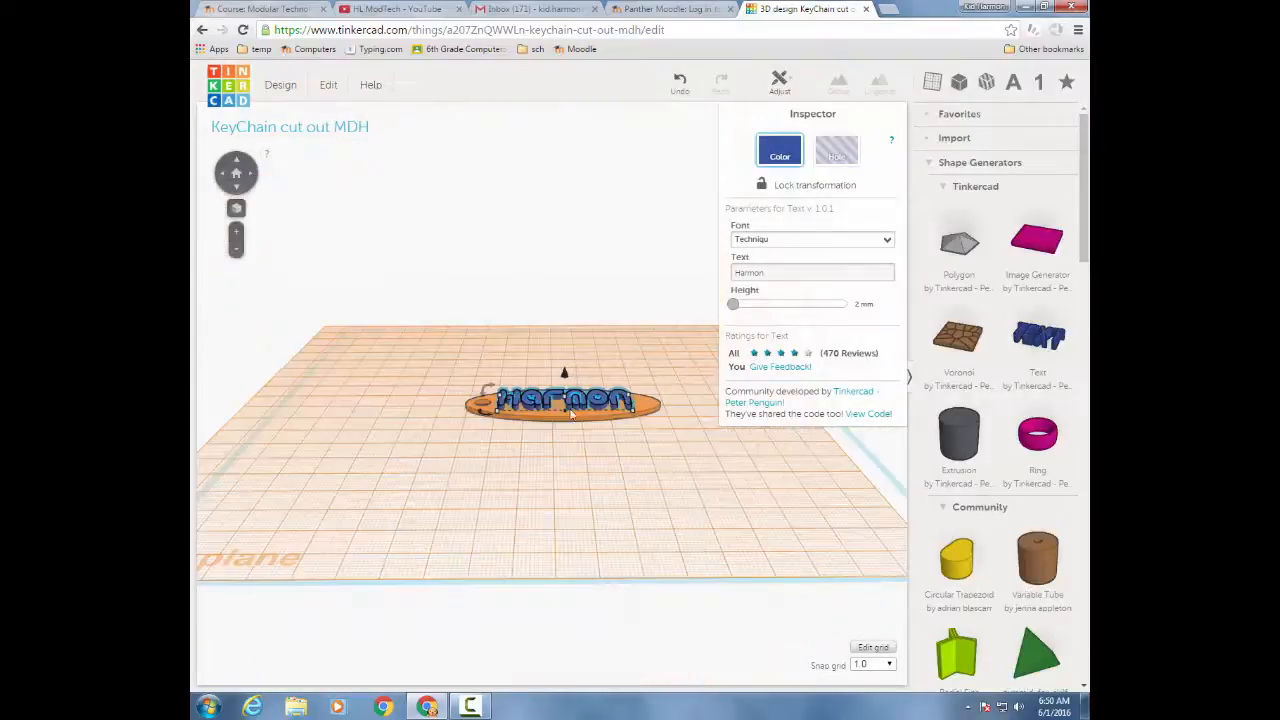
Lower the name text into the oval plate and stretch its height upward so it protrudes above the top face.
{"action": "scroll", "coordinate": [567, 425], "scroll_direction": "up", "scroll_amount": 5}
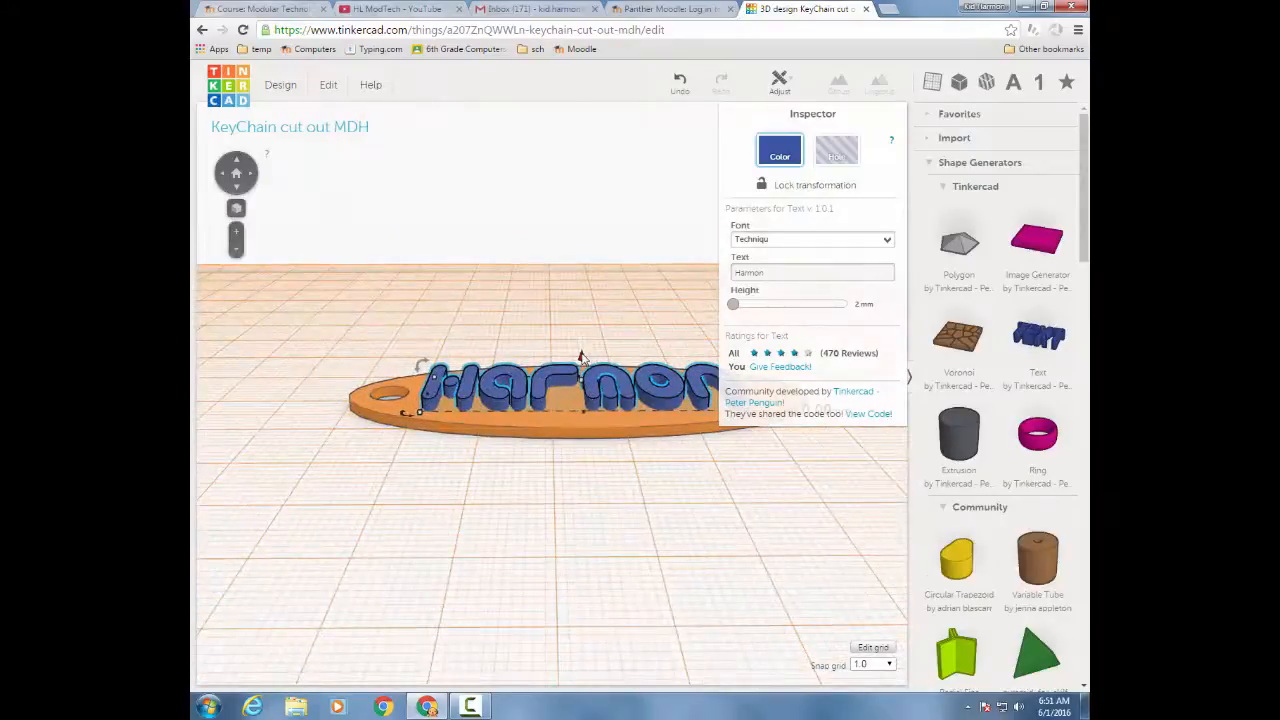
{"action": "left_click_drag", "start_coordinate": [580, 357], "coordinate": [582, 370]}
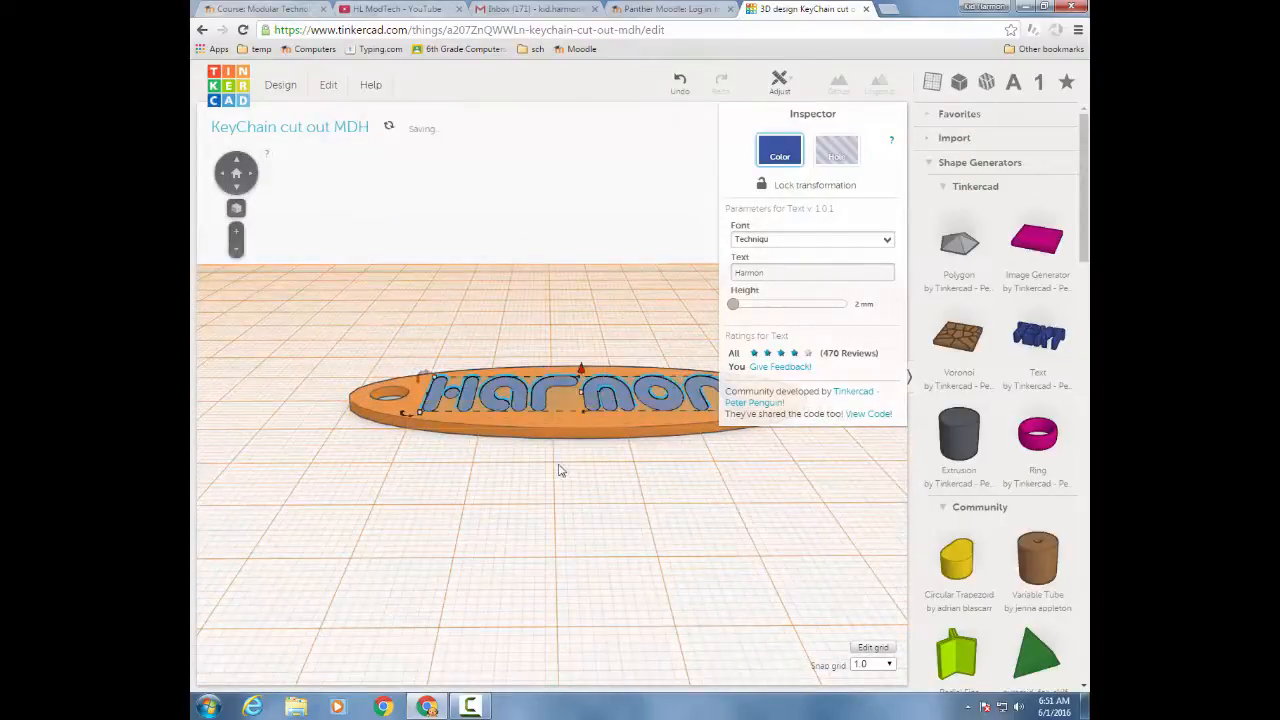
{"action": "right_click_drag", "start_coordinate": [560, 466], "coordinate": [580, 405]}
{"action": "left_click_drag", "start_coordinate": [587, 398], "coordinate": [585, 388]}
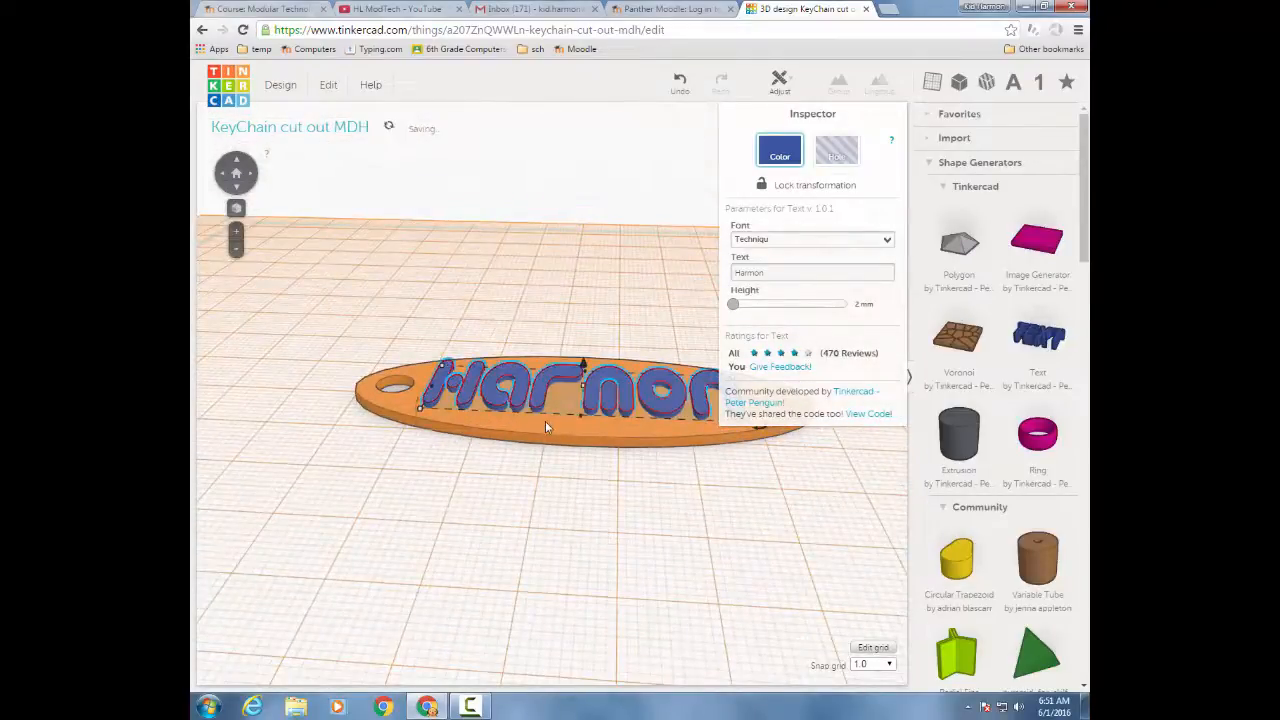
Turn the name text into a hole and group it with the oval plate to cut the letters through.
{"action": "right_click_drag", "start_coordinate": [561, 500], "coordinate": [569, 543]}
{"action": "left_click", "coordinate": [505, 296]}
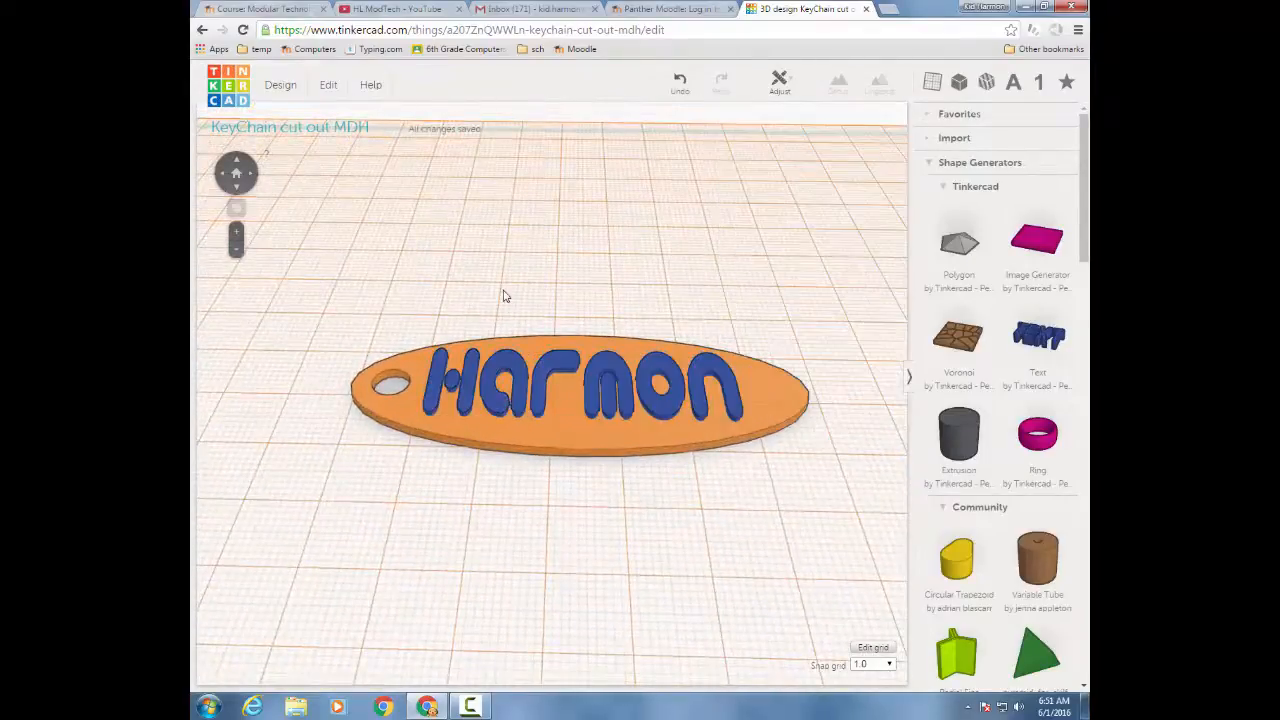
{"action": "left_click_drag", "start_coordinate": [503, 284], "coordinate": [655, 492]}
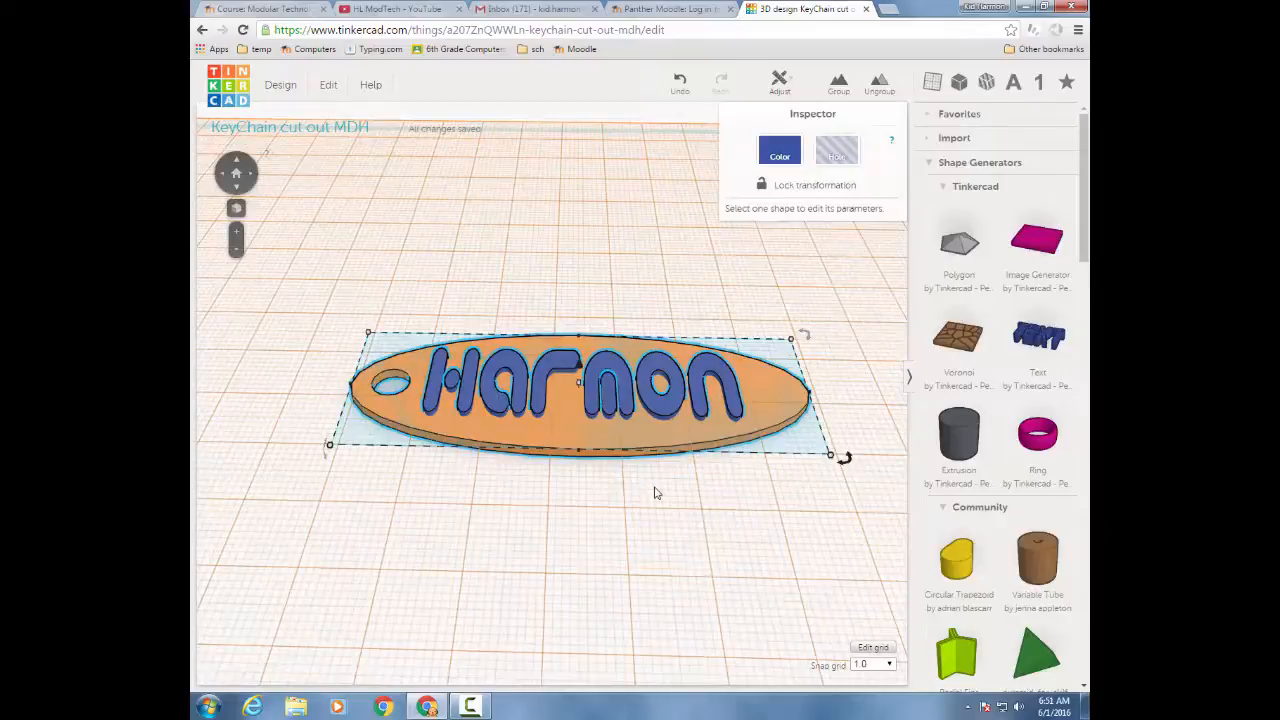
{"action": "left_click", "coordinate": [651, 222]}
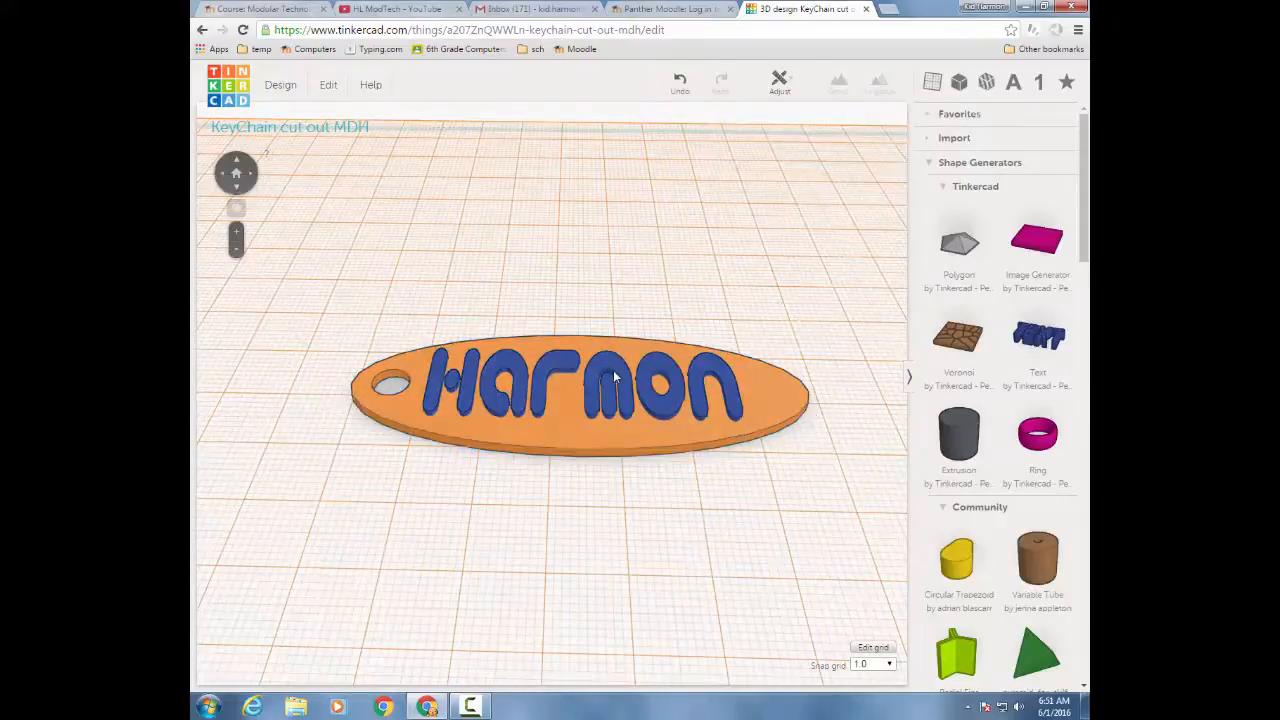
{"action": "left_click", "coordinate": [614, 376]}
{"action": "left_click", "coordinate": [836, 152]}
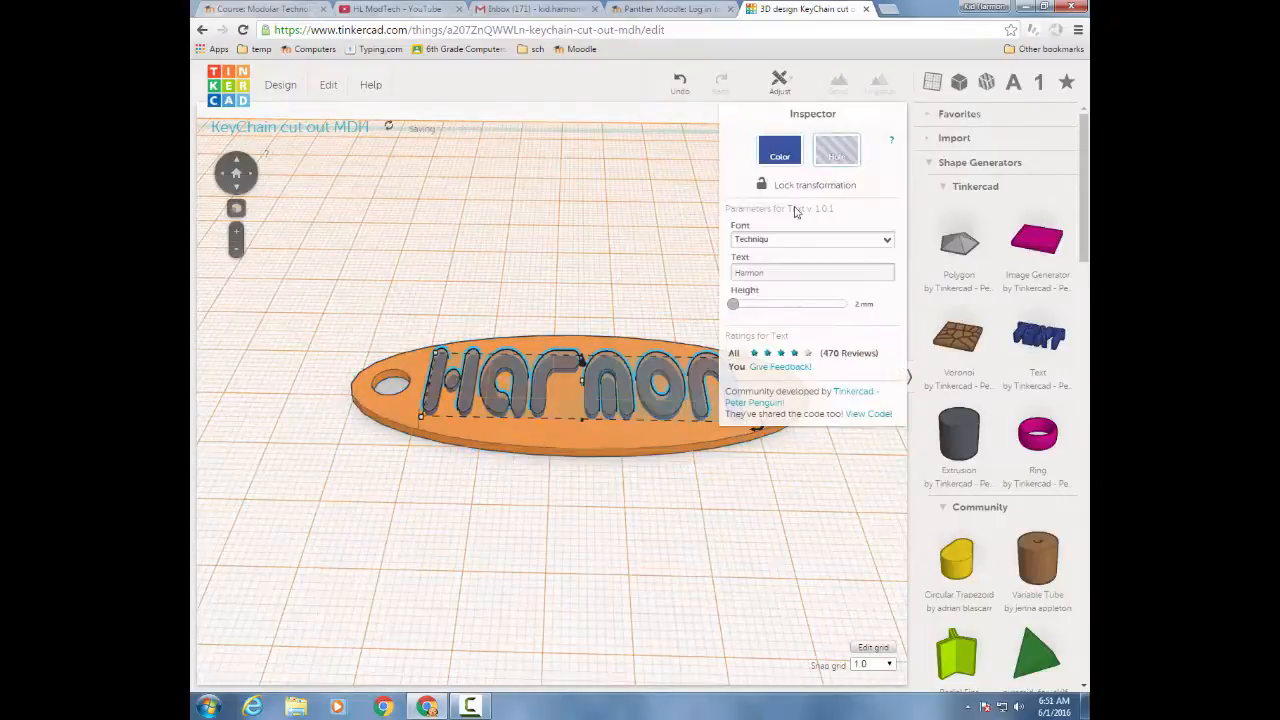
{"action": "left_click_drag", "start_coordinate": [466, 288], "coordinate": [673, 503]}
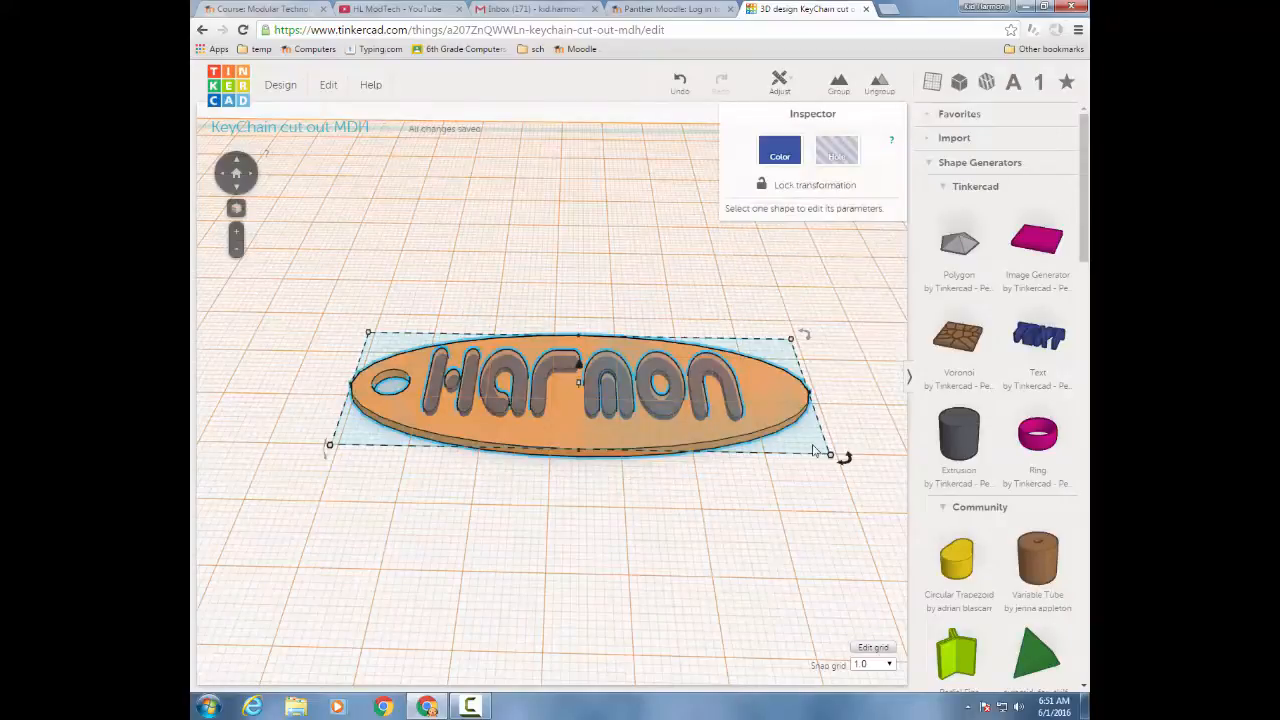
{"action": "left_click", "coordinate": [840, 86]}
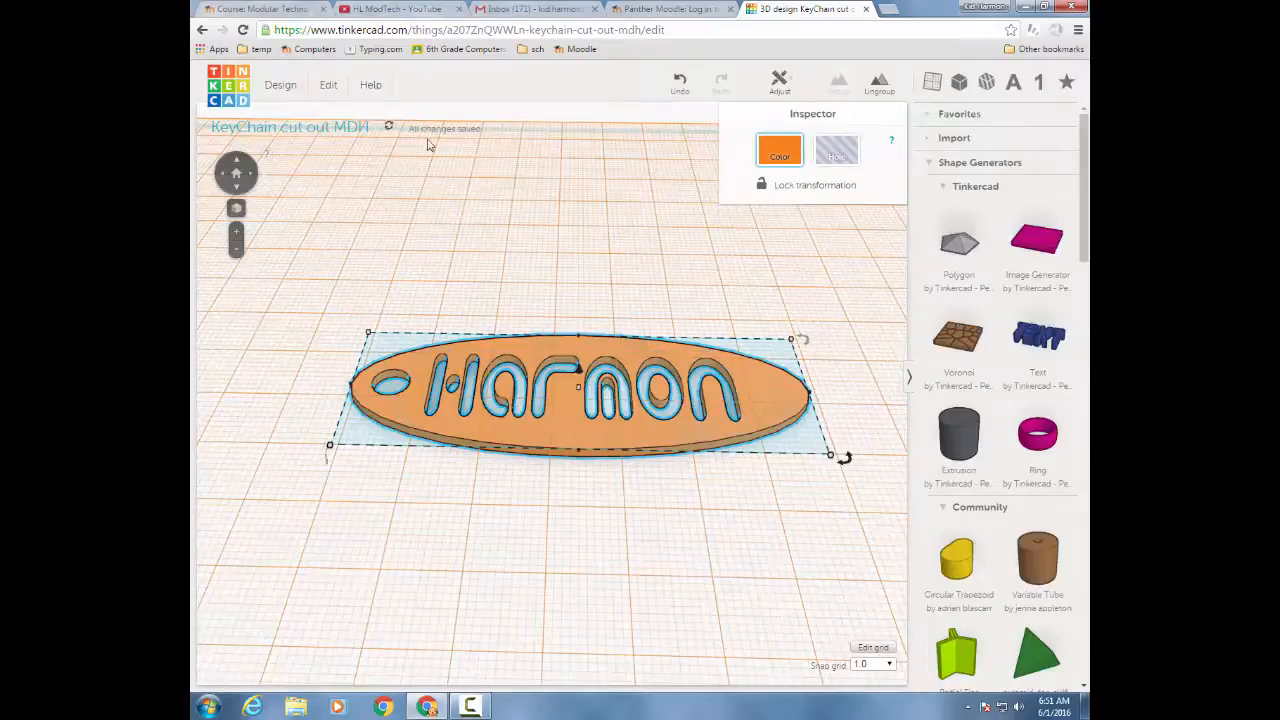
Add a box on the workplane behind the oval plate, just above the cut-out letters.
{"action": "right_click_drag", "start_coordinate": [620, 235], "coordinate": [626, 478]}
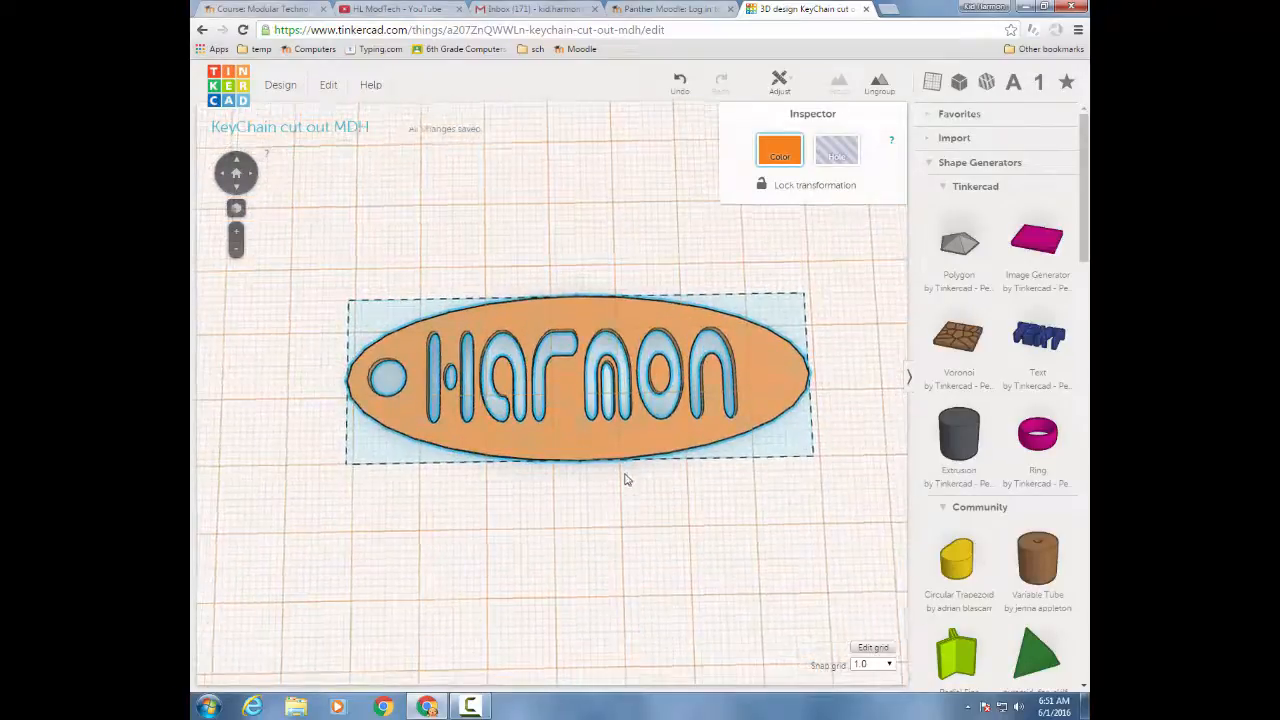
{"action": "scroll", "coordinate": [476, 450], "scroll_direction": "up", "scroll_amount": 2}
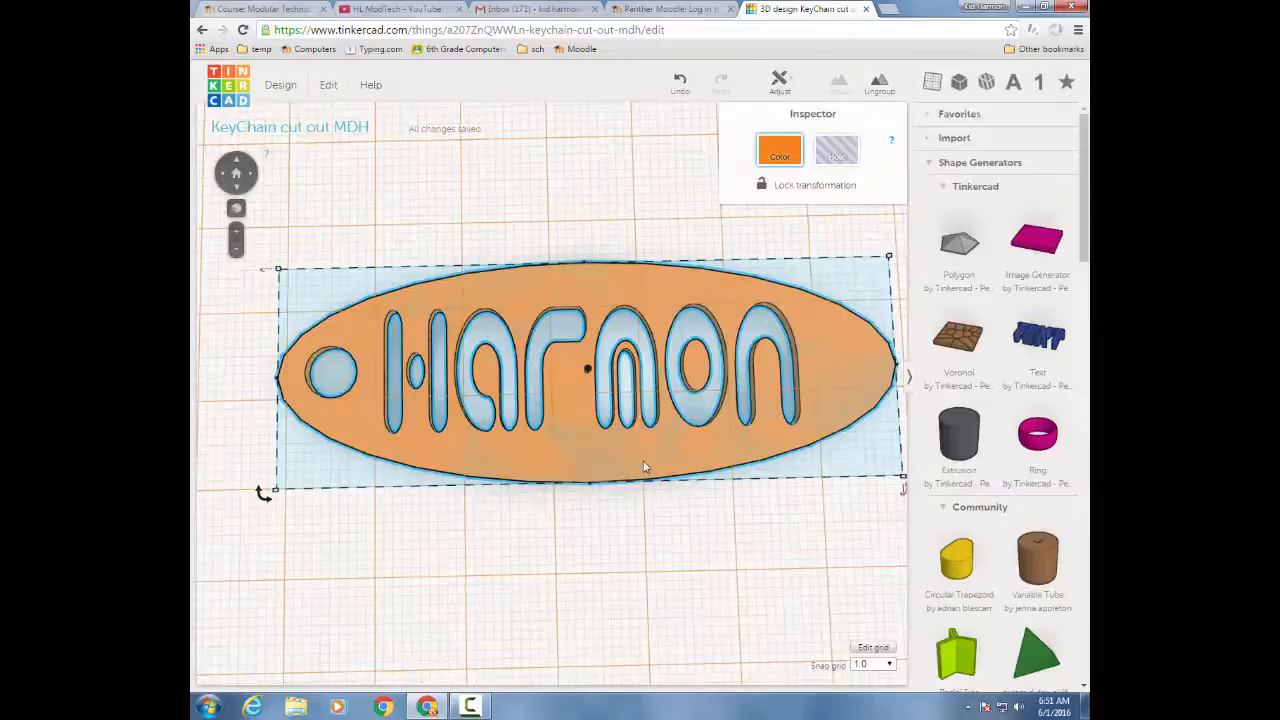
{"action": "scroll", "coordinate": [701, 515], "scroll_direction": "down", "scroll_amount": 2}
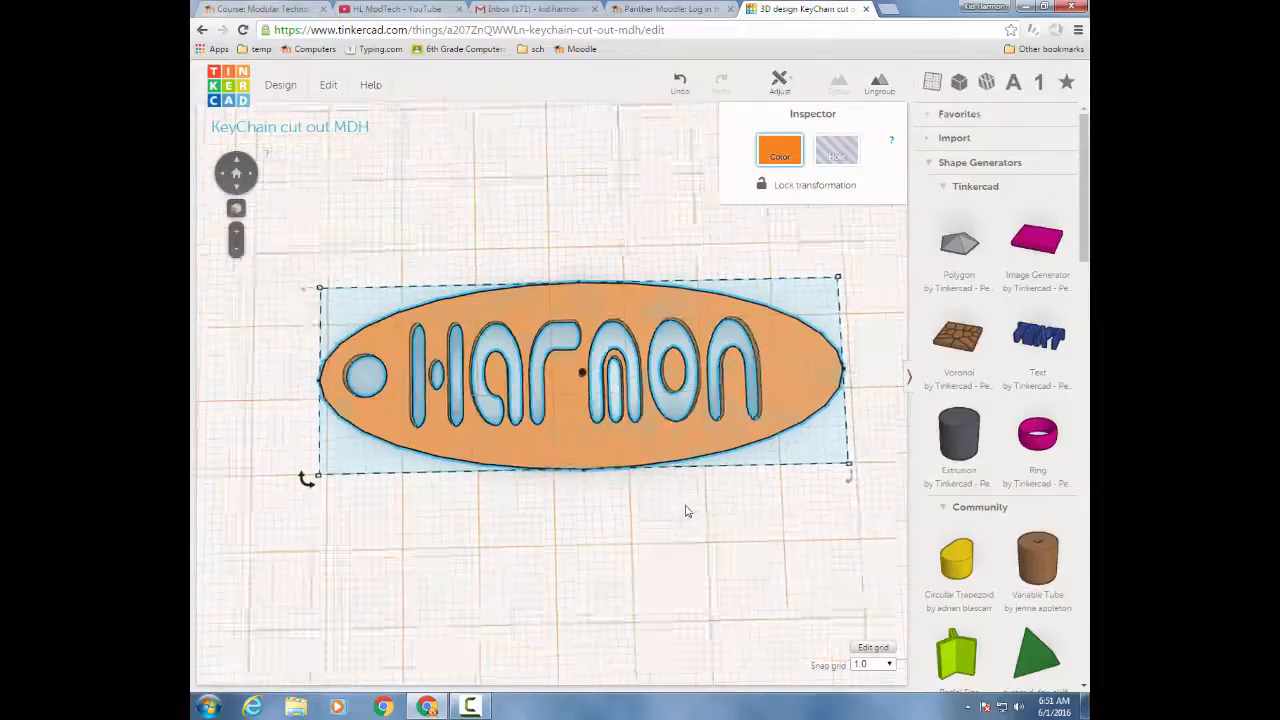
{"action": "right_click_drag", "start_coordinate": [606, 486], "coordinate": [647, 402]}
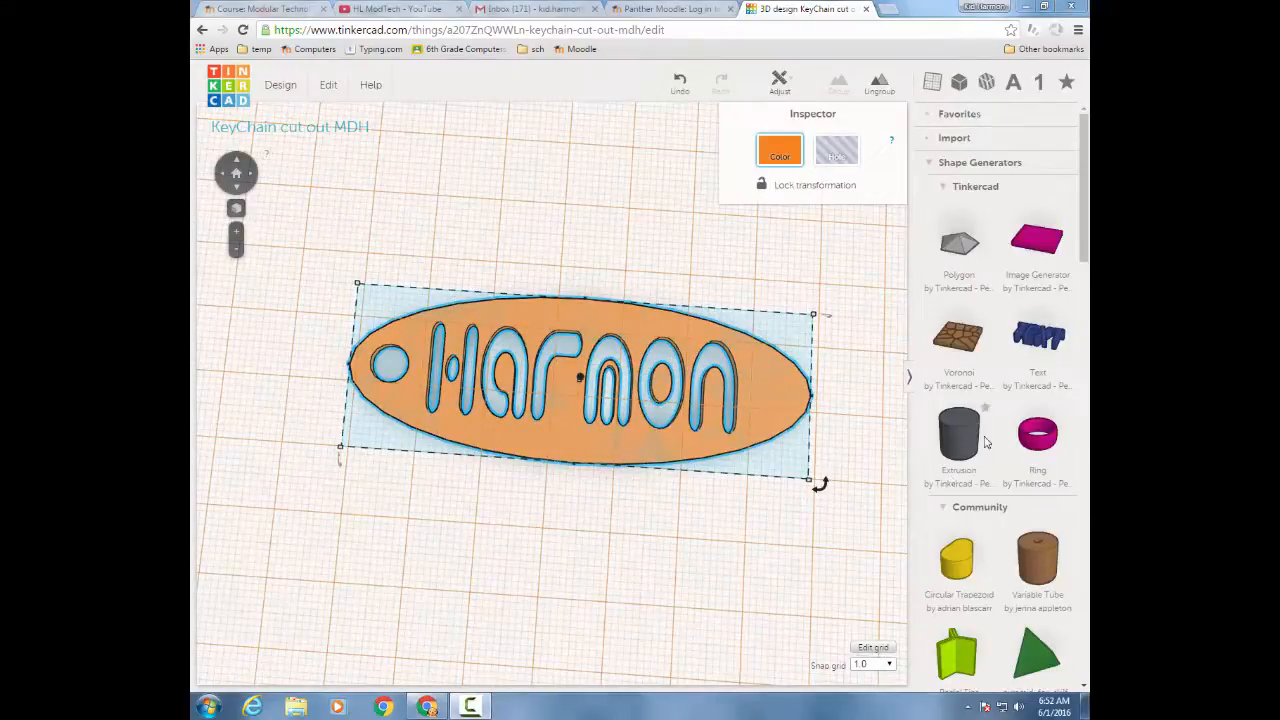
{"action": "left_click", "coordinate": [952, 164]}
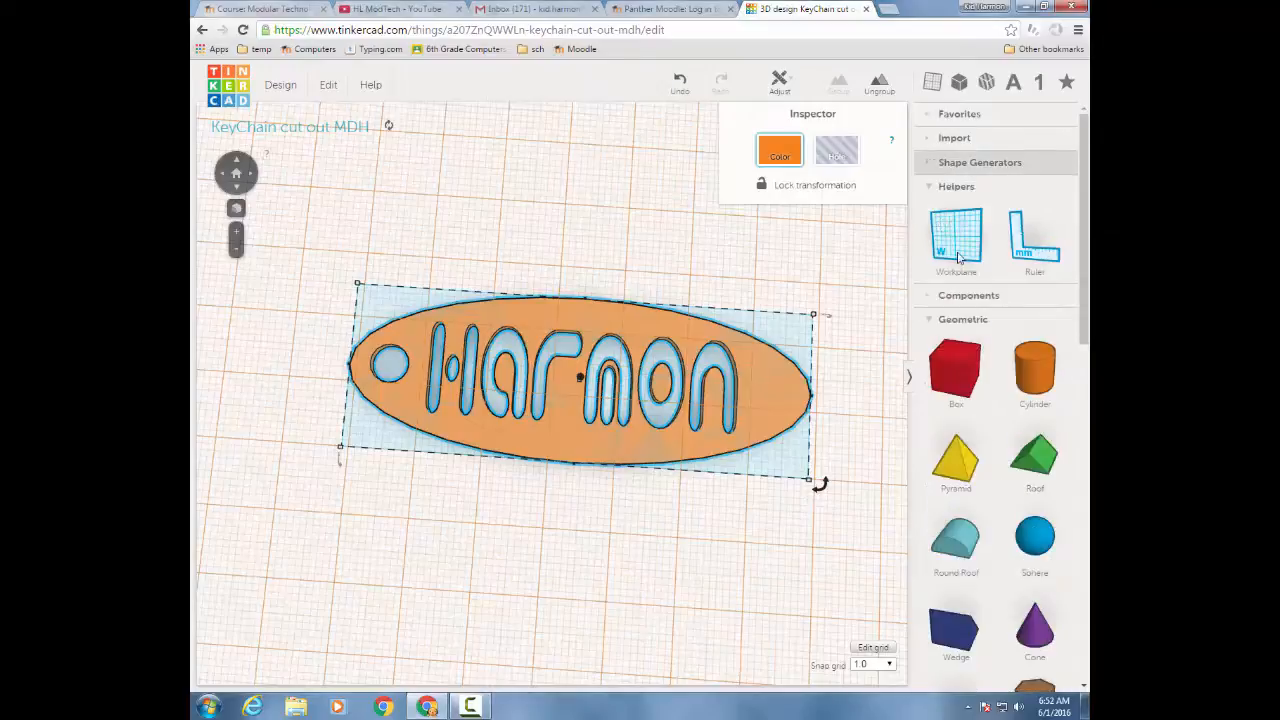
{"action": "left_click_drag", "start_coordinate": [952, 360], "coordinate": [530, 218]}
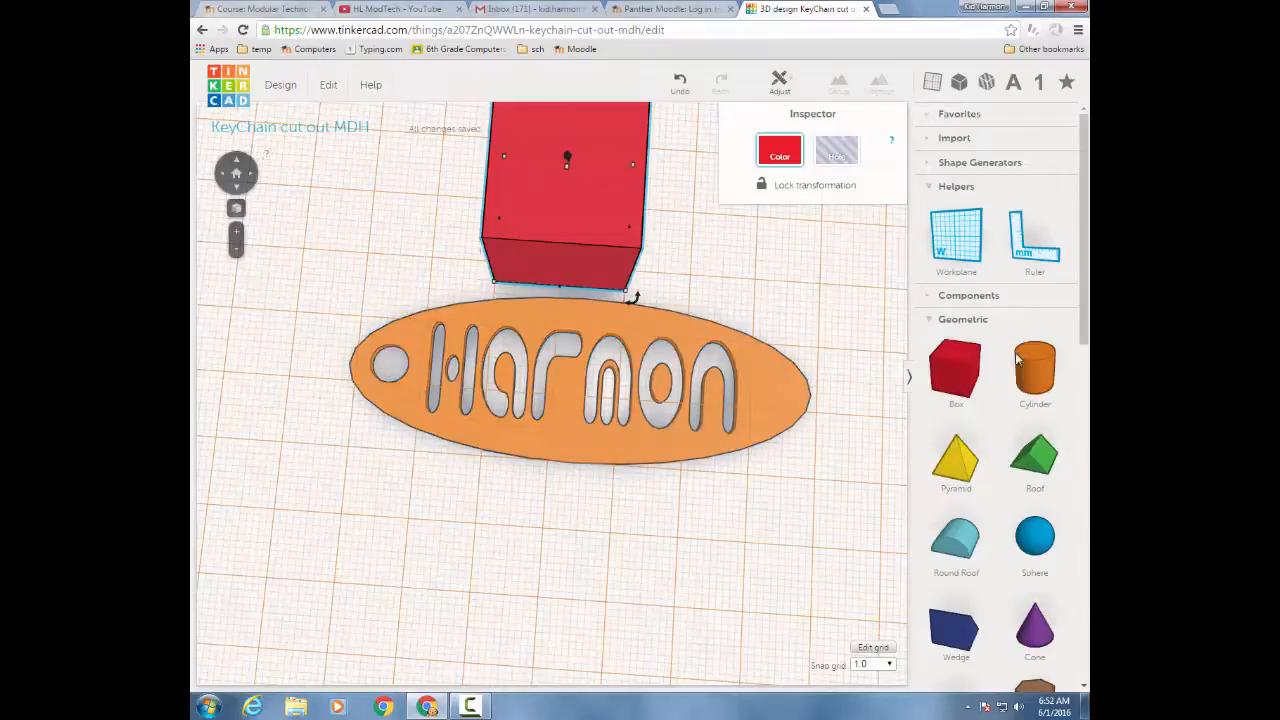
Place a ruler on the workplane beside the box and set the box's width to 2 mm.
{"action": "left_click_drag", "start_coordinate": [1034, 240], "coordinate": [595, 238]}
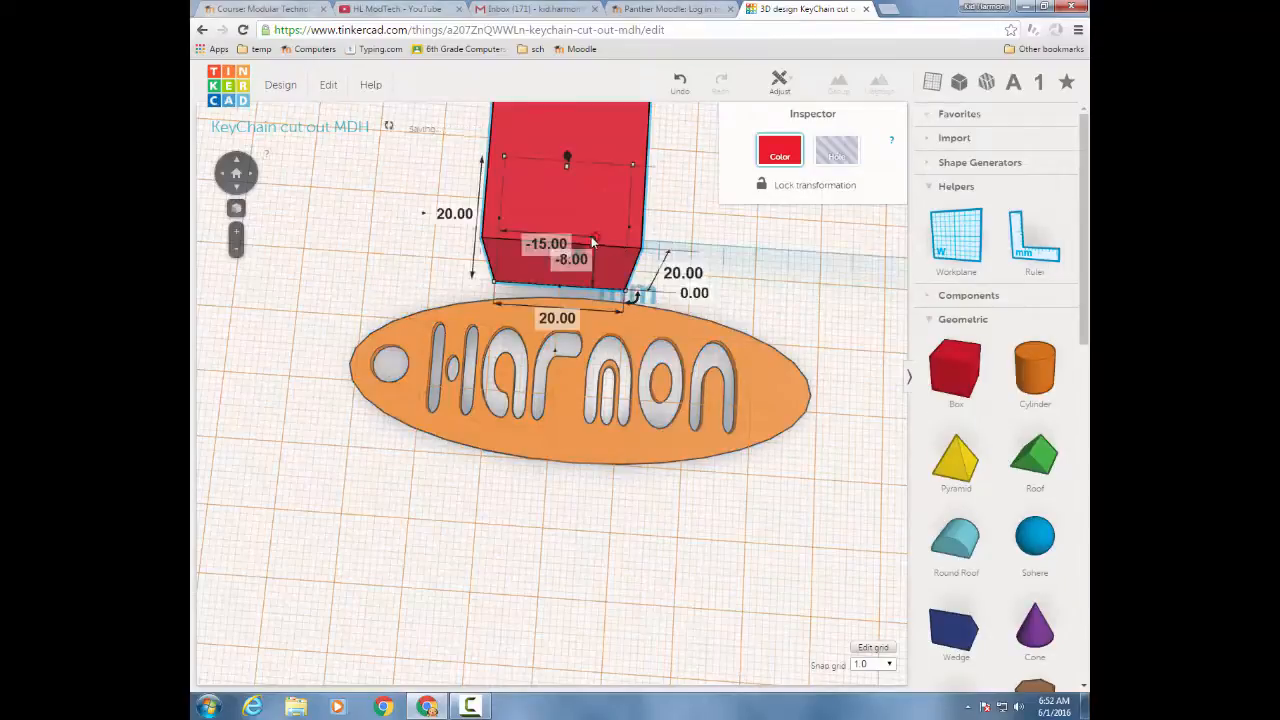
{"action": "left_click", "coordinate": [558, 318]}
{"action": "type", "text": "1"}
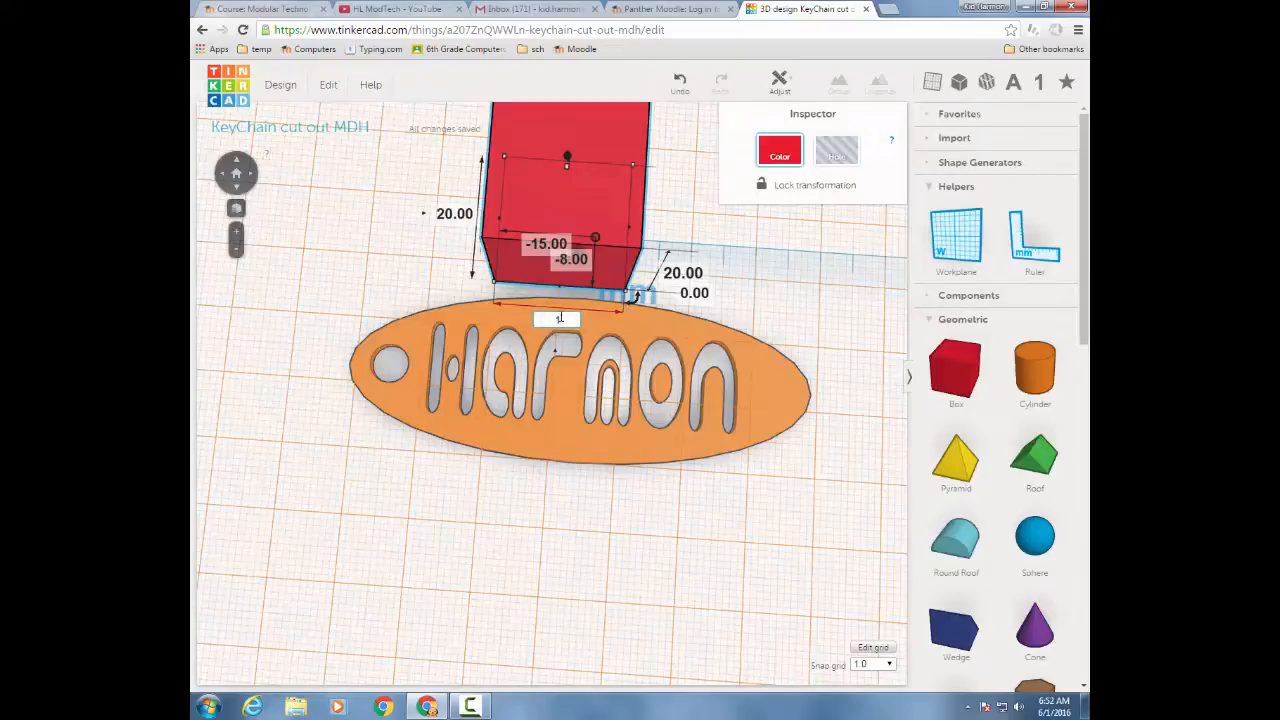
{"action": "type", "text": "2"}
{"action": "key", "text": "Return"}
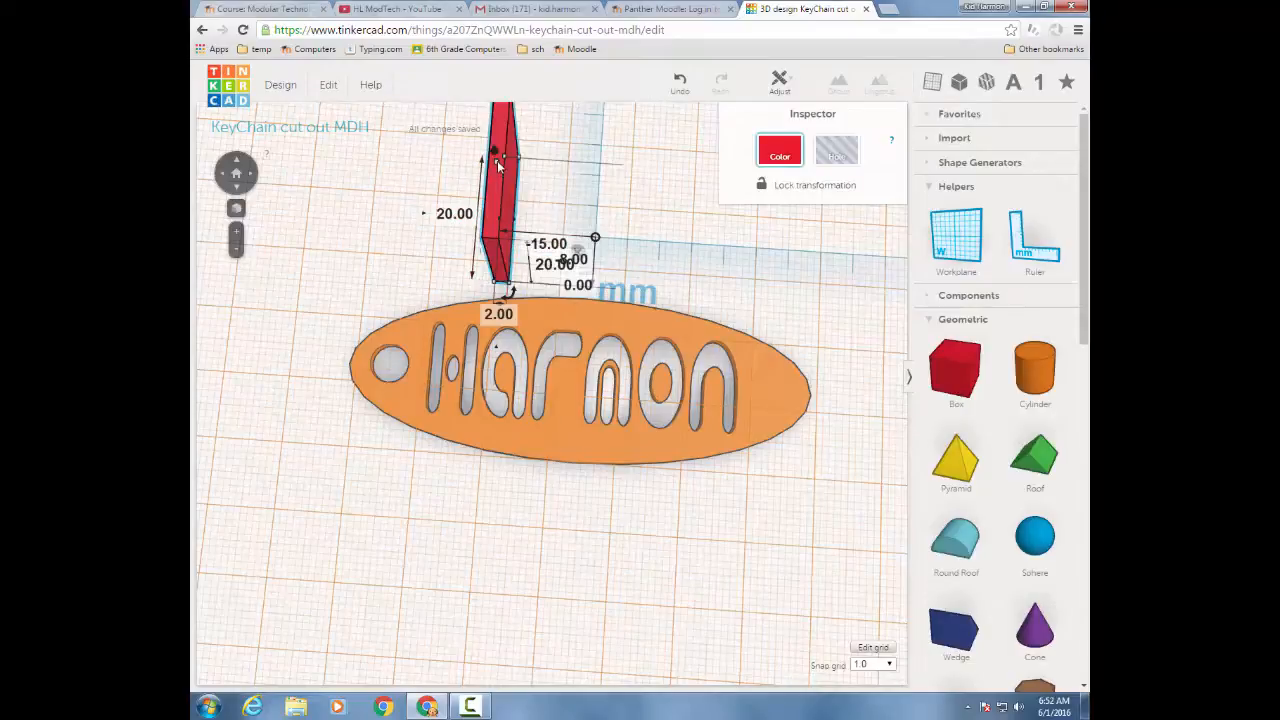
Set the narrow box's height to 1 mm to make a thin, flat support bar.
{"action": "right_click_drag", "start_coordinate": [630, 325], "coordinate": [580, 311]}
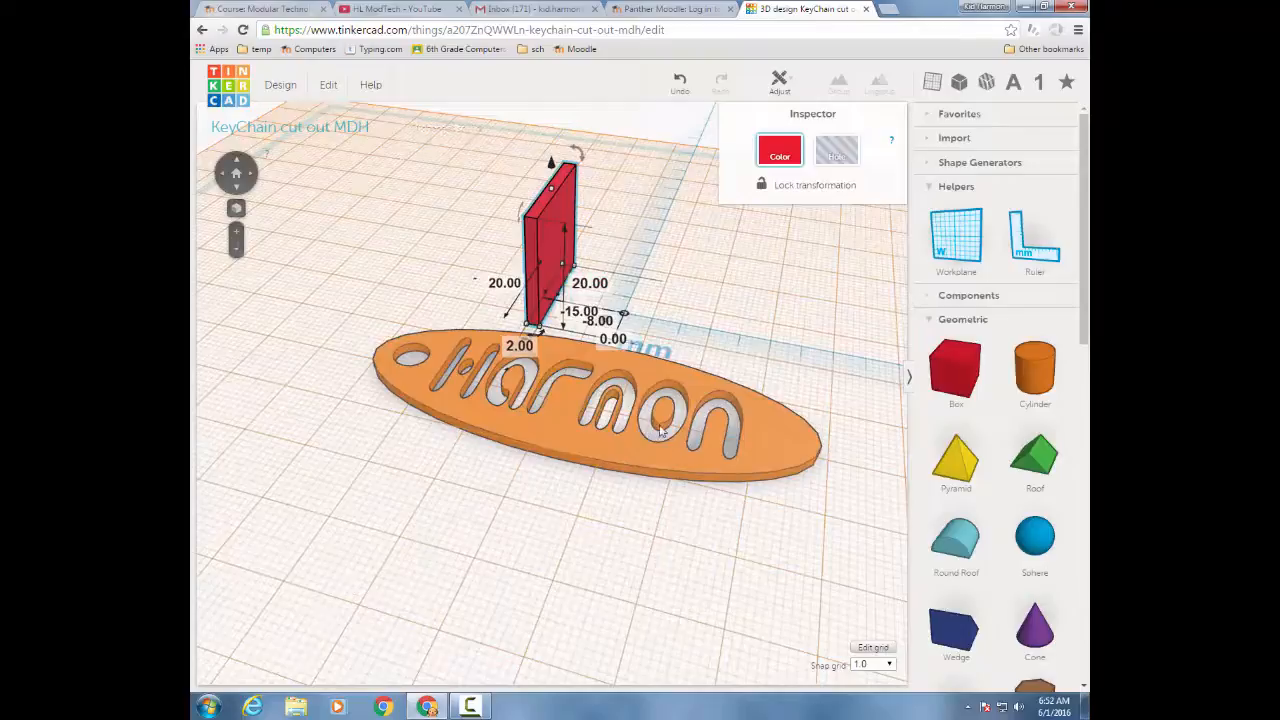
{"action": "left_click", "coordinate": [588, 285]}
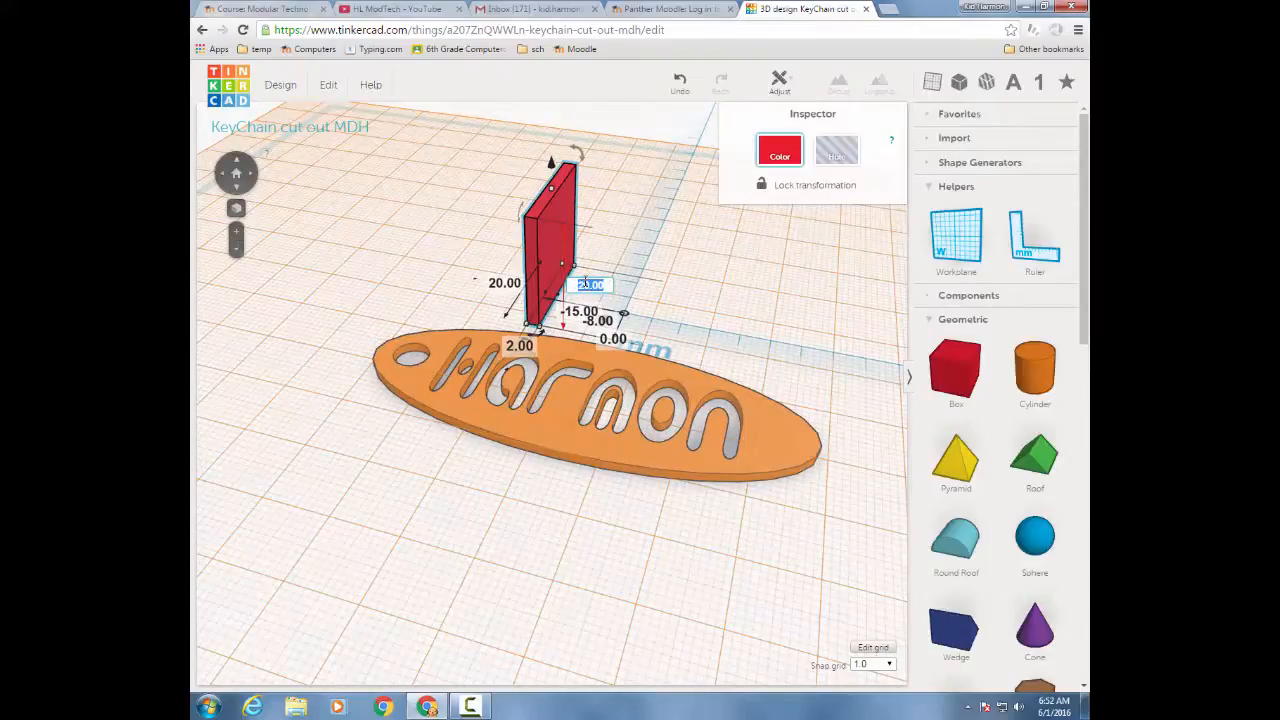
{"action": "type", "text": "1"}
{"action": "key", "text": "Return"}
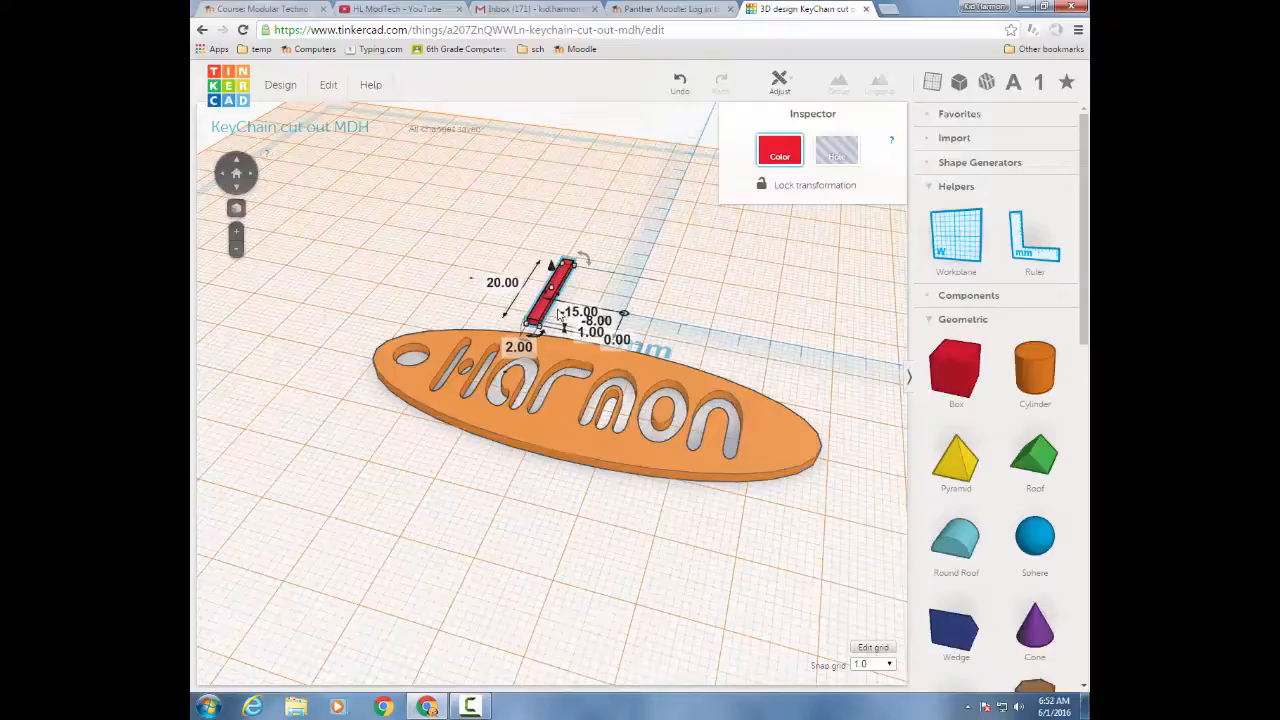
Move the thin bar onto the oval plate across the letter o, at ruler offsets of 11 mm and -33 mm.
{"action": "key", "text": "Right"}
{"action": "key", "text": "Right"}
{"action": "key", "text": "Right"}
{"action": "key", "text": "Right"}
{"action": "key", "text": "Right"}
{"action": "key", "text": "Right"}
{"action": "key", "text": "Right"}
{"action": "key", "text": "Right"}
{"action": "key", "text": "Right"}
{"action": "key", "text": "Right"}
{"action": "key", "text": "Right"}
{"action": "key", "text": "Right"}
{"action": "key", "text": "Right"}
{"action": "key", "text": "Right"}
{"action": "key", "text": "Right"}
{"action": "key", "text": "Right"}
{"action": "key", "text": "Right"}
{"action": "key", "text": "Right"}
{"action": "key", "text": "Right"}
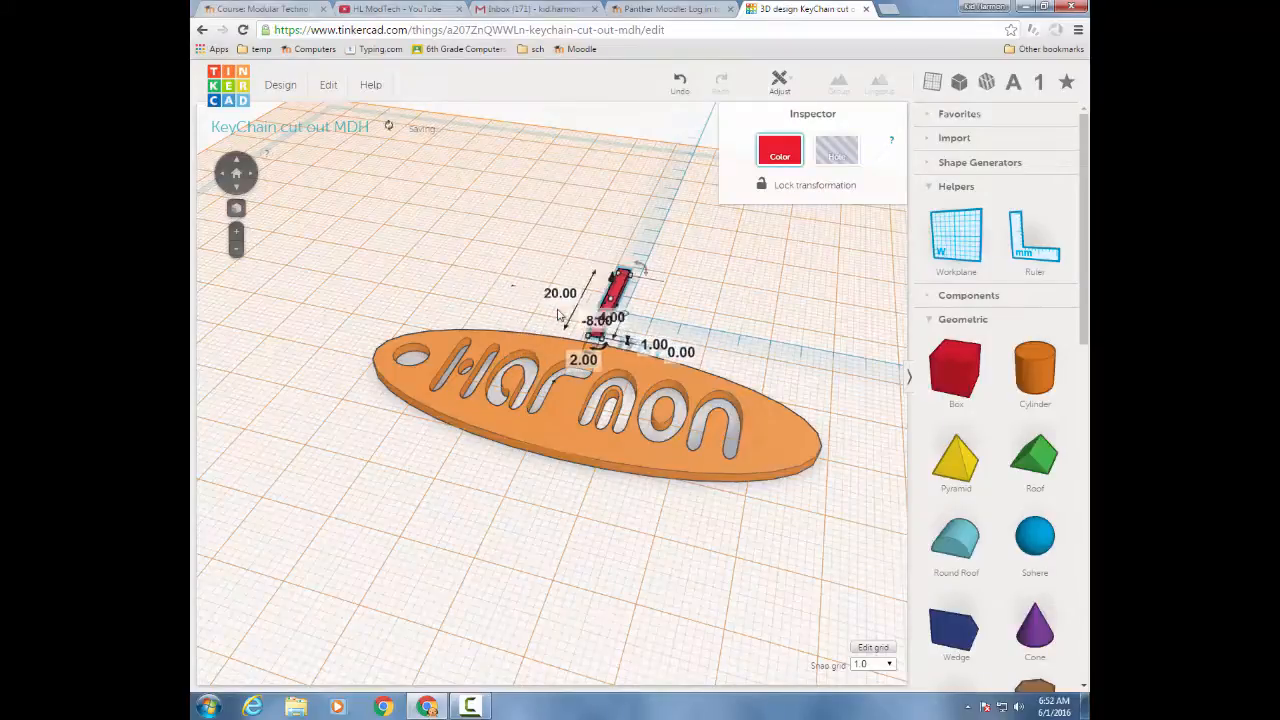
{"action": "key", "text": "Down"}
{"action": "key", "text": "Down"}
{"action": "key", "text": "Down"}
{"action": "key", "text": "Down"}
{"action": "key", "text": "Down"}
{"action": "key", "text": "Down"}
{"action": "key", "text": "Down"}
{"action": "key", "text": "Down"}
{"action": "key", "text": "Down"}
{"action": "key", "text": "Down"}
{"action": "key", "text": "Down"}
{"action": "key", "text": "Down"}
{"action": "key", "text": "Down"}
{"action": "key", "text": "Down"}
{"action": "key", "text": "Down"}
{"action": "key", "text": "Down"}
{"action": "key", "text": "Down"}
{"action": "key", "text": "Down"}
{"action": "key", "text": "Down"}
{"action": "key", "text": "Down"}
{"action": "key", "text": "Down"}
{"action": "key", "text": "Down"}
{"action": "key", "text": "Down"}
{"action": "key", "text": "Down"}
{"action": "key", "text": "Down"}
{"action": "key", "text": "Right"}
{"action": "key", "text": "Right"}
{"action": "key", "text": "Right"}
{"action": "key", "text": "Right"}
{"action": "key", "text": "Right"}
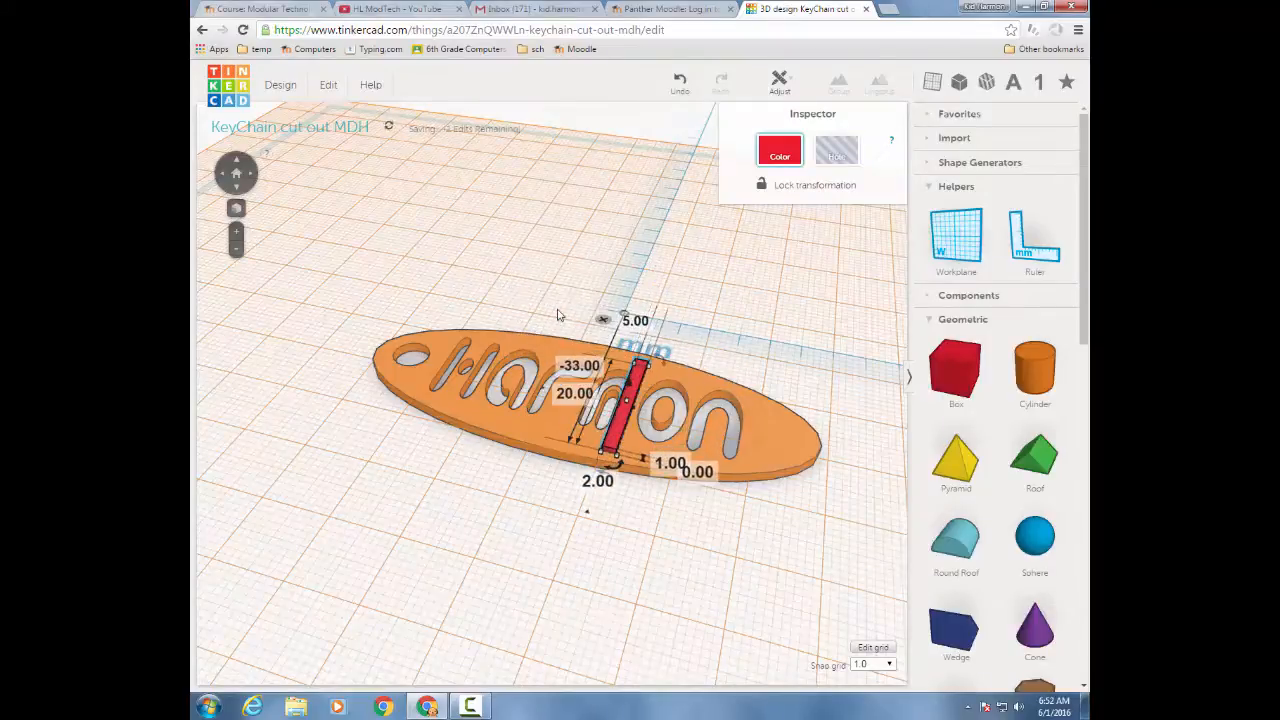
{"action": "key", "text": "Right"}
{"action": "key", "text": "Right"}
{"action": "key", "text": "Right"}
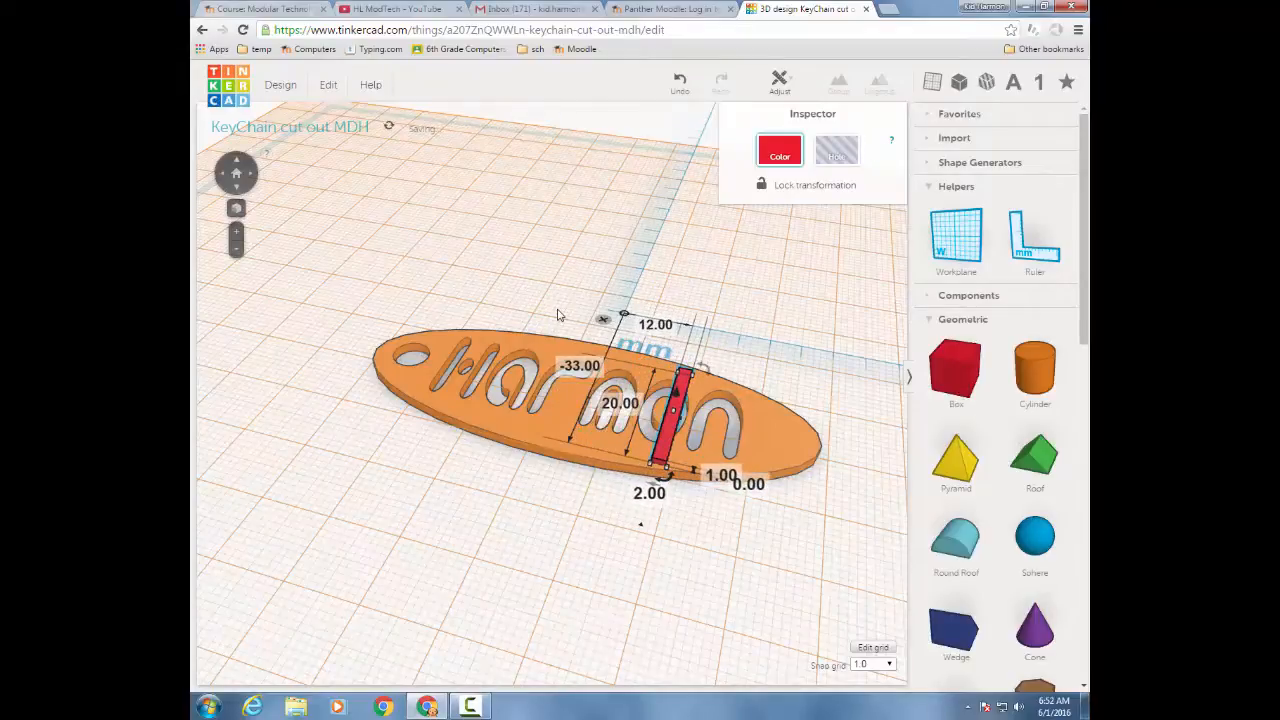
{"action": "key", "text": "Left"}
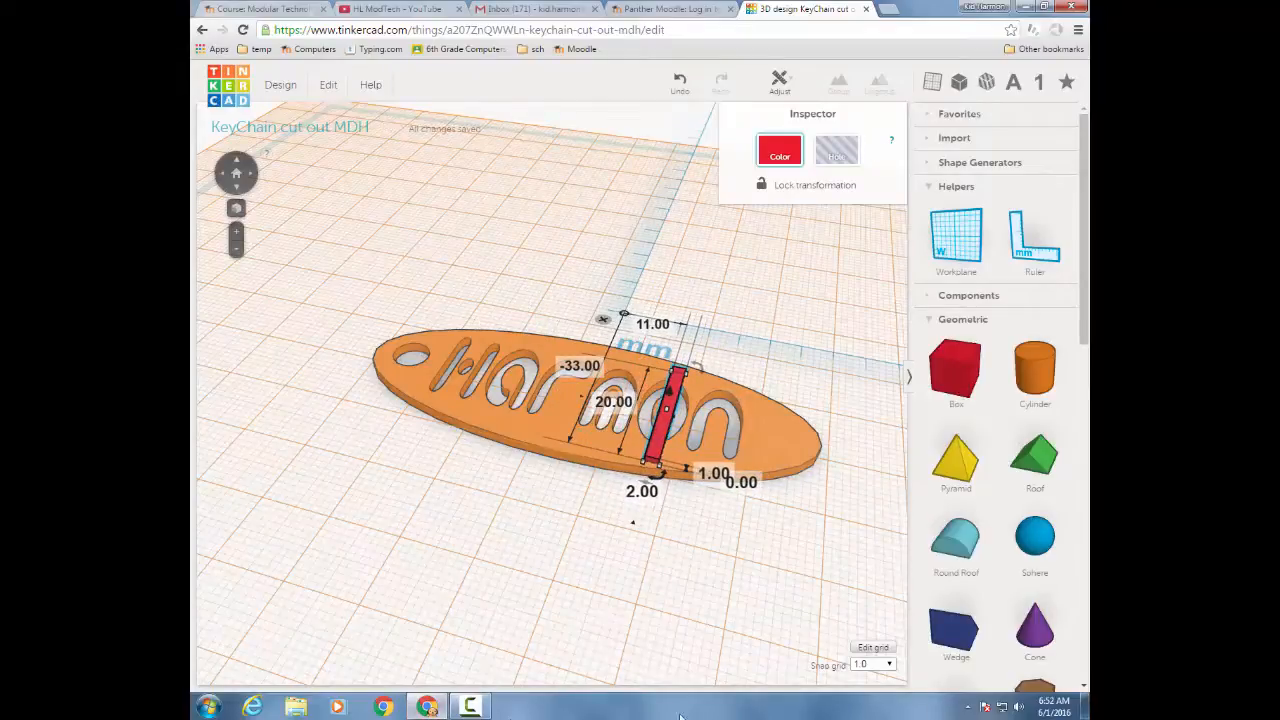
Adjust the bar's vertical position so it sits within the plate's thickness, bridging the letter o's cut-out to its loose centre.
{"action": "right_click_drag", "start_coordinate": [533, 600], "coordinate": [543, 393]}
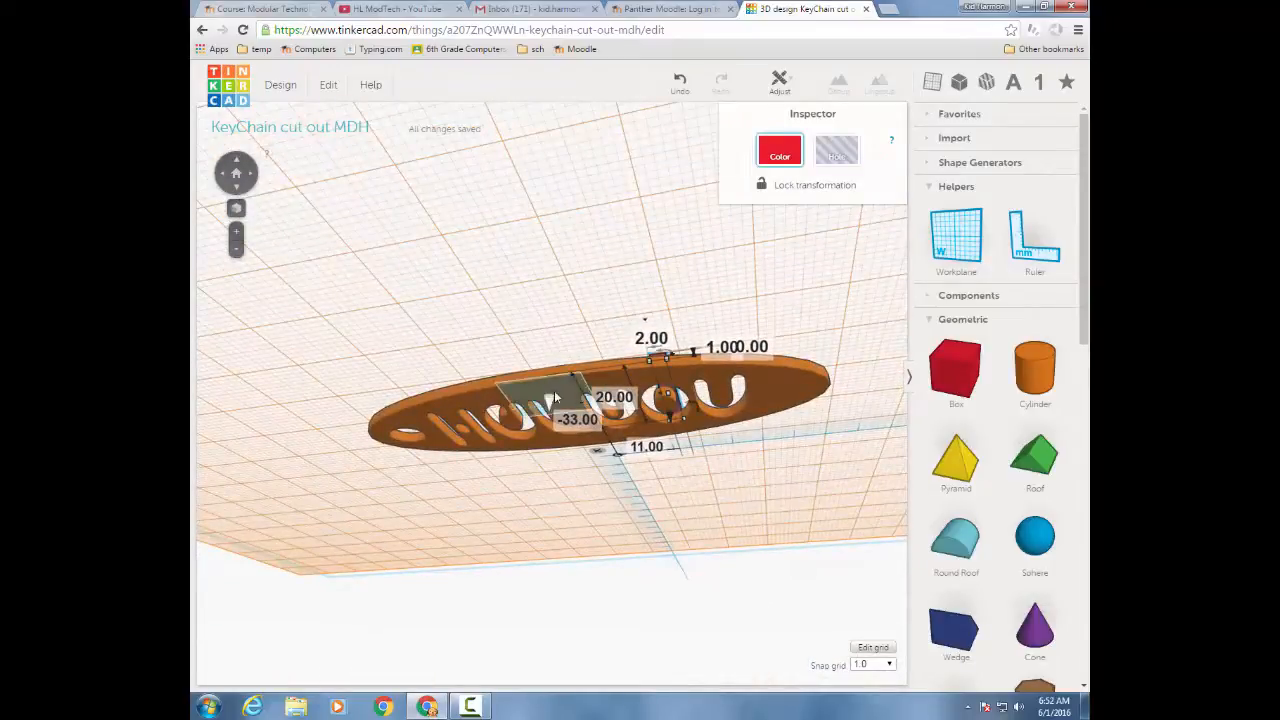
{"action": "left_click", "coordinate": [565, 336]}
{"action": "right_click_drag", "start_coordinate": [565, 336], "coordinate": [665, 413]}
{"action": "left_click", "coordinate": [665, 413]}
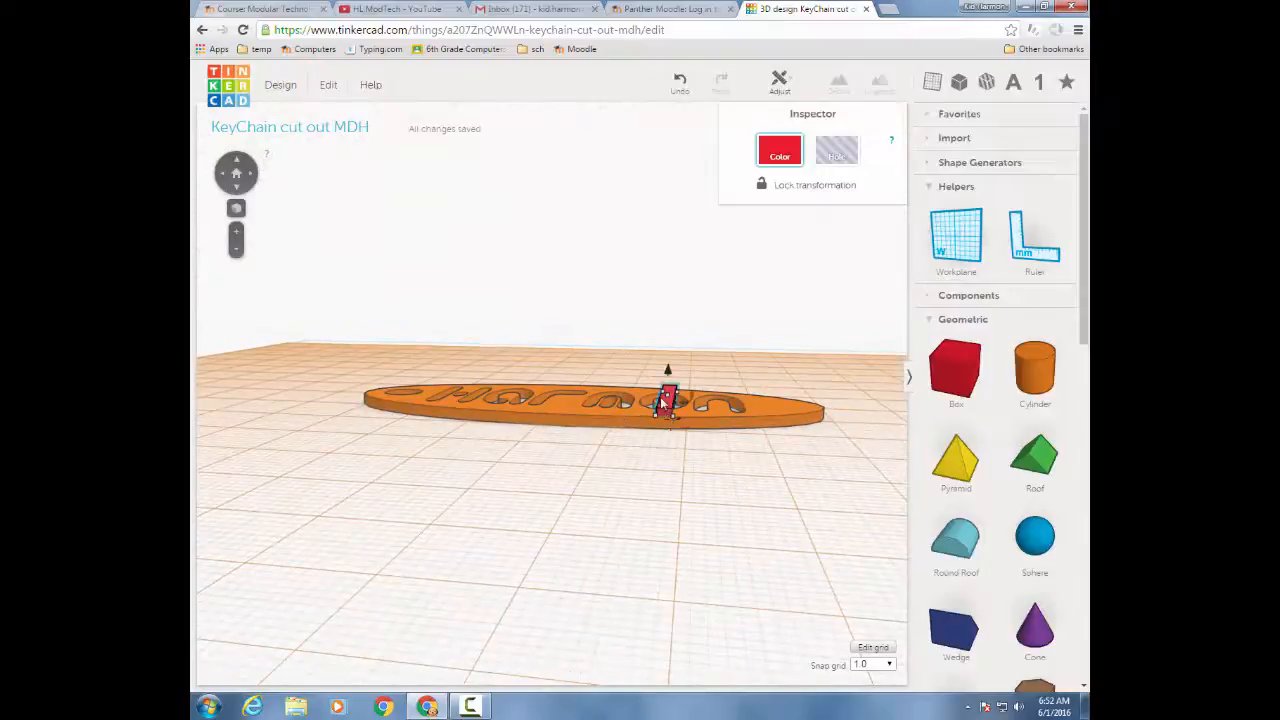
{"action": "mouse_move", "coordinate": [669, 371]}
{"action": "left_click_drag", "start_coordinate": [668, 372], "coordinate": [671, 391]}
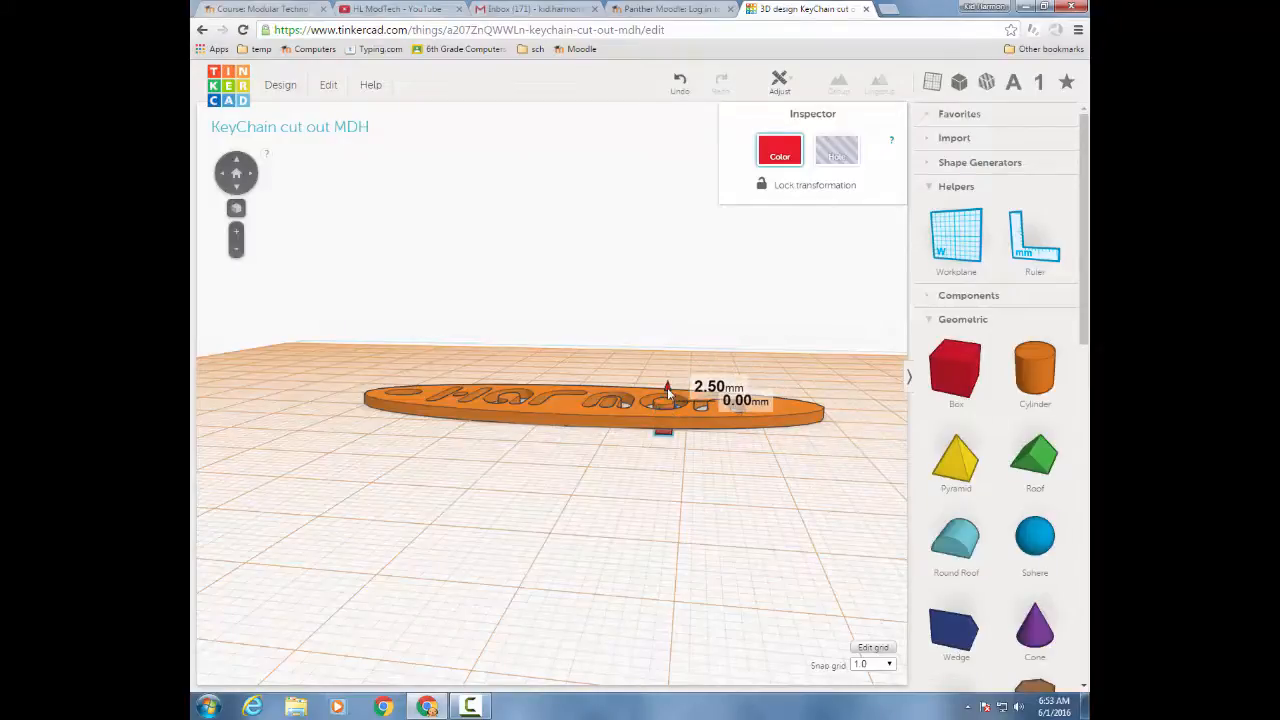
{"action": "mouse_move", "coordinate": [657, 522]}
{"action": "right_mouse_down"}
{"action": "mouse_move", "coordinate": [647, 472]}
{"action": "mouse_move", "coordinate": [650, 498]}
{"action": "right_mouse_up"}
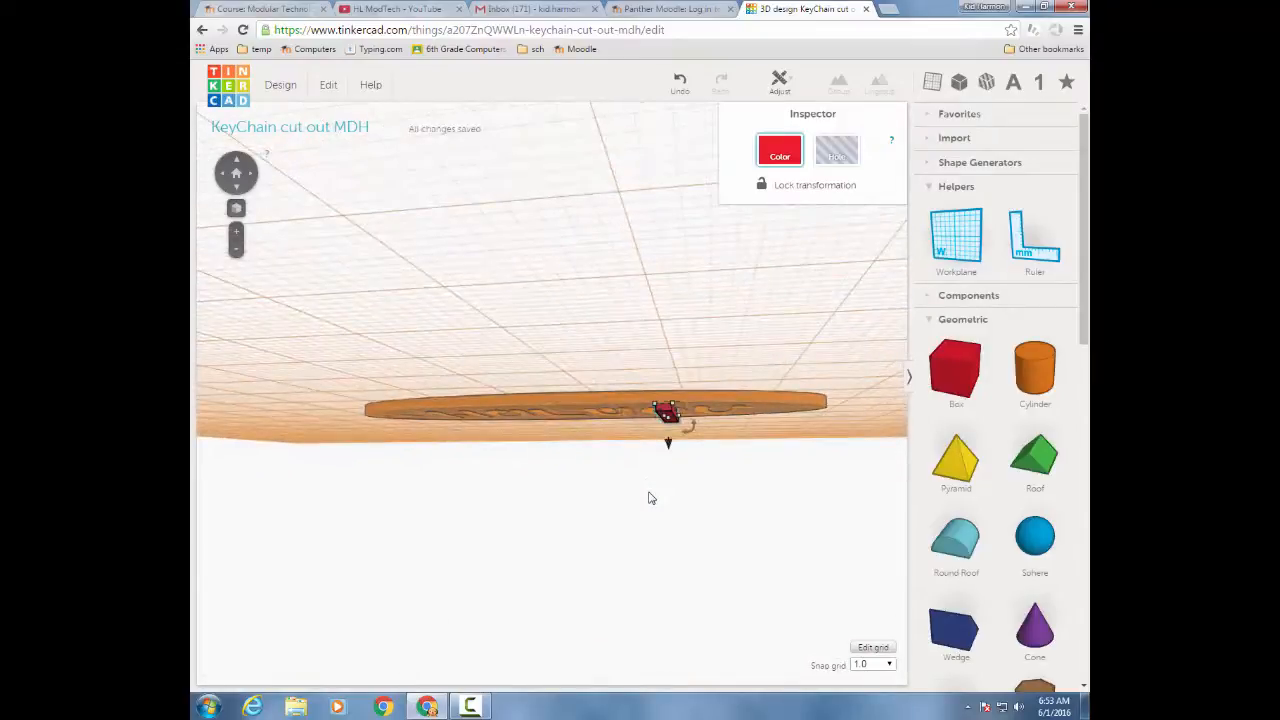
{"action": "right_click_drag", "start_coordinate": [693, 320], "coordinate": [703, 456]}
{"action": "scroll", "coordinate": [698, 462], "scroll_direction": "up", "scroll_amount": 4}
{"action": "left_click_drag", "start_coordinate": [765, 393], "coordinate": [762, 382]}
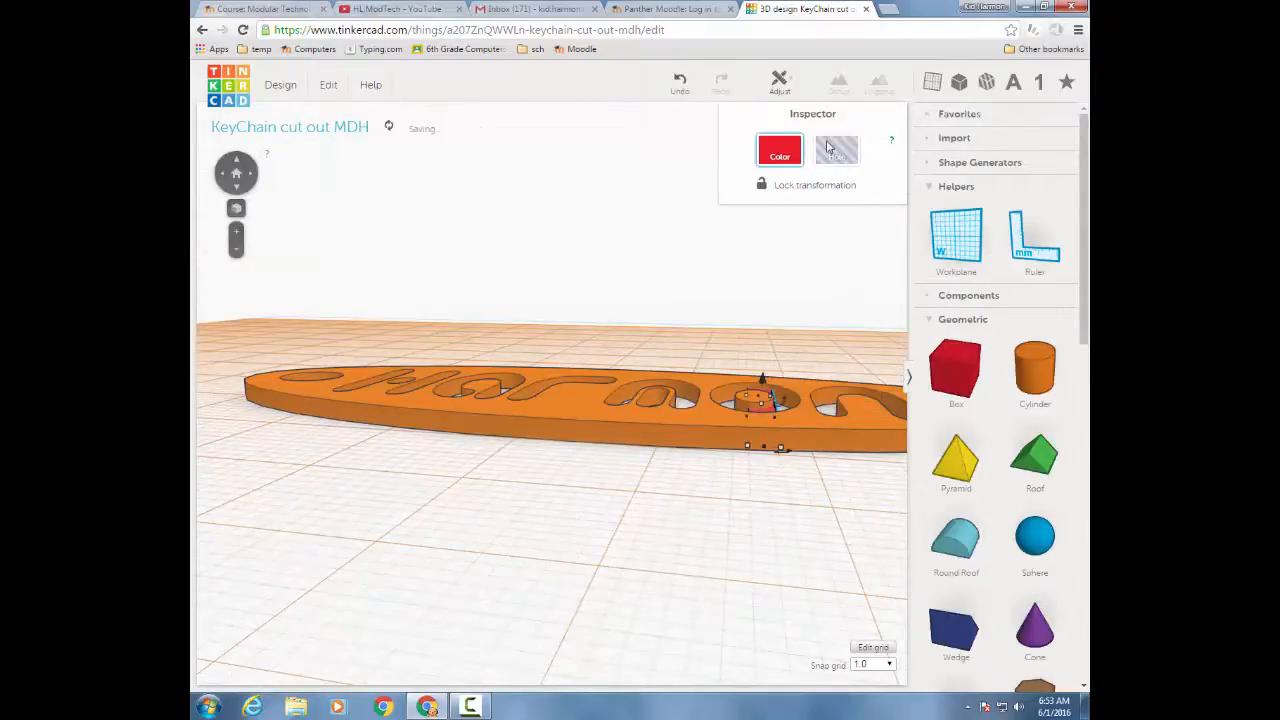
Set the snap grid to 0.5 and nudge the bar one increment toward the ring hole to centre it in the letter o.
{"action": "right_click_drag", "start_coordinate": [691, 331], "coordinate": [729, 566]}
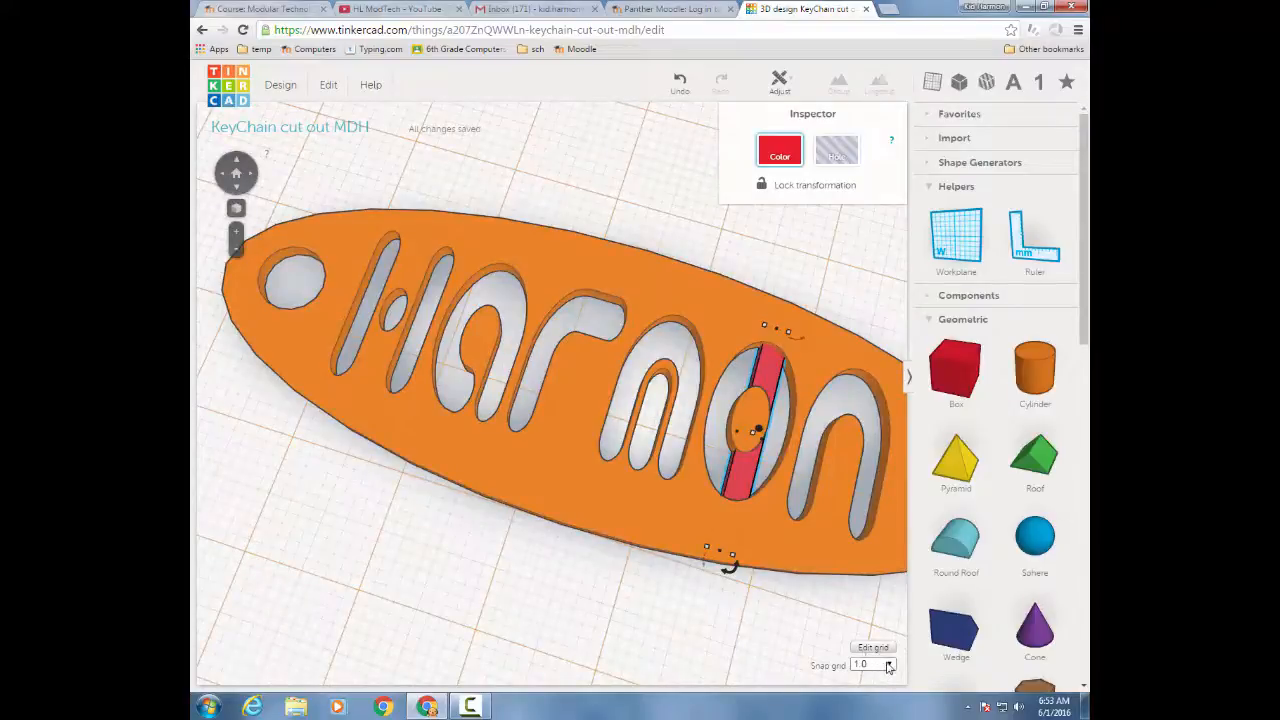
{"action": "left_click", "coordinate": [888, 666]}
{"action": "left_click", "coordinate": [864, 621]}
{"action": "key", "text": "Left"}
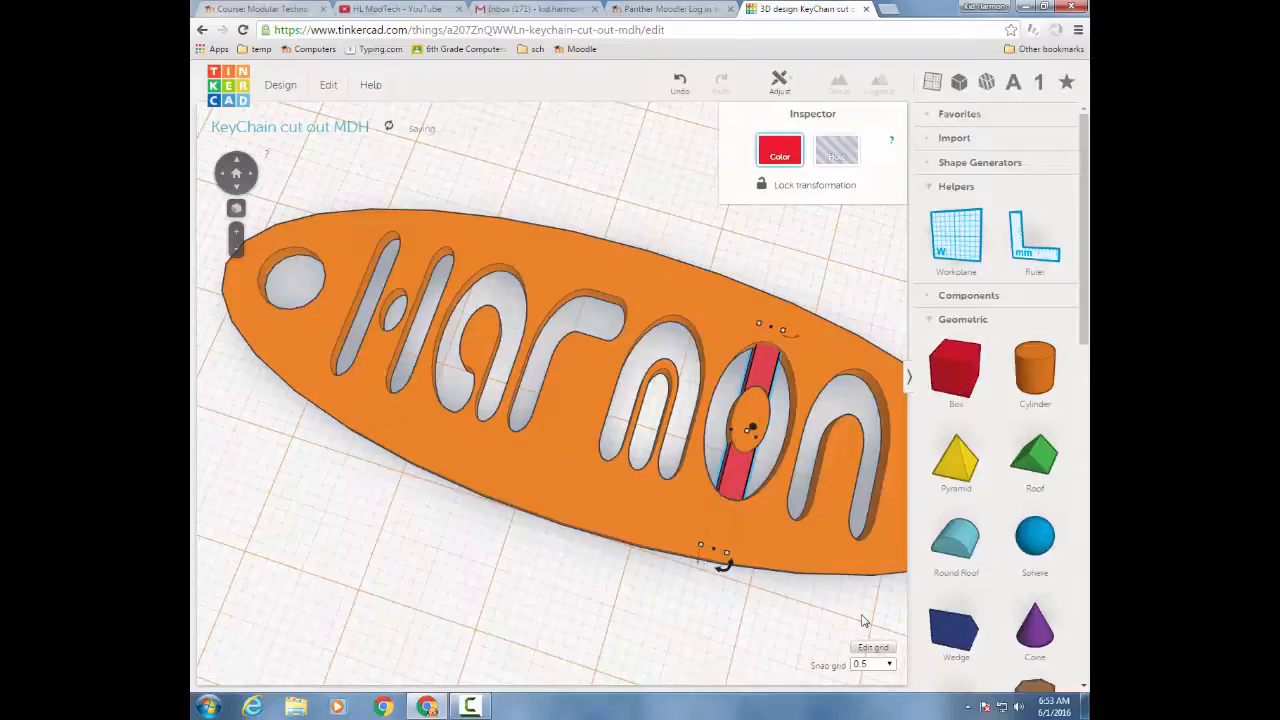
{"action": "scroll", "coordinate": [765, 353], "scroll_direction": "down", "scroll_amount": 3}
{"action": "right_click_drag", "start_coordinate": [765, 314], "coordinate": [380, 427]}
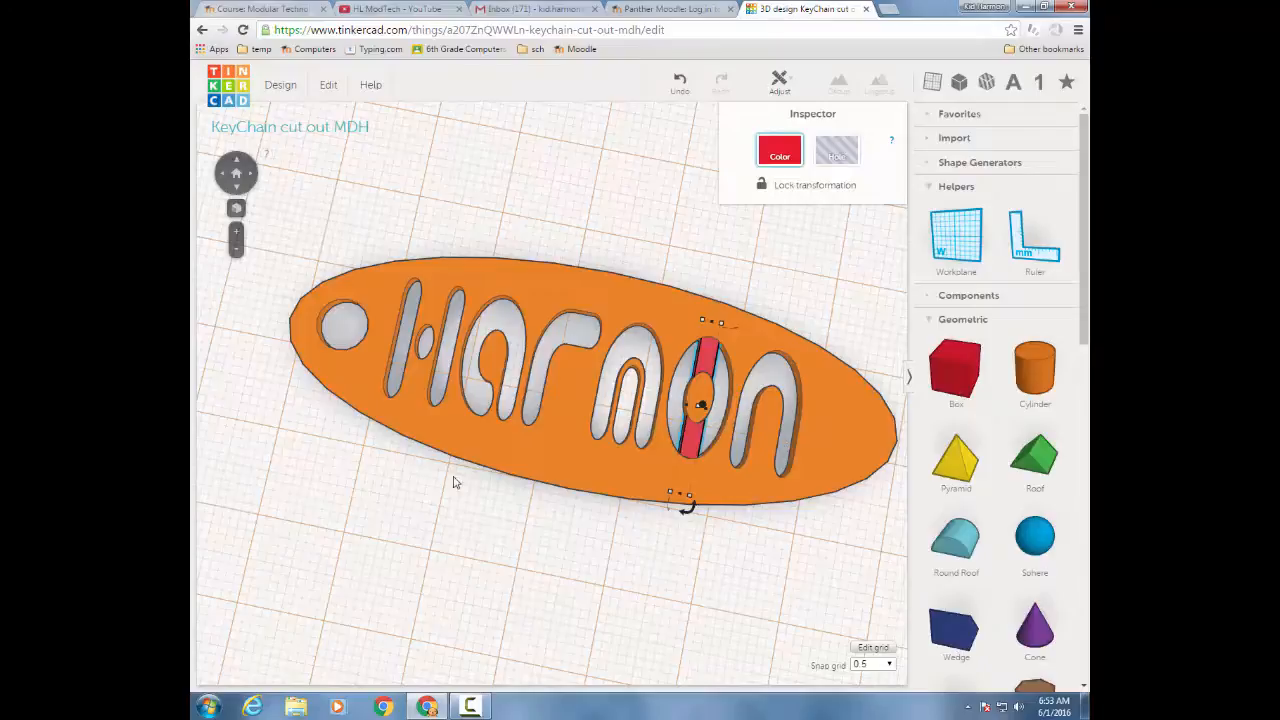
{"action": "right_click_drag", "start_coordinate": [514, 457], "coordinate": [486, 394]}
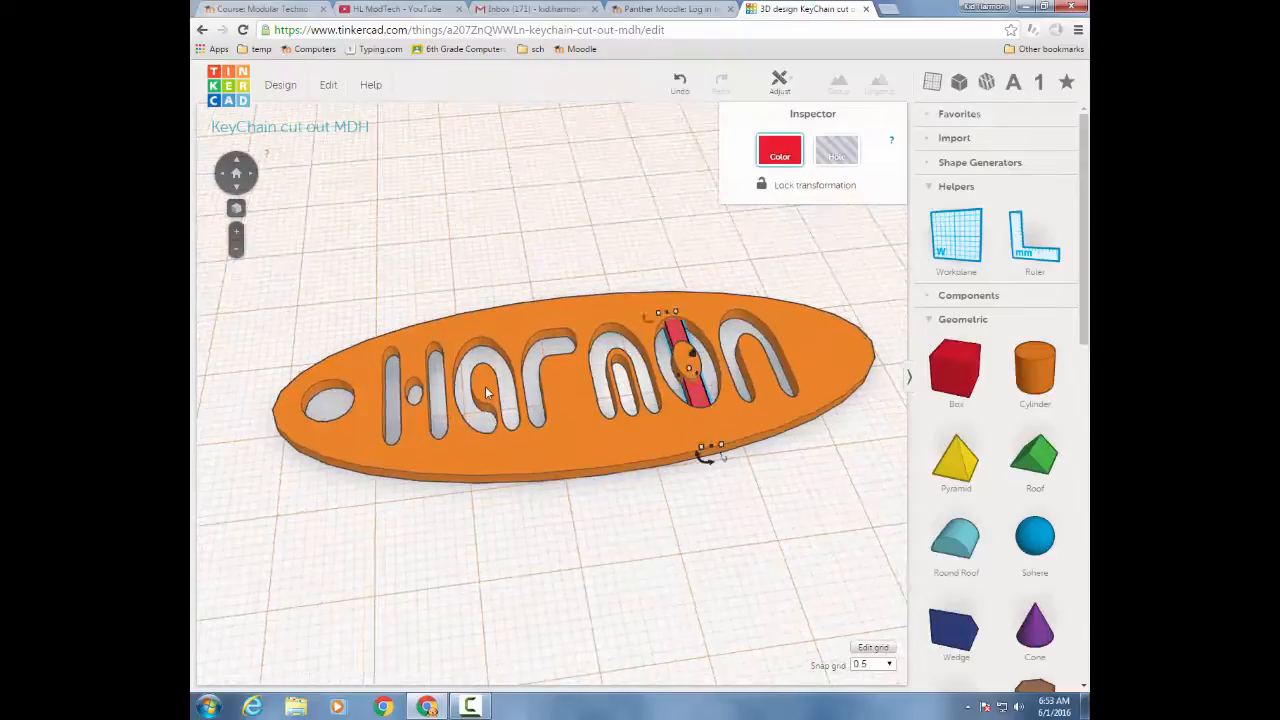
Upload the keychain design to Thingiverse and open the transferred model's page.
{"action": "left_click", "coordinate": [280, 84]}
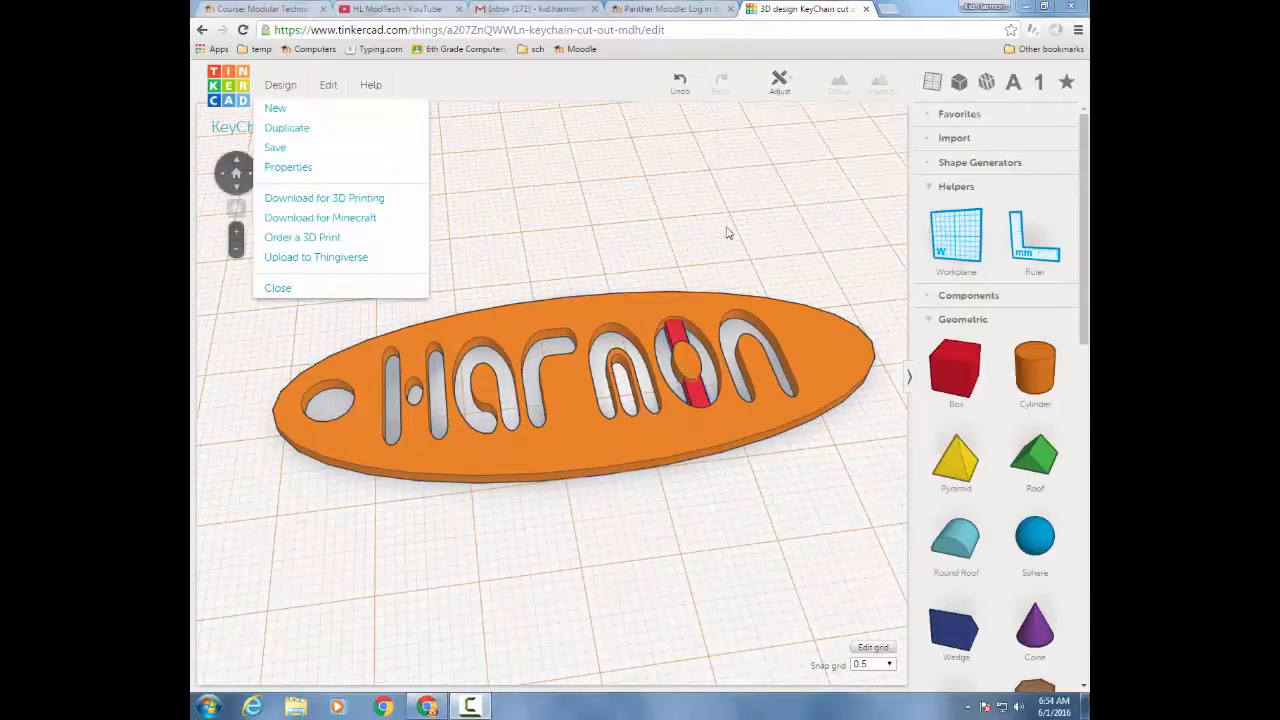
{"action": "left_click", "coordinate": [547, 169]}
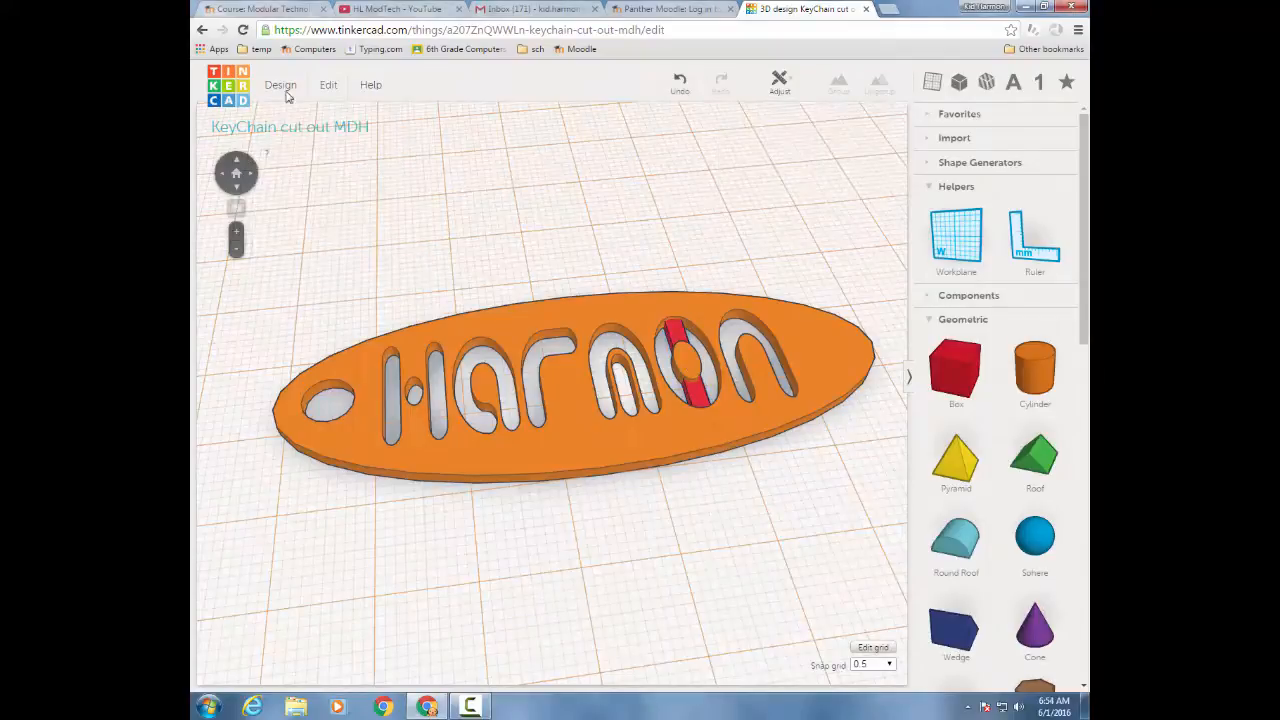
{"action": "left_click", "coordinate": [279, 90]}
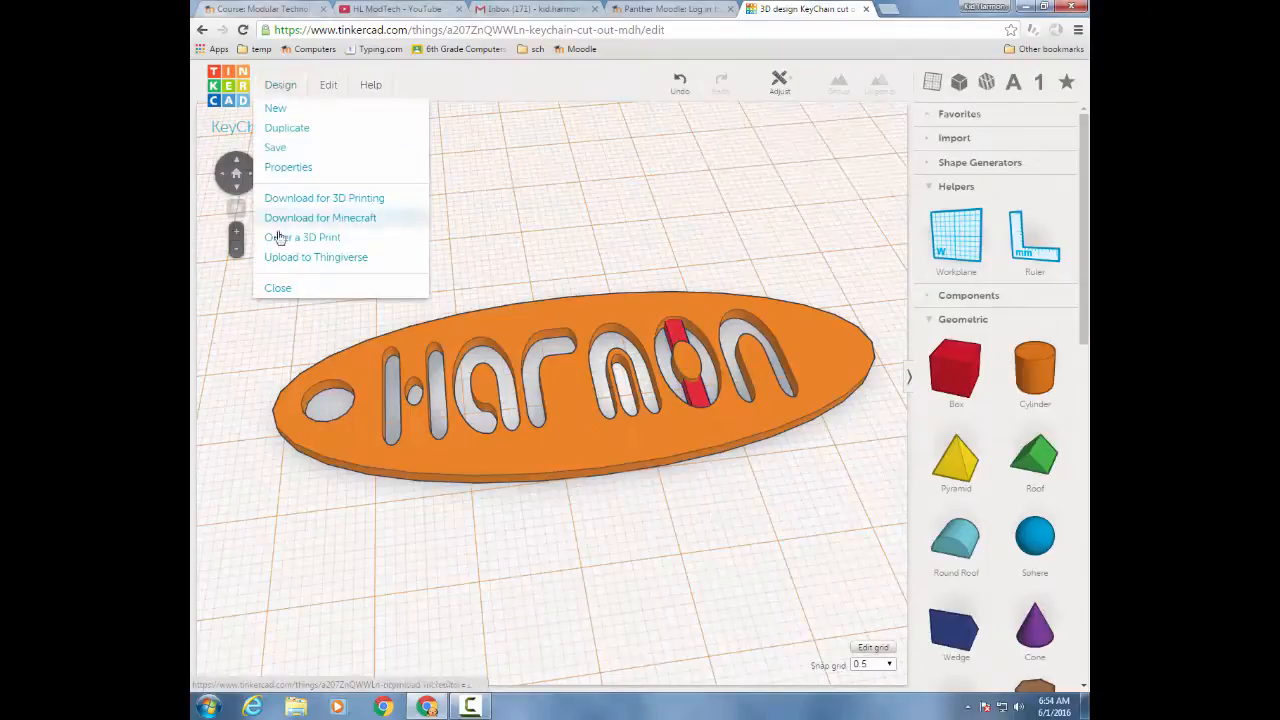
{"action": "left_click", "coordinate": [320, 257]}
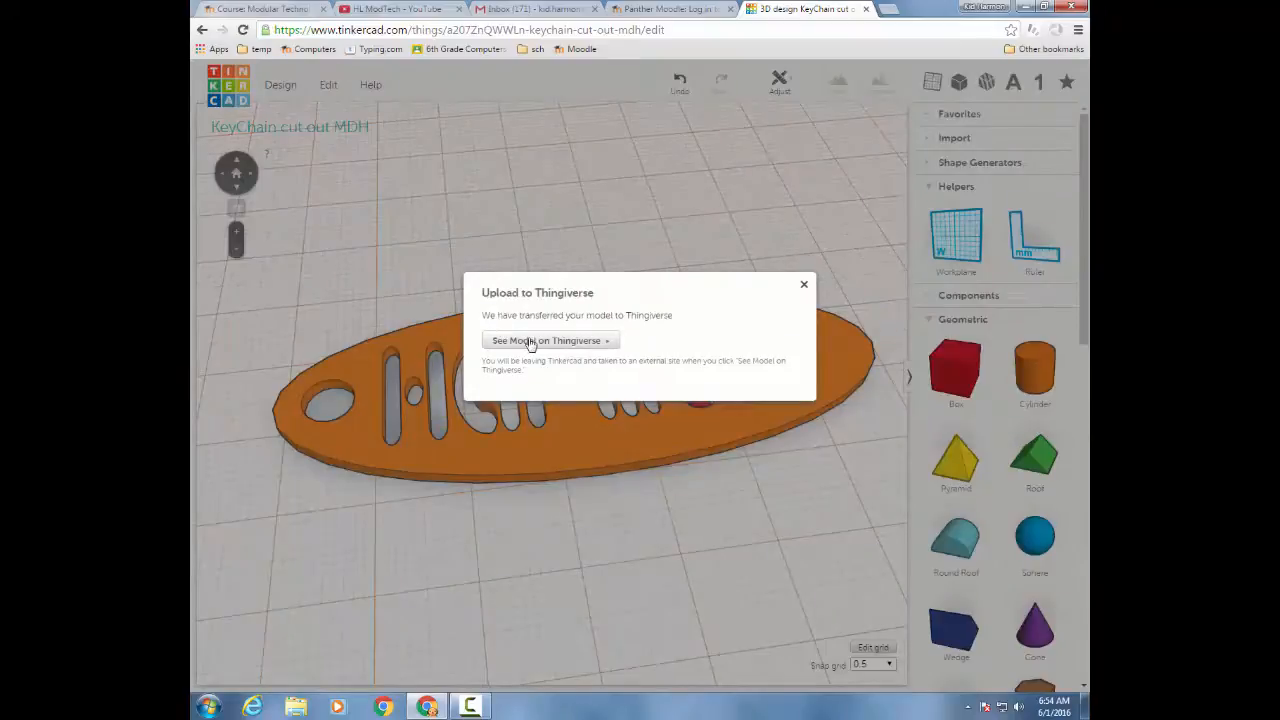
{"action": "left_click", "coordinate": [531, 341]}
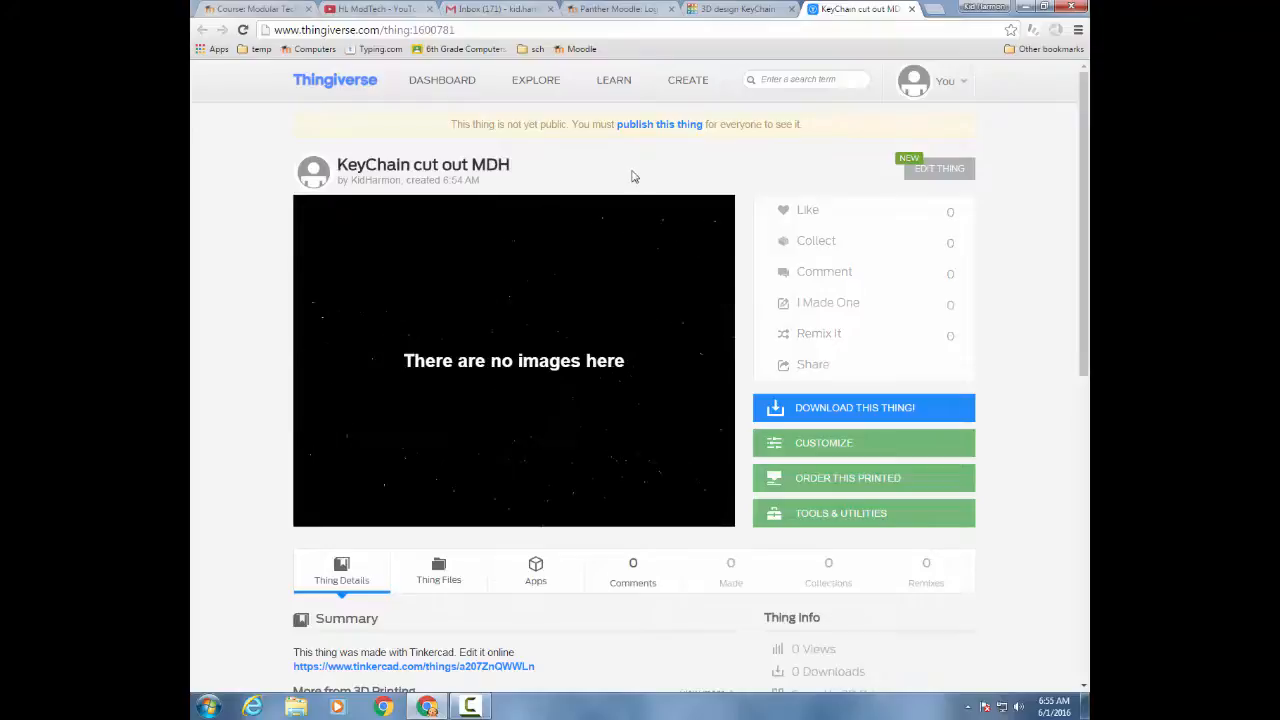
Reload the Thingiverse page and examine the keychain from several angles in Thingiview, including the support bar in the letter o.
{"action": "key", "text": "F5"}
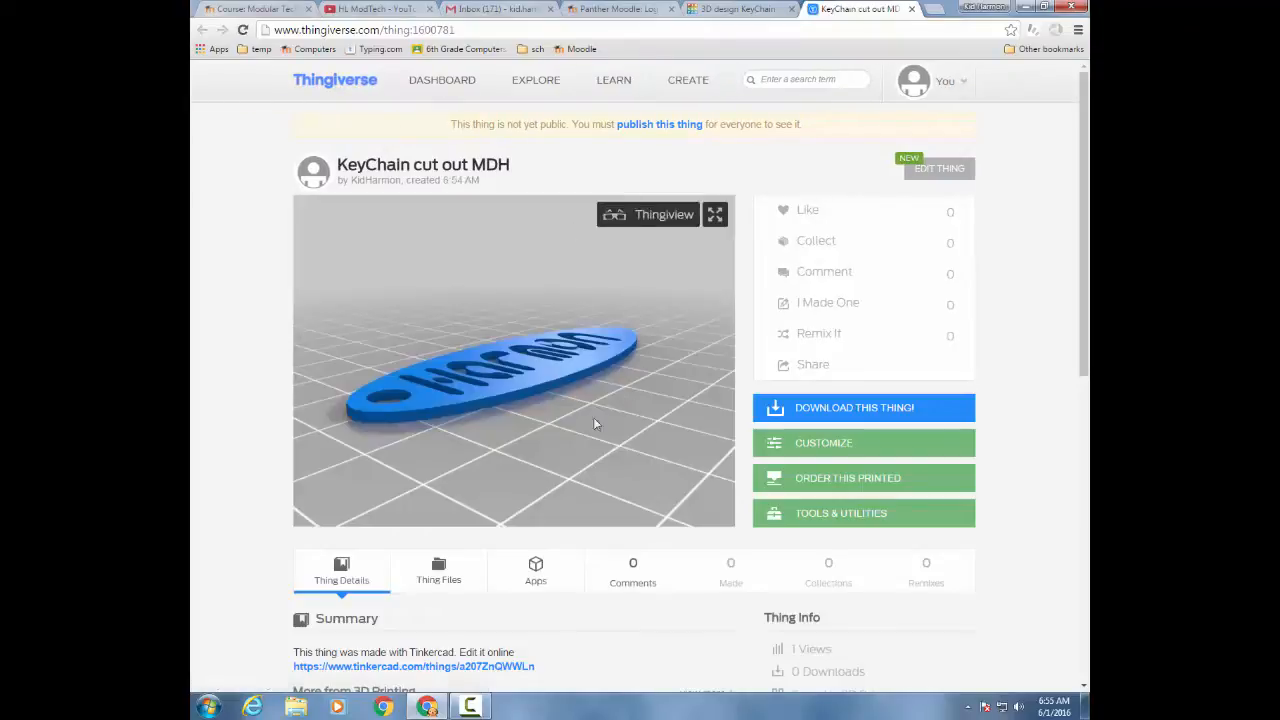
{"action": "right_click", "coordinate": [593, 420]}
{"action": "left_click", "coordinate": [648, 216]}
{"action": "left_click", "coordinate": [652, 215]}
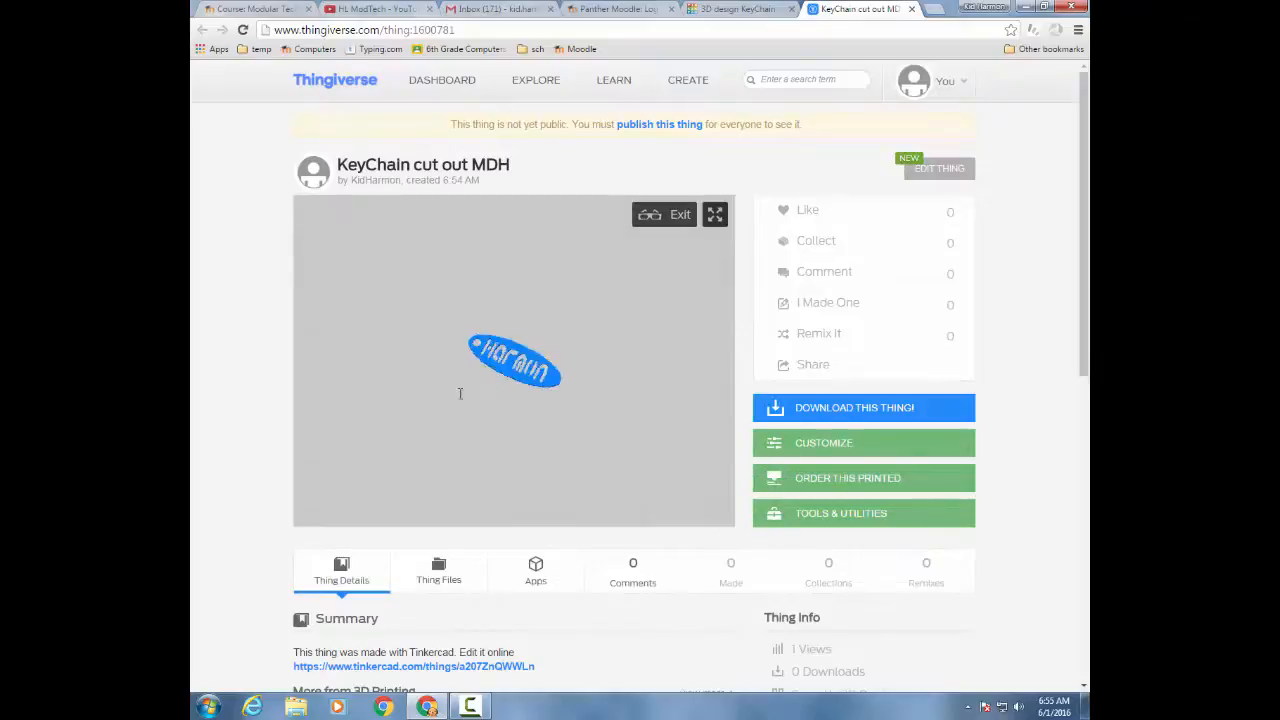
{"action": "left_click_drag", "start_coordinate": [460, 393], "coordinate": [557, 484]}
{"action": "scroll", "coordinate": [533, 422], "scroll_direction": "up", "scroll_amount": 5}
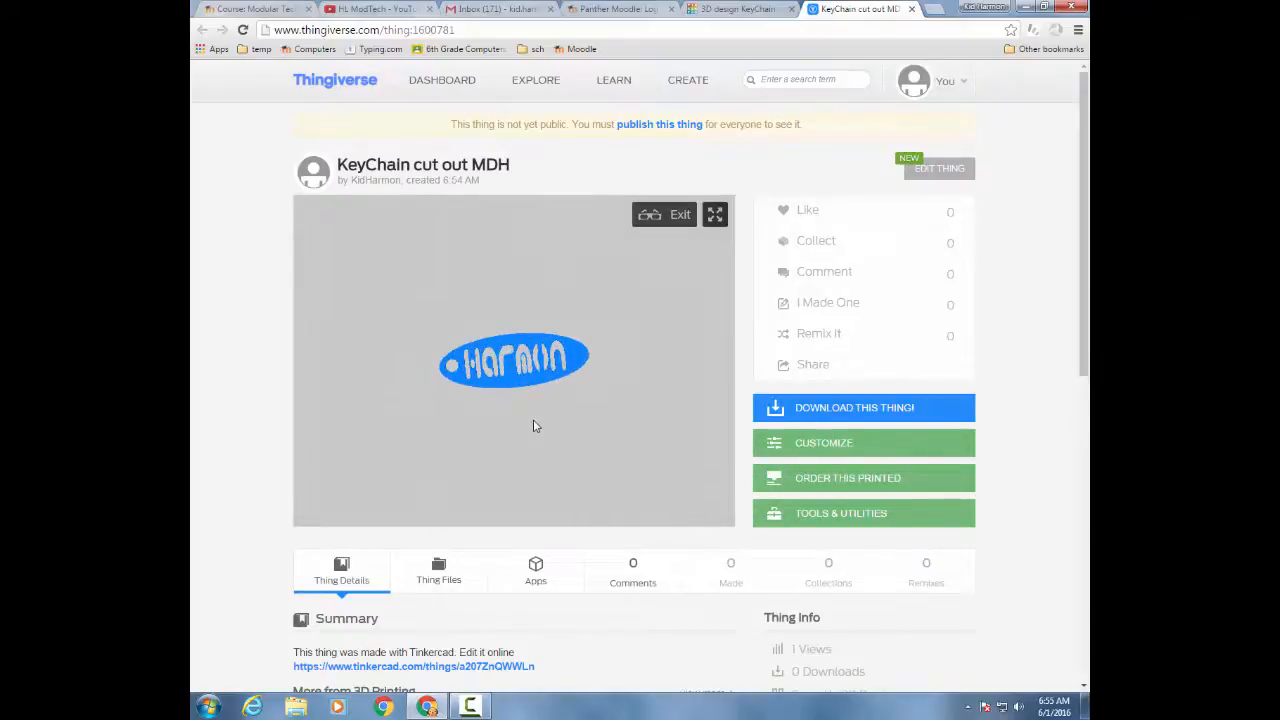
{"action": "mouse_move", "coordinate": [613, 377]}
{"action": "right_mouse_down"}
{"action": "mouse_move", "coordinate": [534, 403]}
{"action": "mouse_move", "coordinate": [623, 377]}
{"action": "right_mouse_up"}
{"action": "right_click_drag", "start_coordinate": [645, 427], "coordinate": [619, 411]}
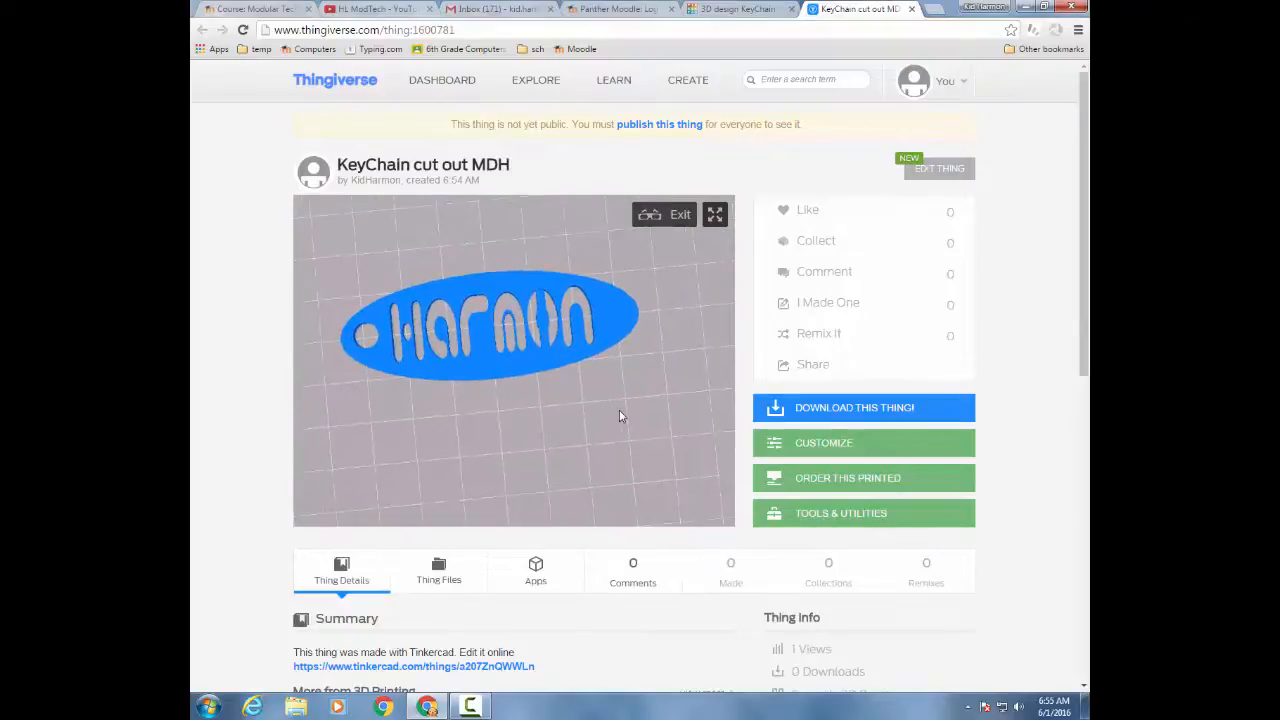
{"action": "left_click", "coordinate": [660, 215]}
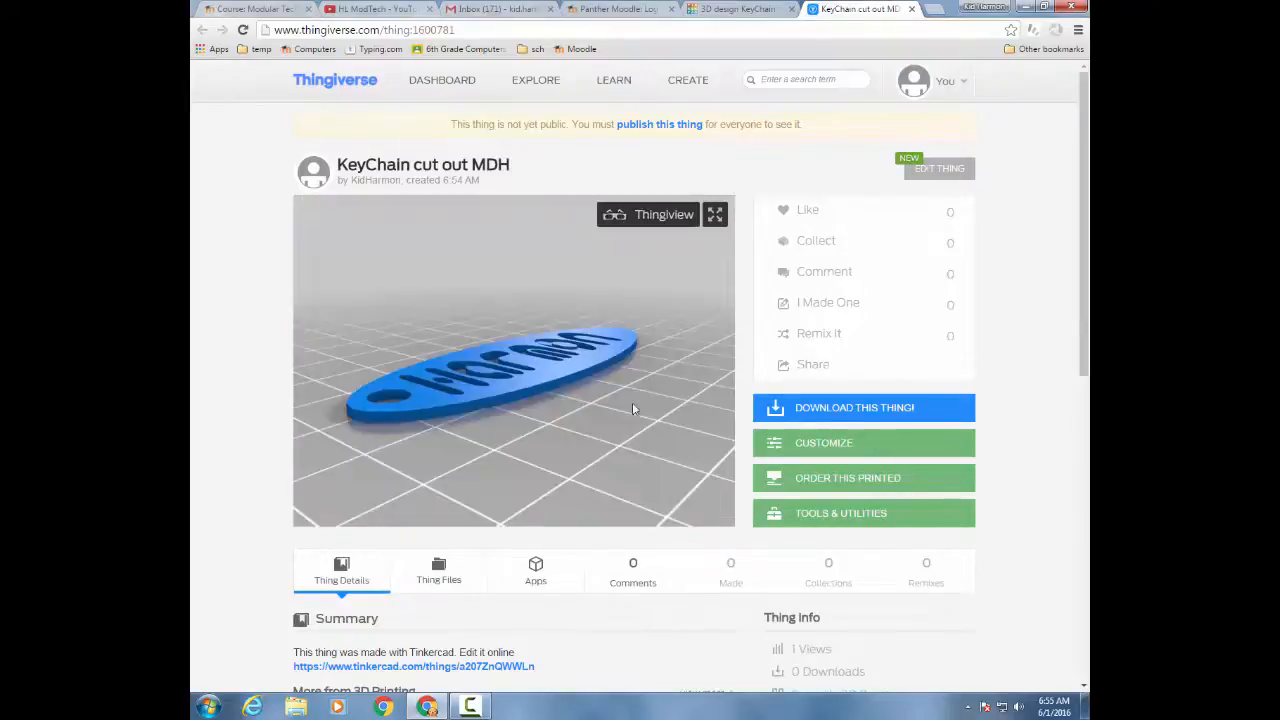
Look over the model's Thingiverse page and switch to the open HL ModTech YouTube channel.
{"action": "scroll", "coordinate": [694, 351], "scroll_direction": "down", "scroll_amount": 2}
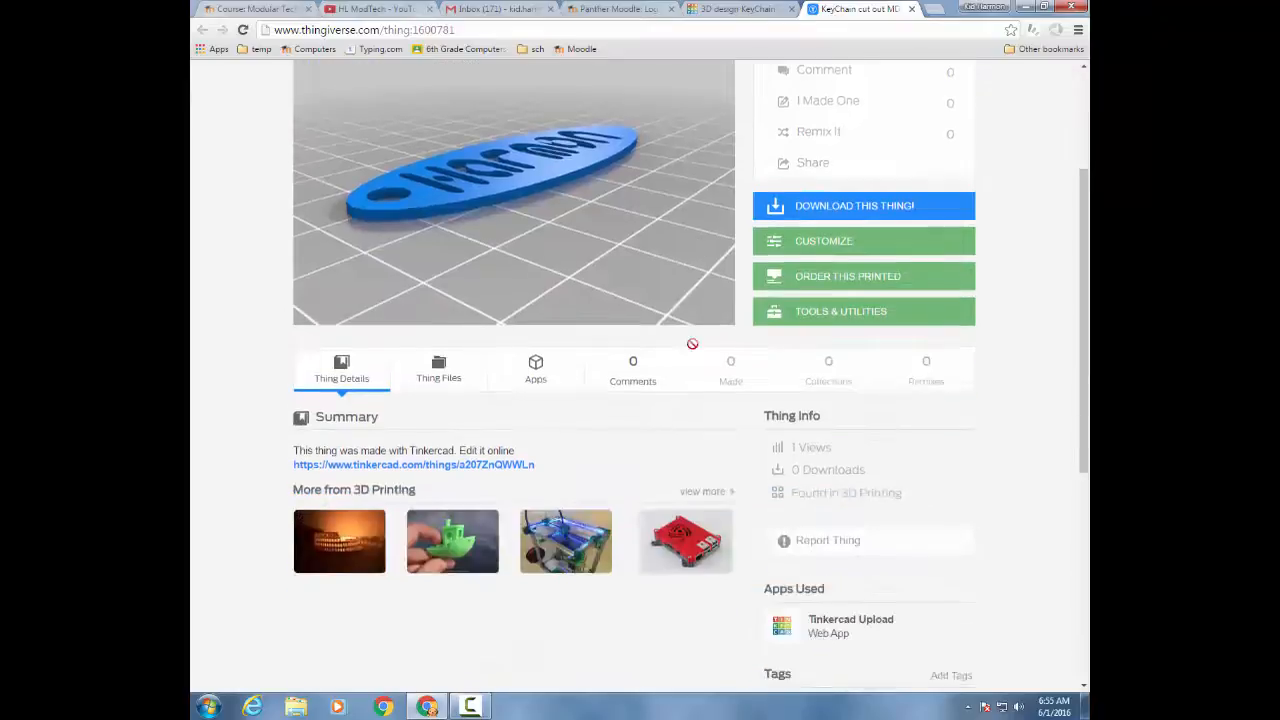
{"action": "scroll", "coordinate": [689, 350], "scroll_direction": "up", "scroll_amount": 2}
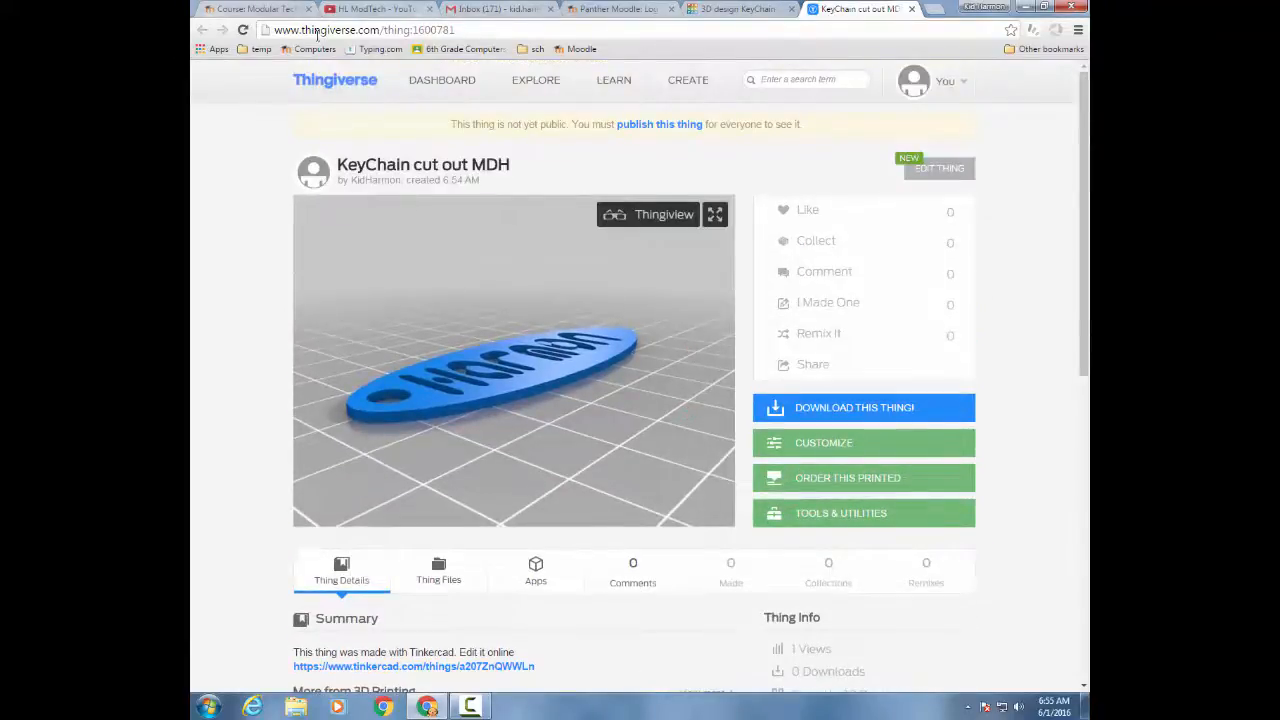
{"action": "left_click", "coordinate": [375, 9]}
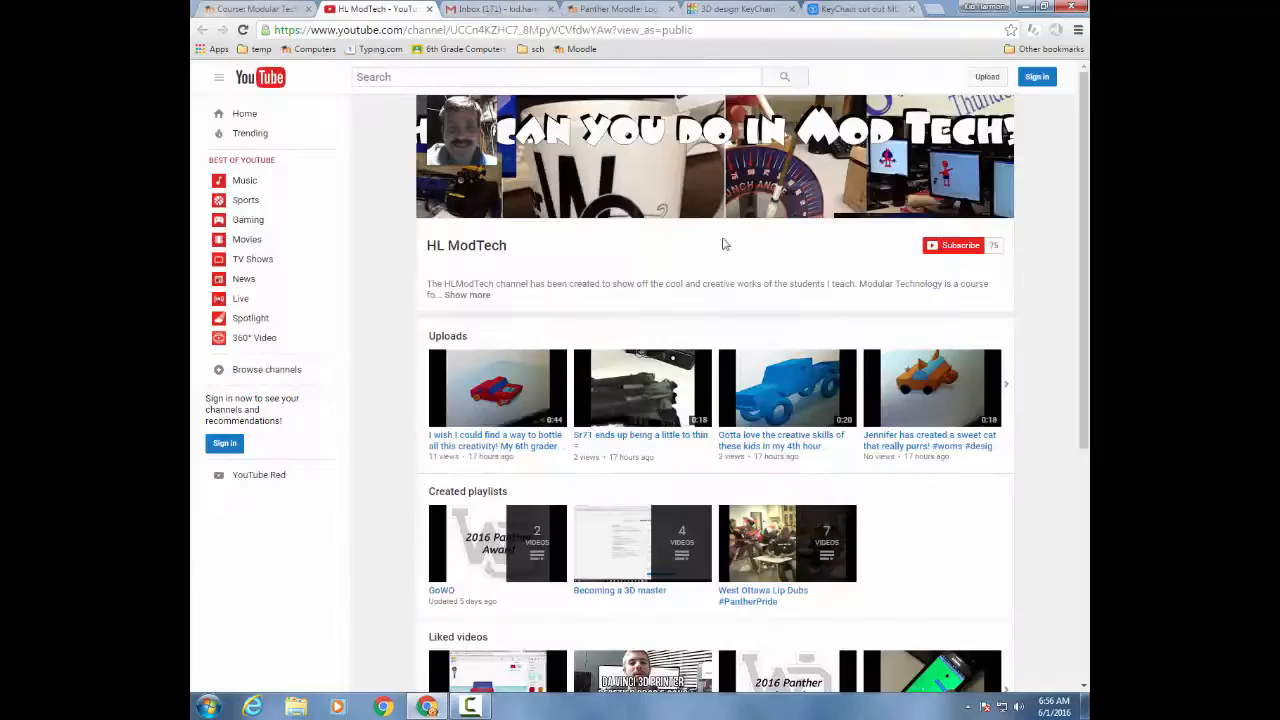